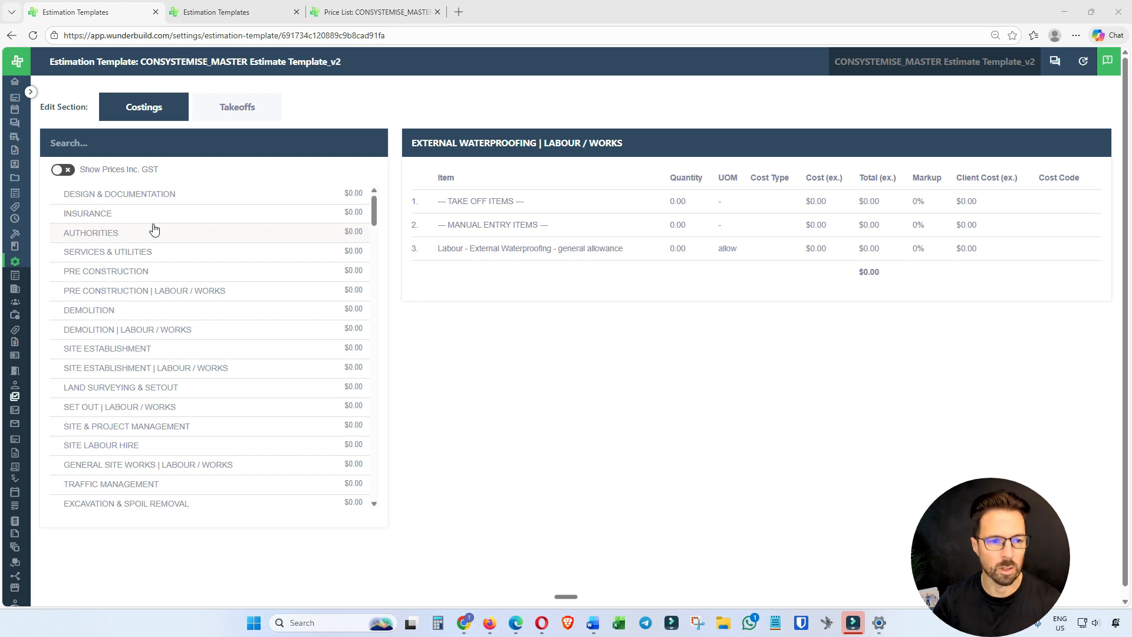
Look through the template's full list of cost categories, from Design & Documentation down to Overhead Allocation and back.
scroll(167, 203, "down", 1)
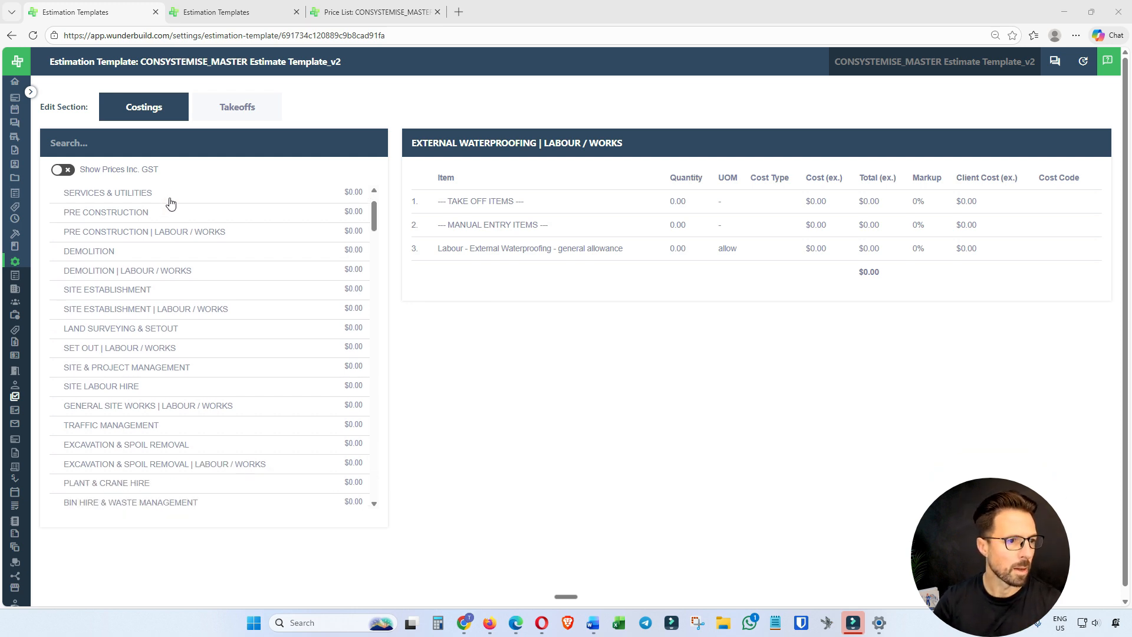
scroll(171, 206, "up", 1)
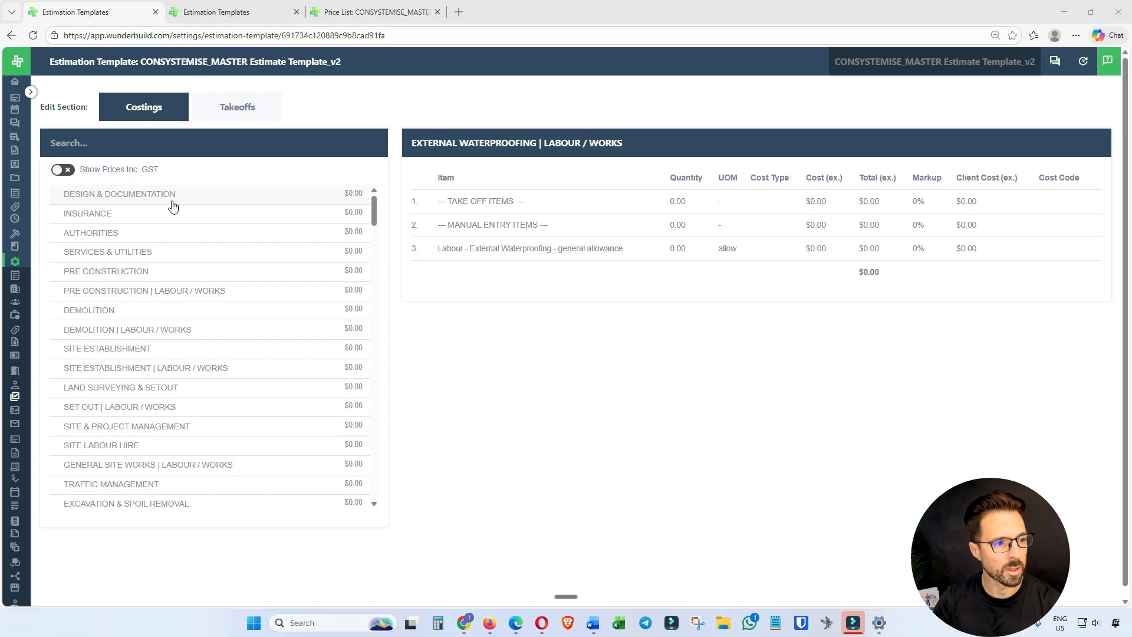
scroll(132, 295, "down", 1)
scroll(131, 298, "up", 1)
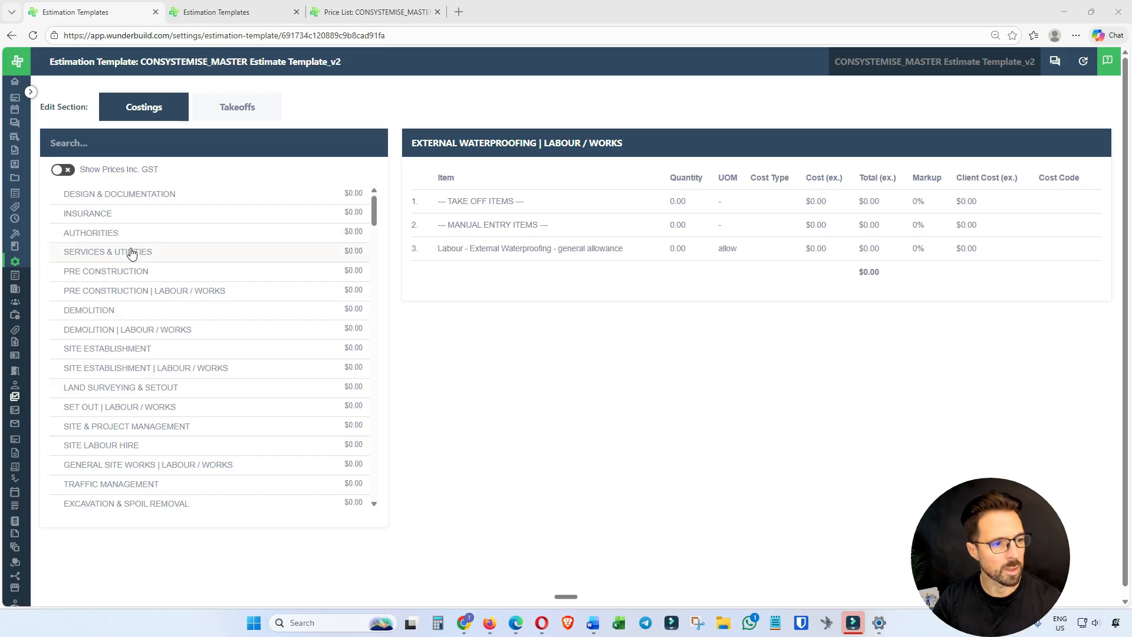
scroll(132, 254, "down", 3)
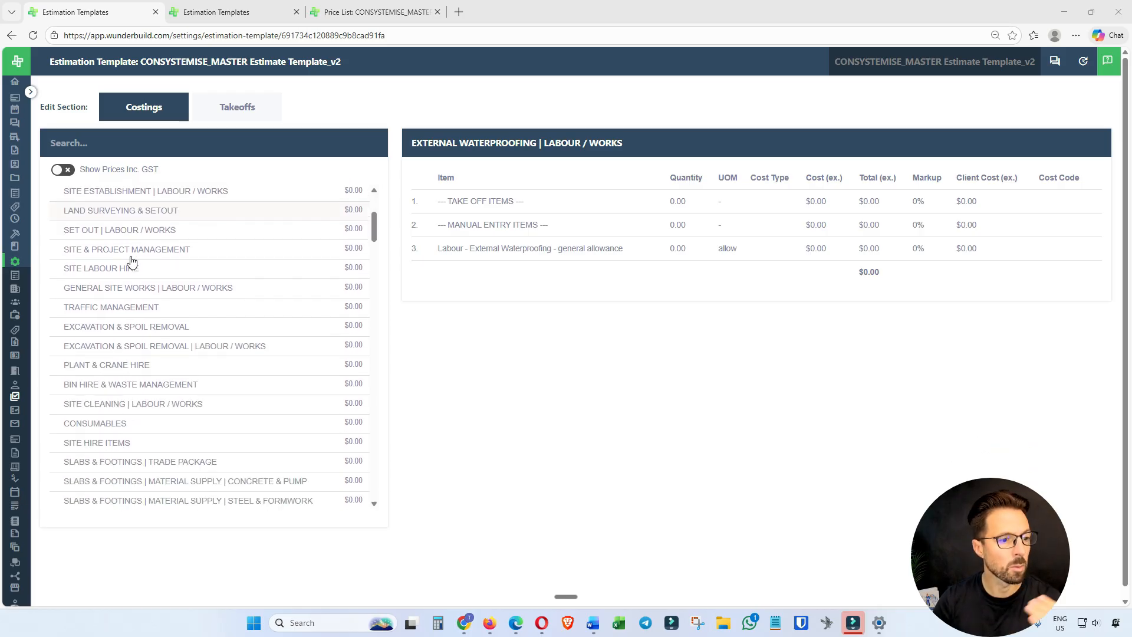
scroll(131, 261, "down", 2)
scroll(132, 261, "down", 1)
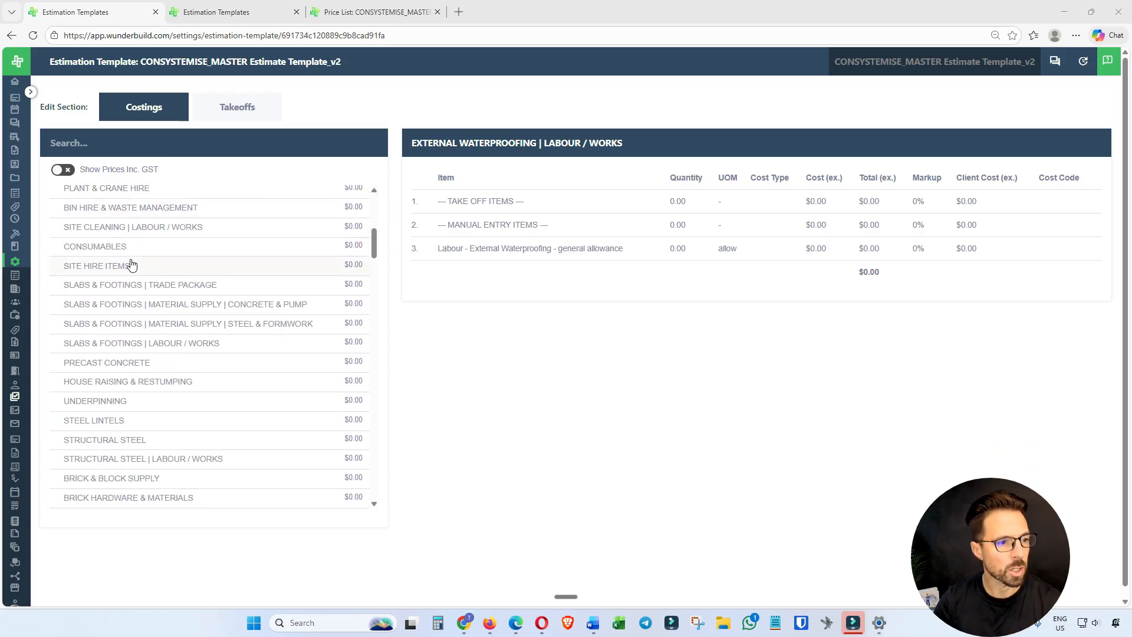
scroll(131, 264, "down", 1)
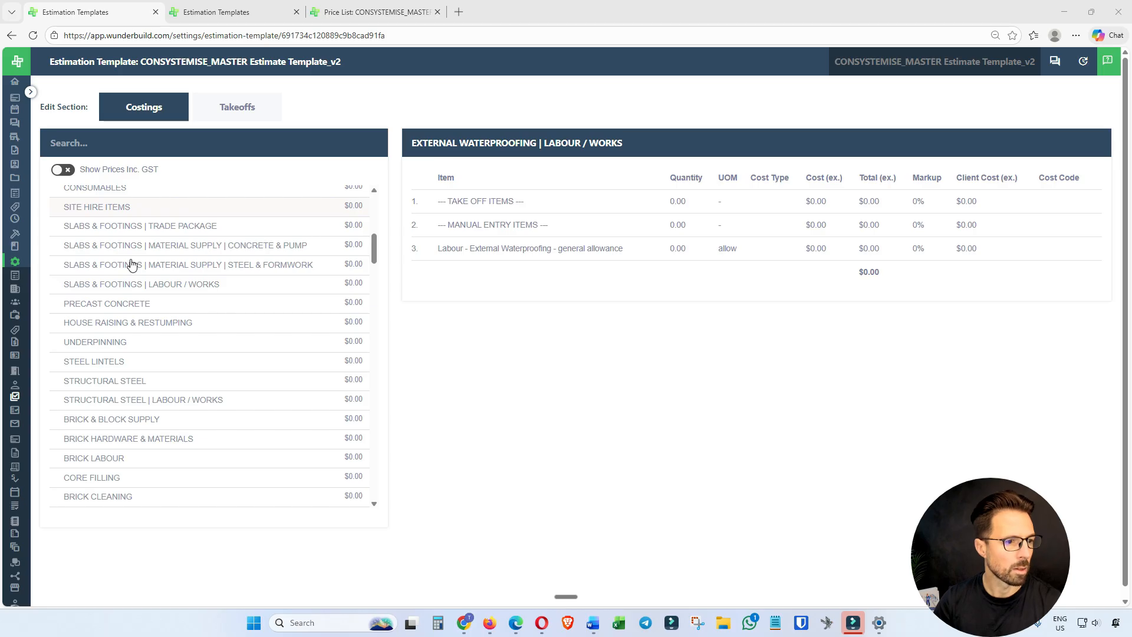
scroll(132, 264, "down", 2)
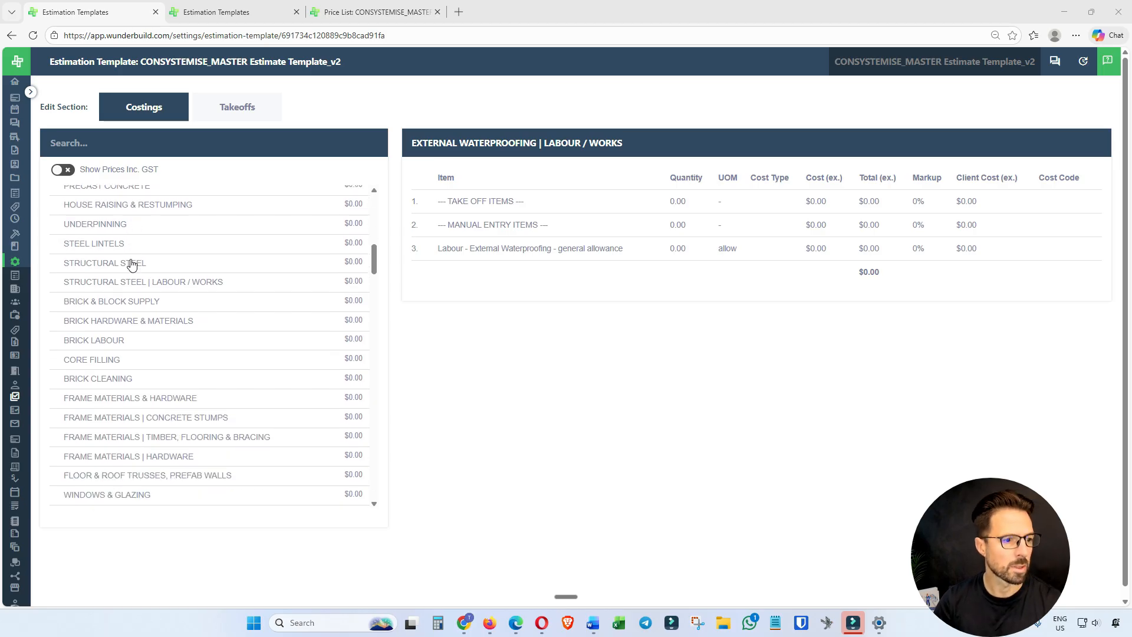
scroll(131, 264, "down", 5)
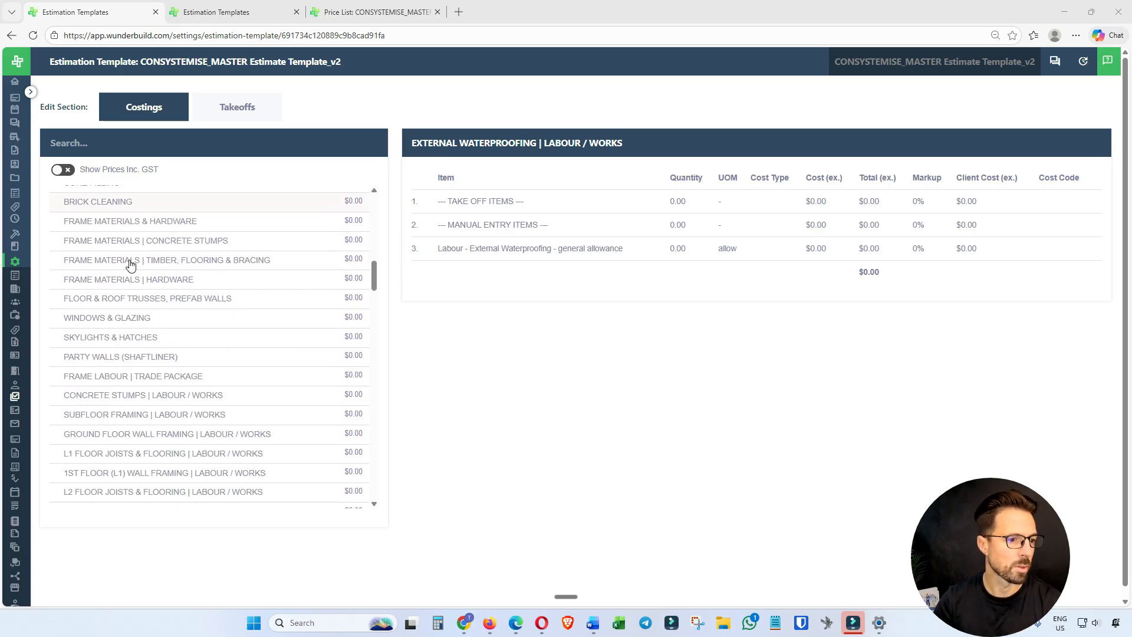
scroll(130, 264, "down", 4)
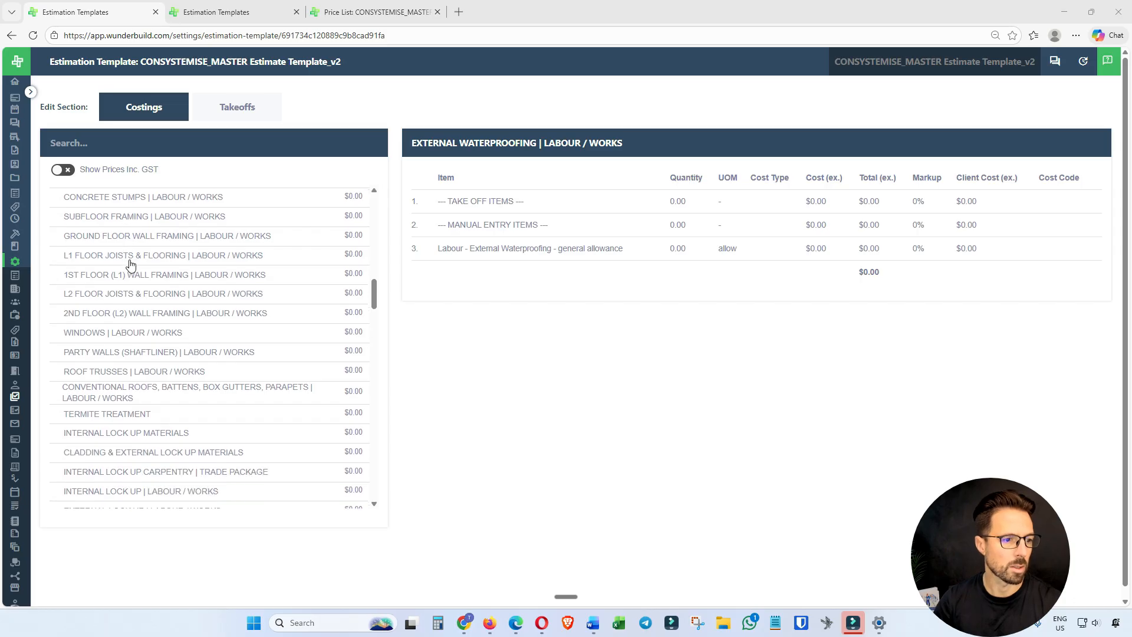
scroll(131, 264, "down", 8)
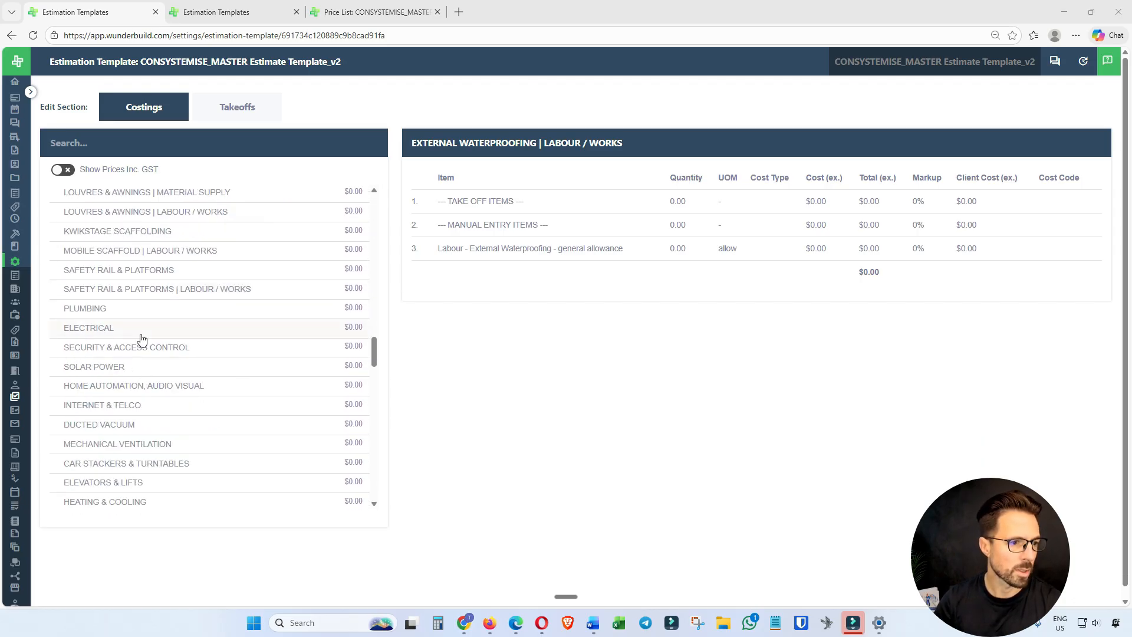
scroll(140, 339, "down", 5)
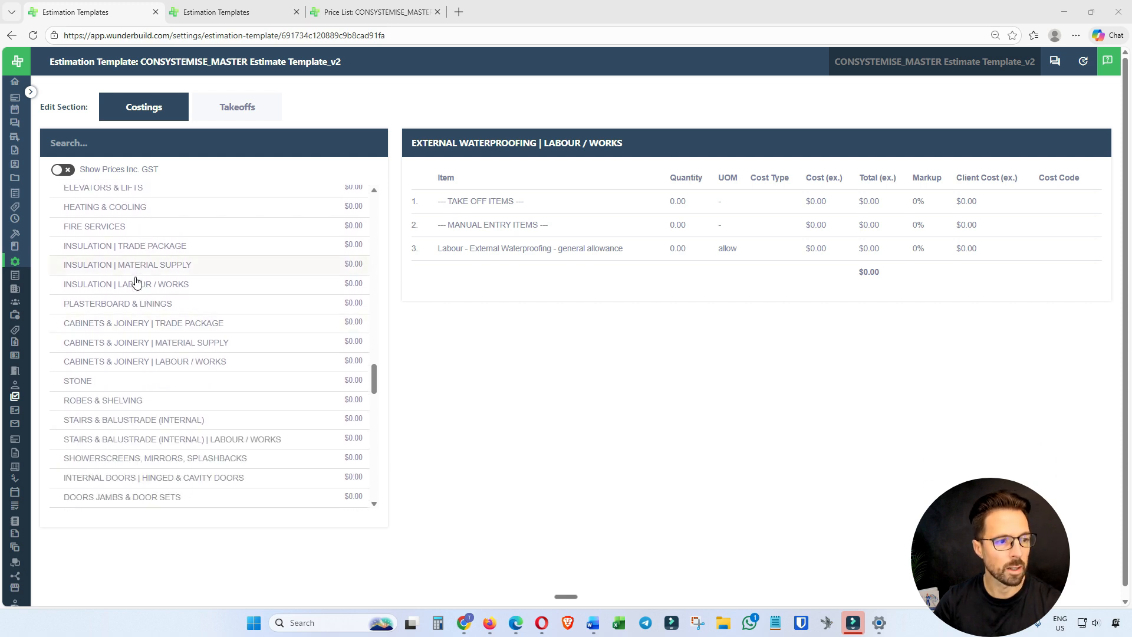
scroll(136, 312, "down", 2)
scroll(136, 312, "down", 7)
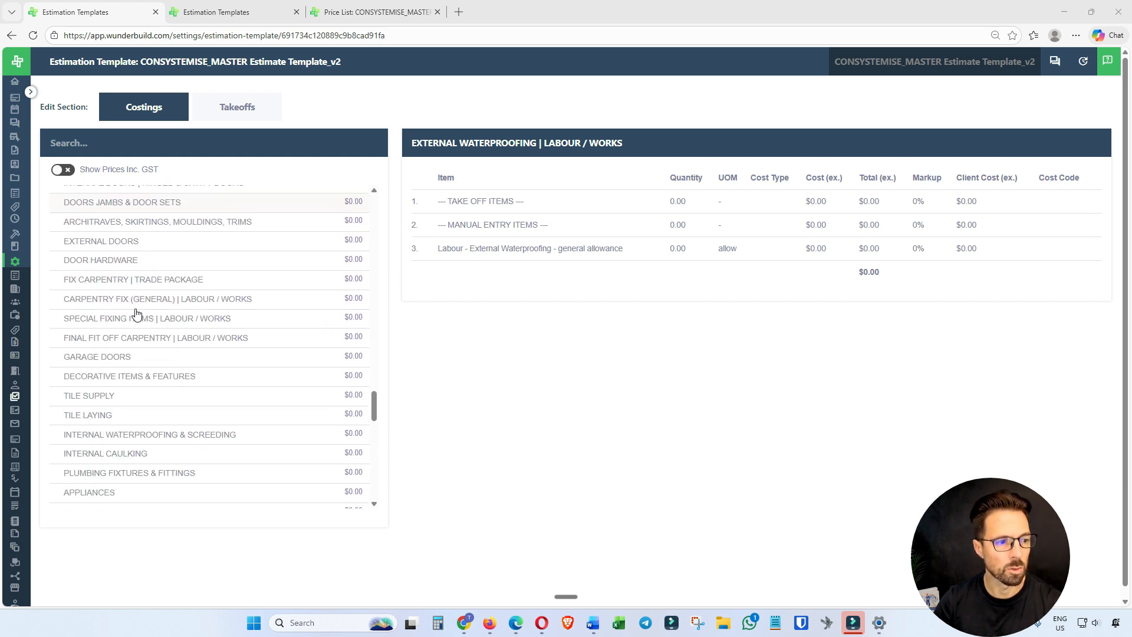
scroll(136, 318, "down", 2)
scroll(144, 366, "down", 6)
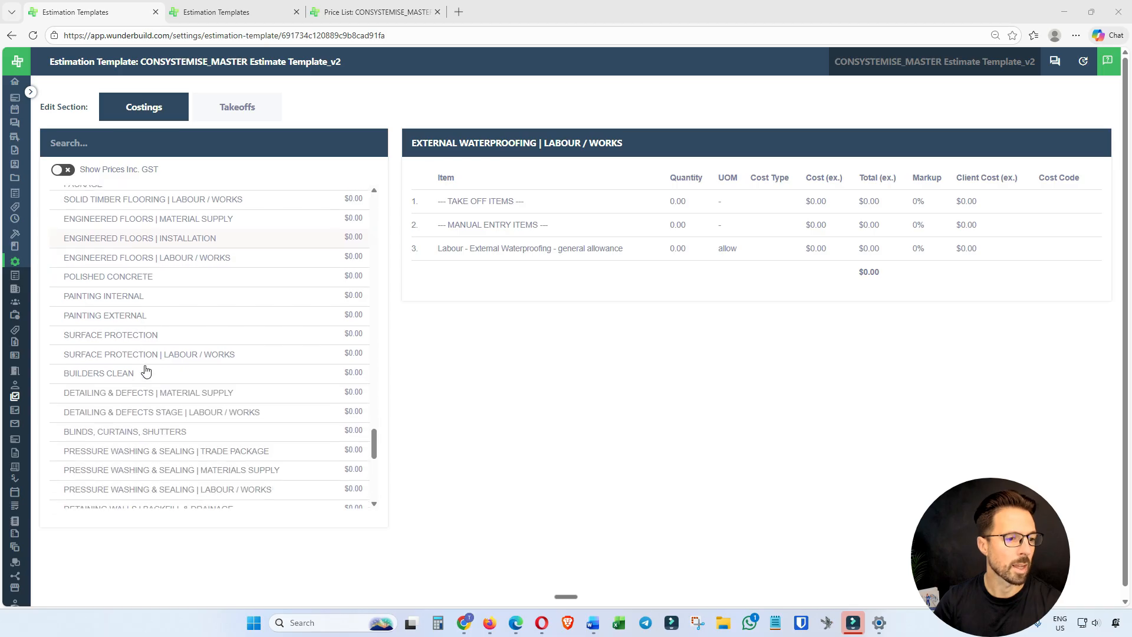
scroll(147, 370, "down", 8)
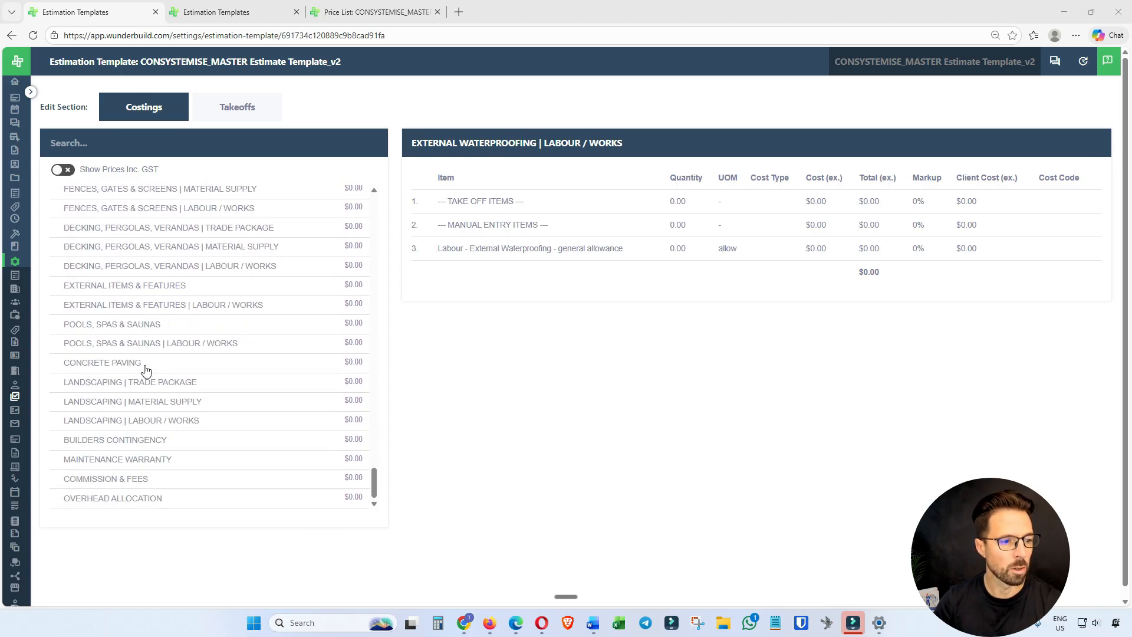
scroll(226, 357, "up", 15)
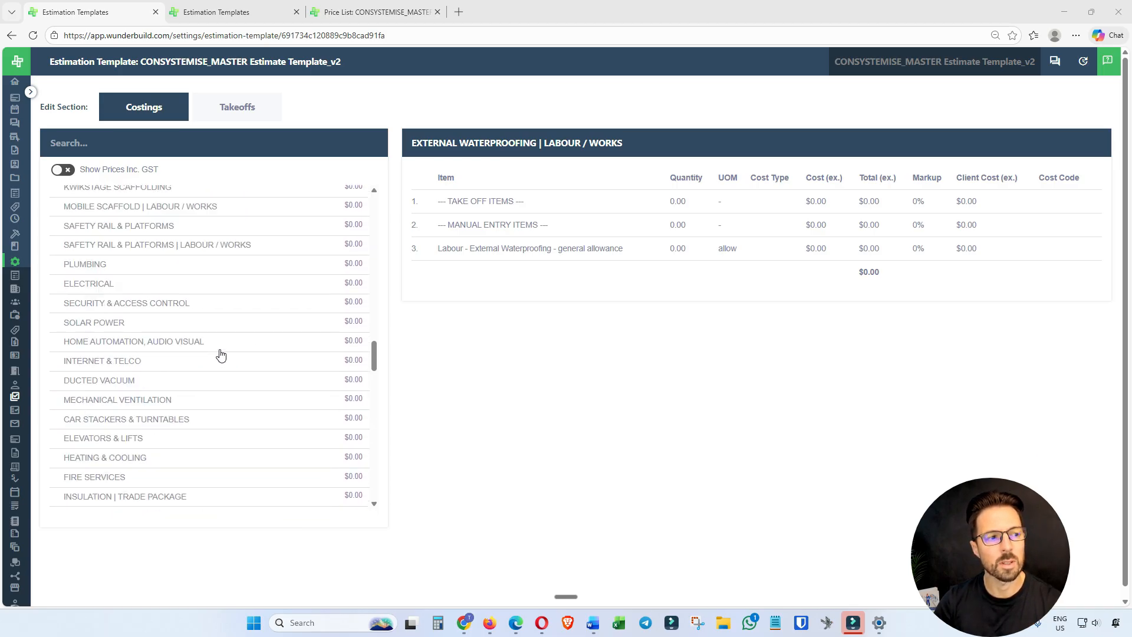
scroll(221, 354, "up", 10)
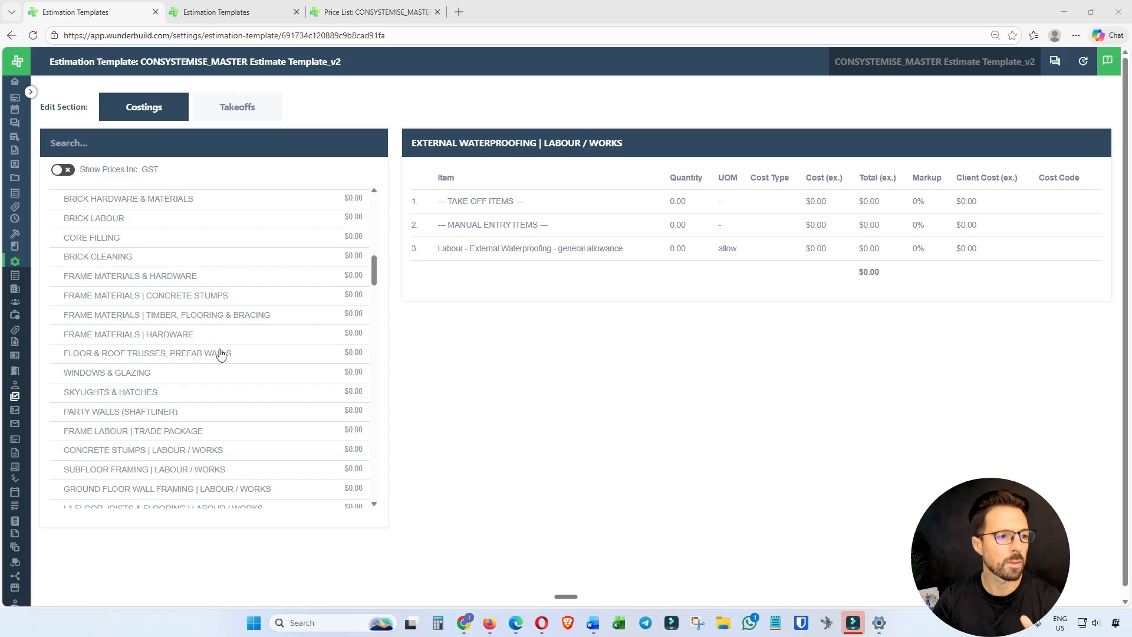
scroll(203, 354, "up", 10)
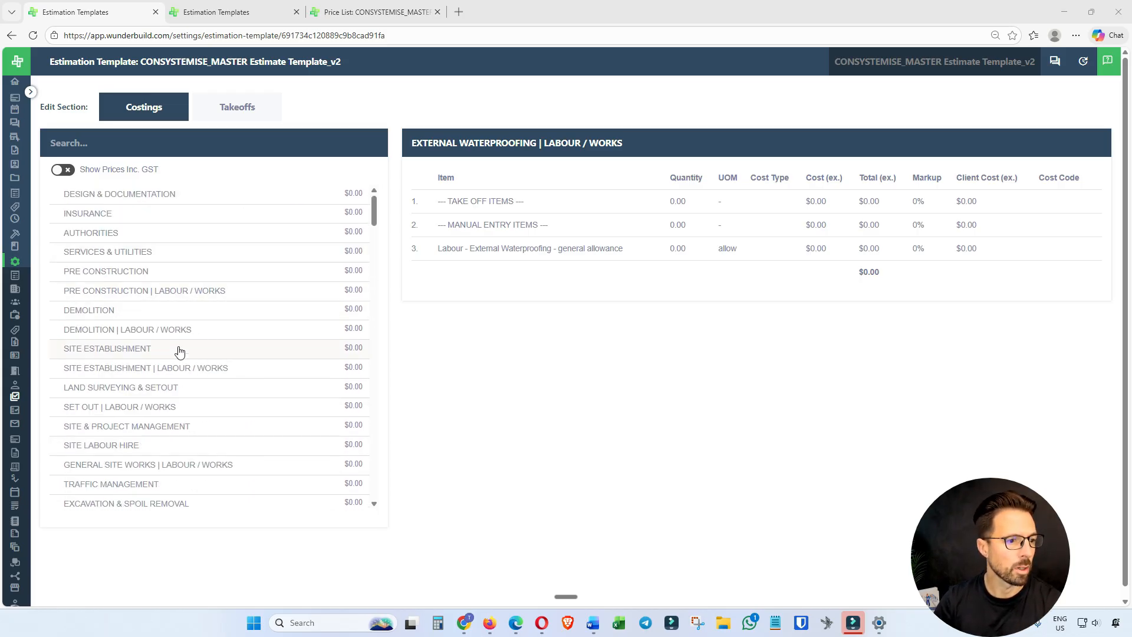
View the line items of the Design & Documentation, Insurance, Authorities, and Services & Utilities categories one after another.
left_click(171, 197)
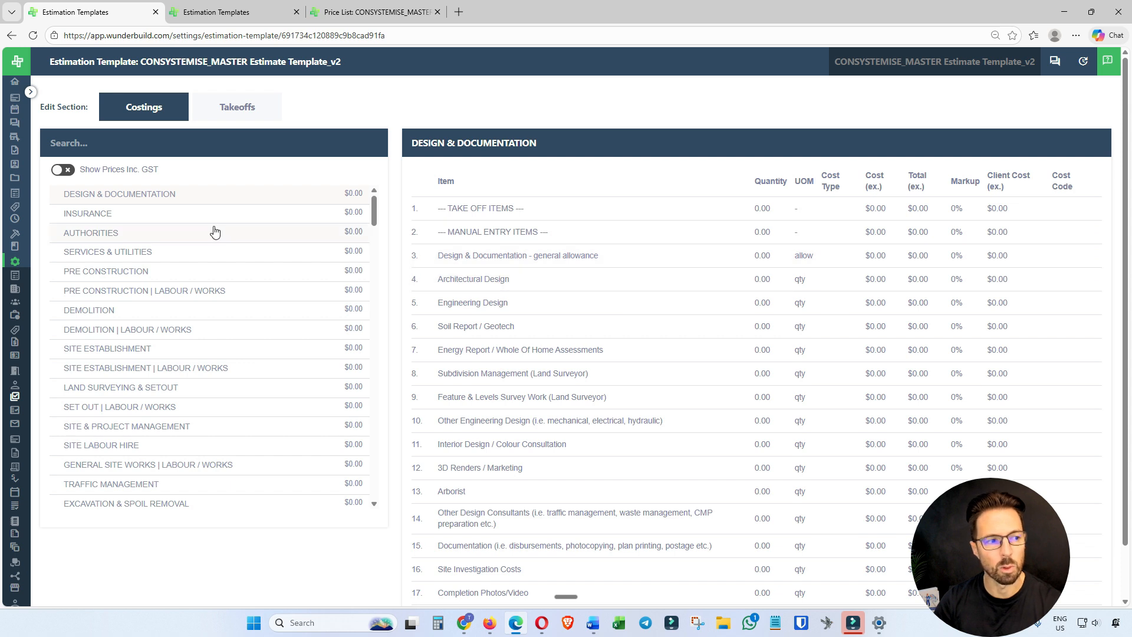
left_click(176, 213)
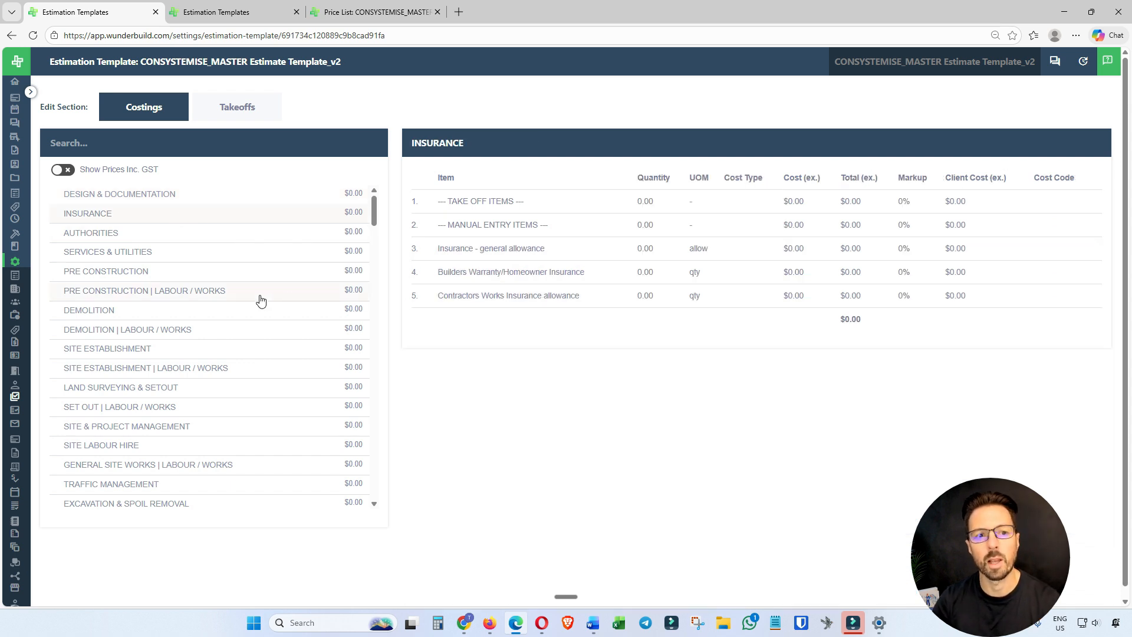
left_click(180, 234)
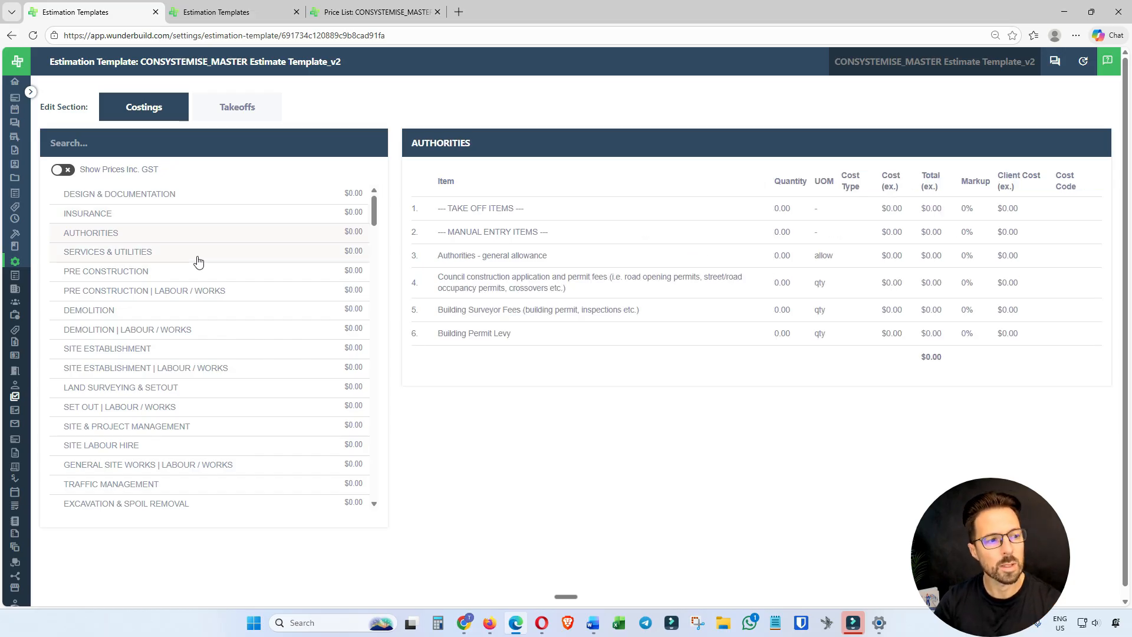
left_click(198, 259)
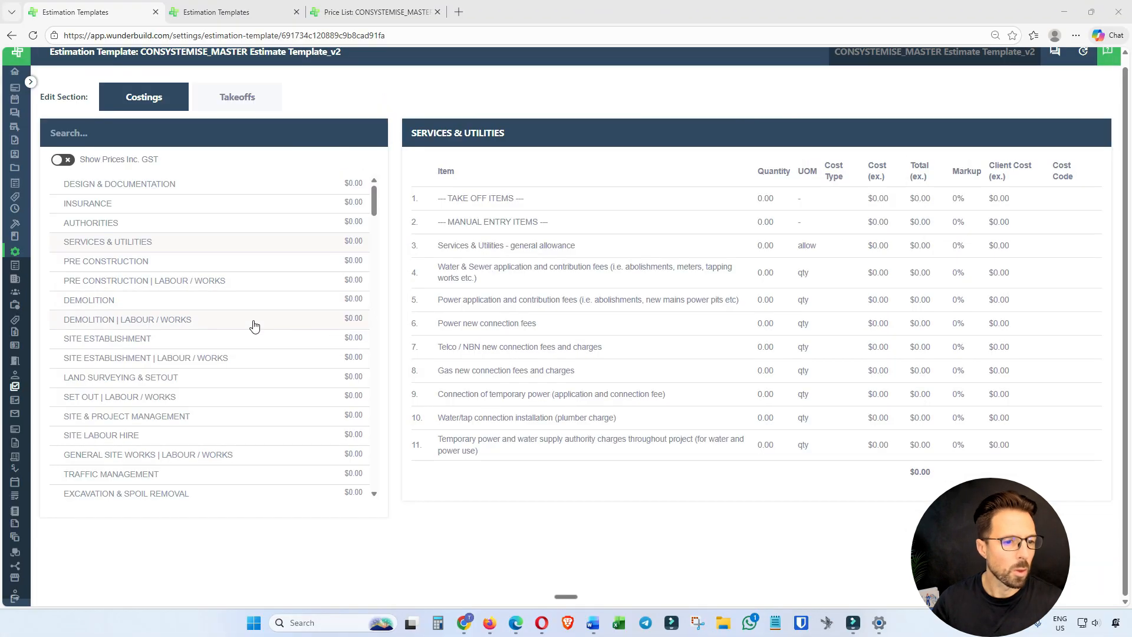
Compare the items in the Concrete Stumps | Labour / Works category with those in the Frame Labour | Trade Package category.
scroll(254, 327, "down", 10)
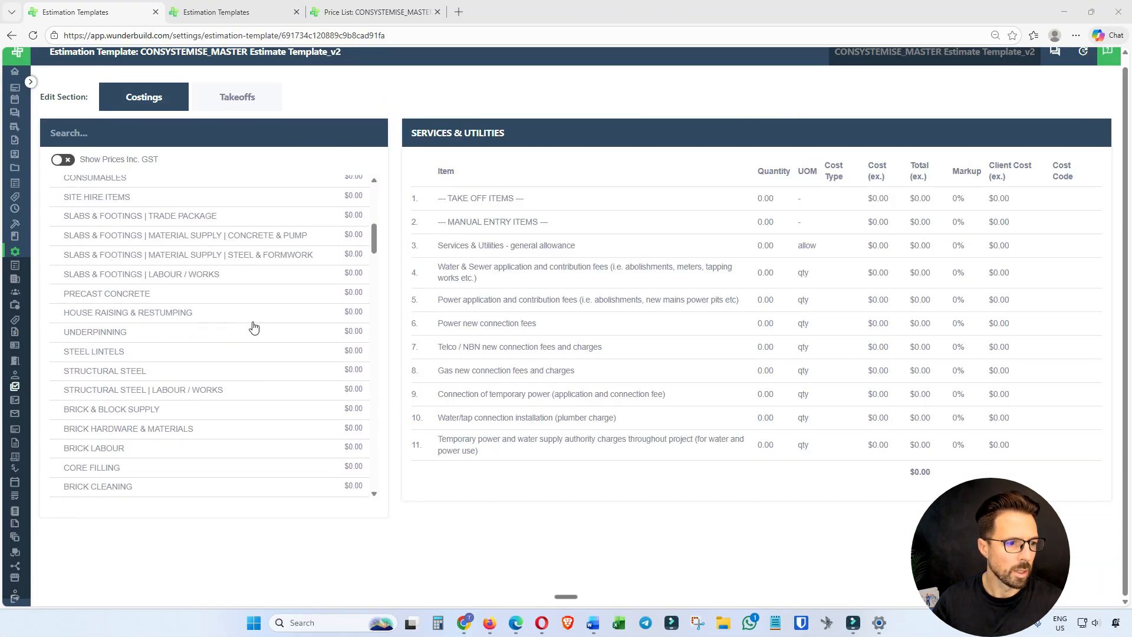
scroll(254, 327, "down", 4)
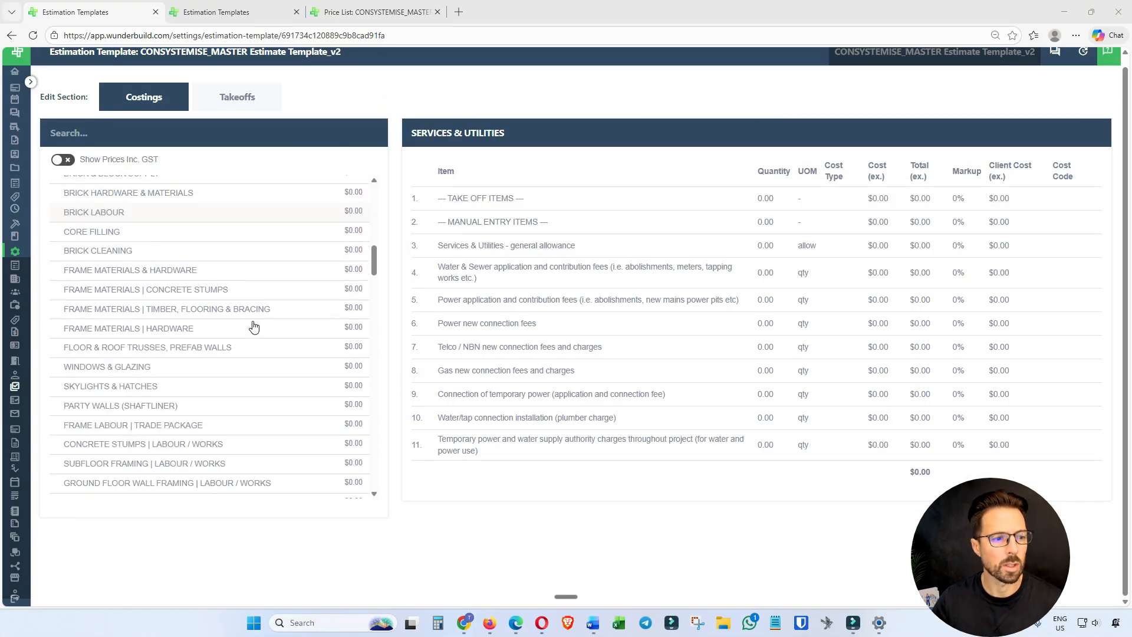
scroll(253, 327, "down", 3)
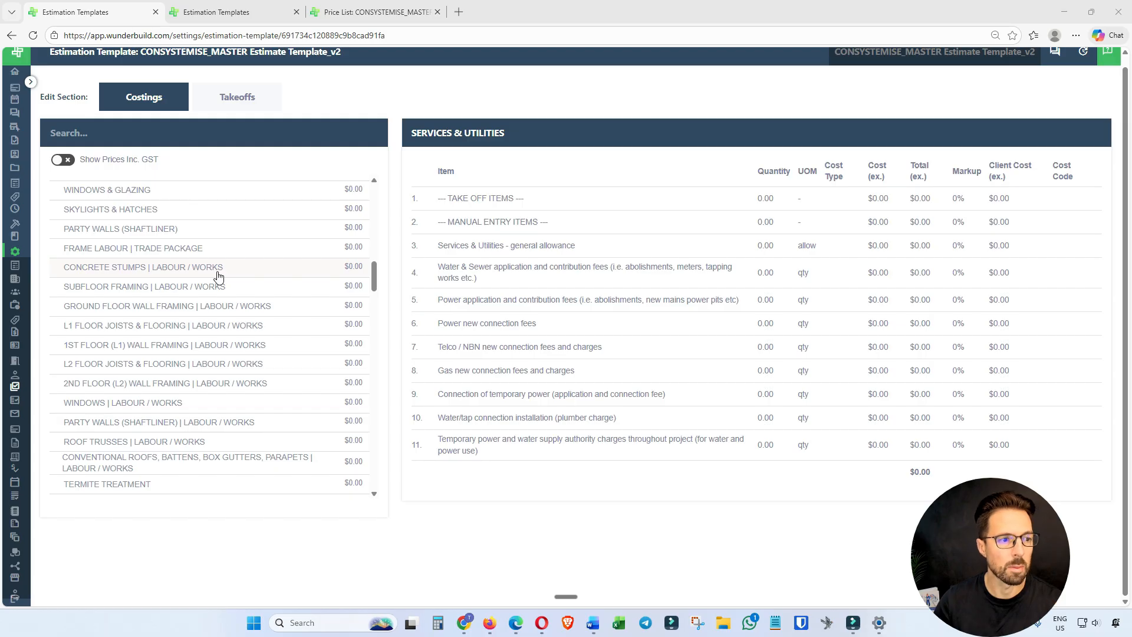
left_click(218, 271)
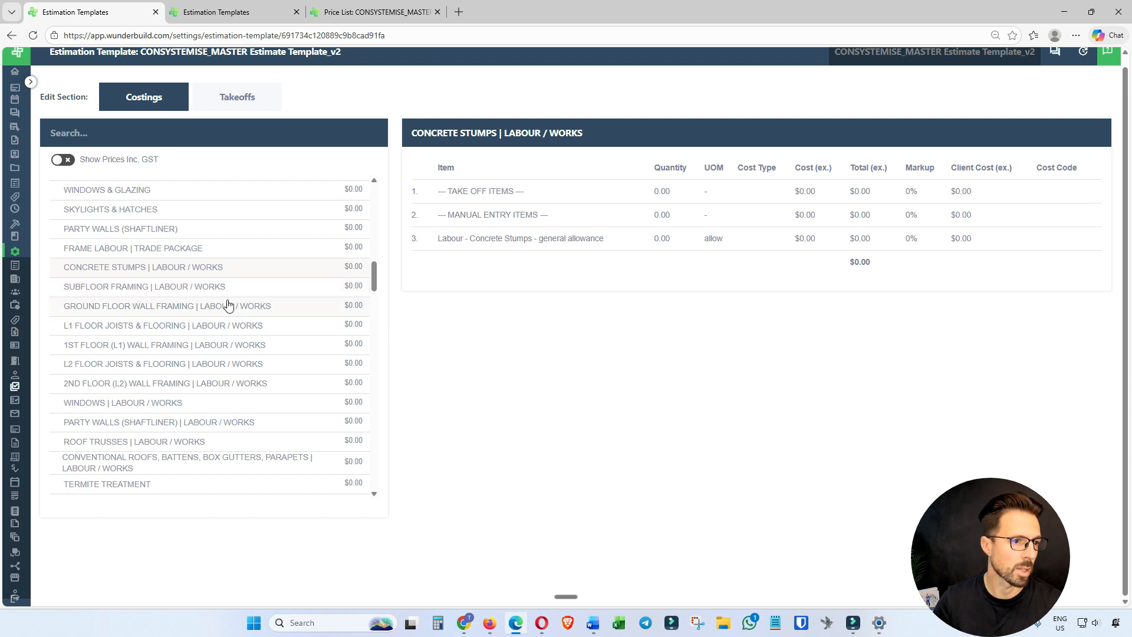
left_click(190, 248)
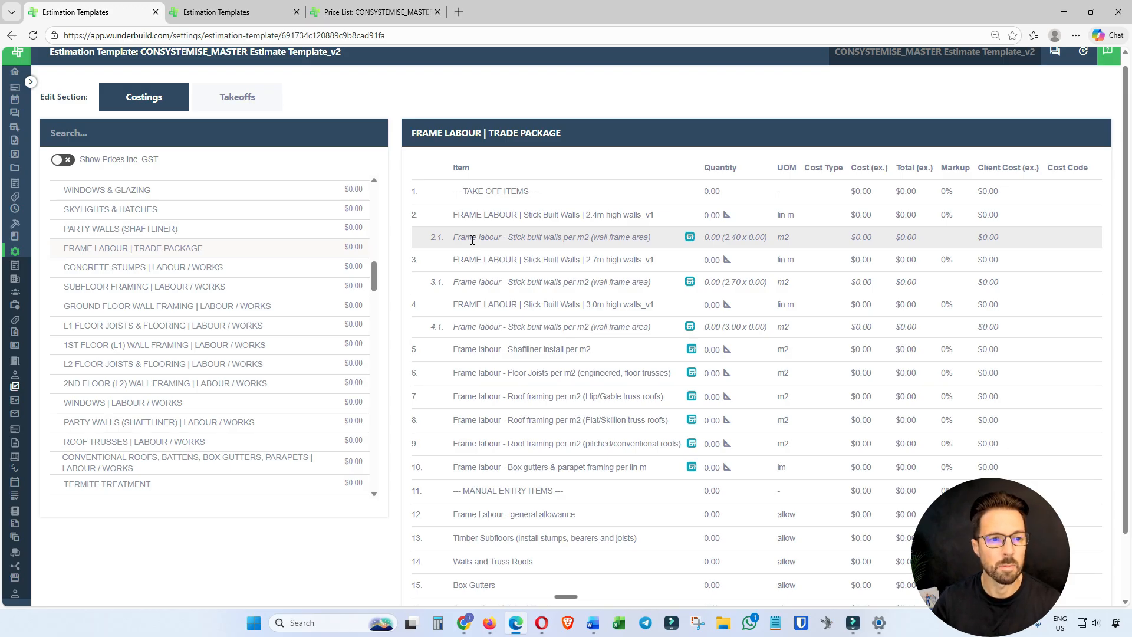
Review the Labour / Works categories for Concrete Stumps, Subfloor Framing and Ground Floor Wall Framing, ending back on Concrete Stumps.
left_click(246, 274)
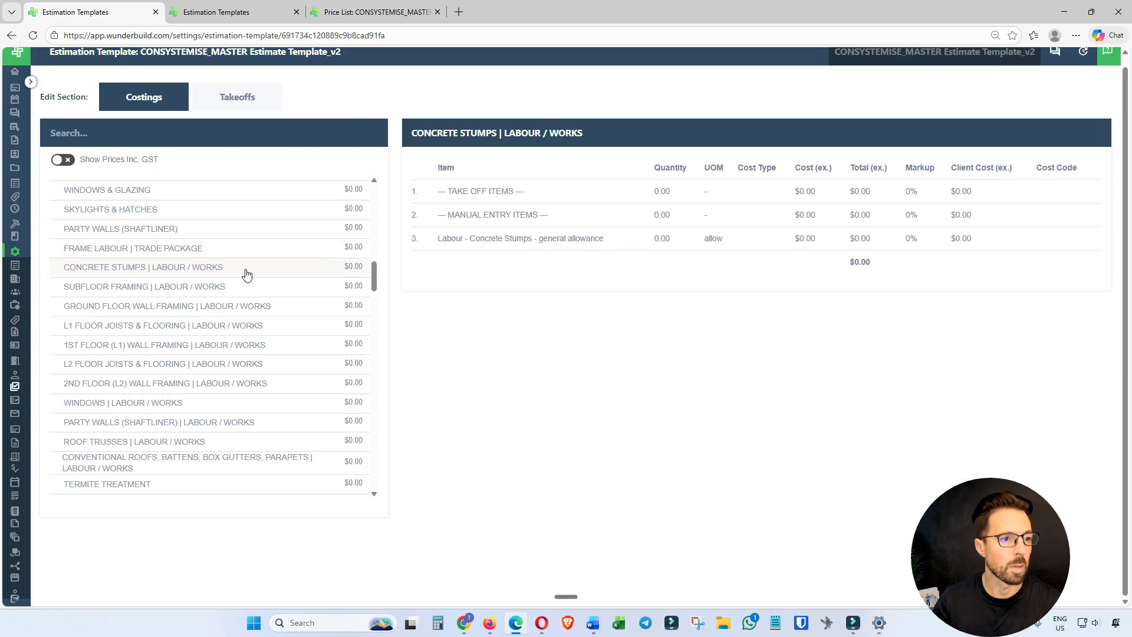
left_click(246, 286)
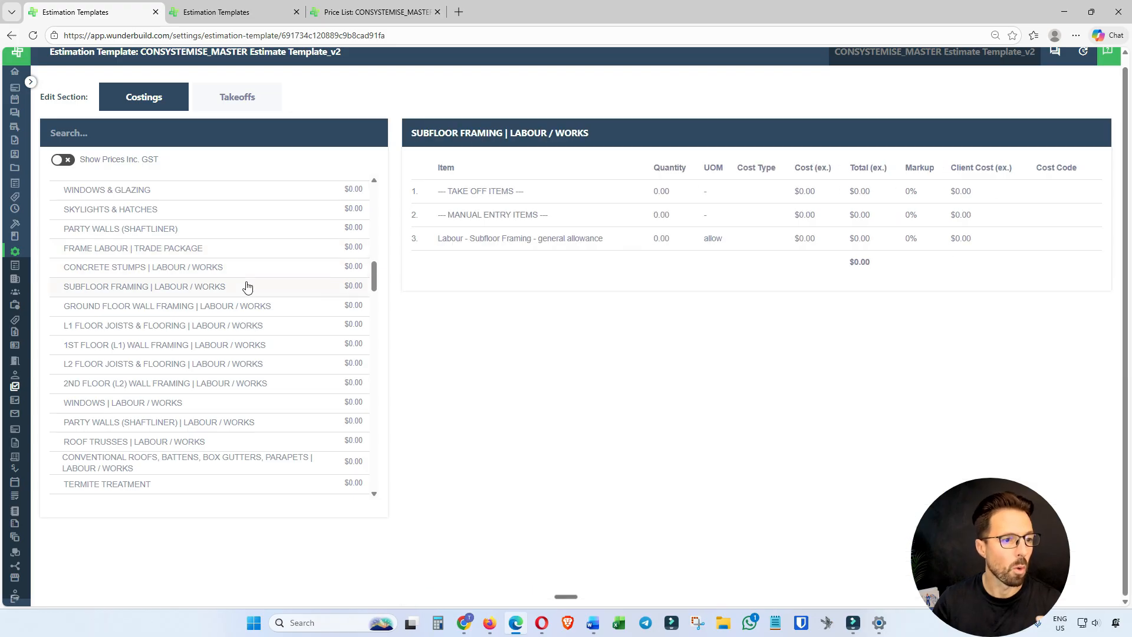
left_click(264, 310)
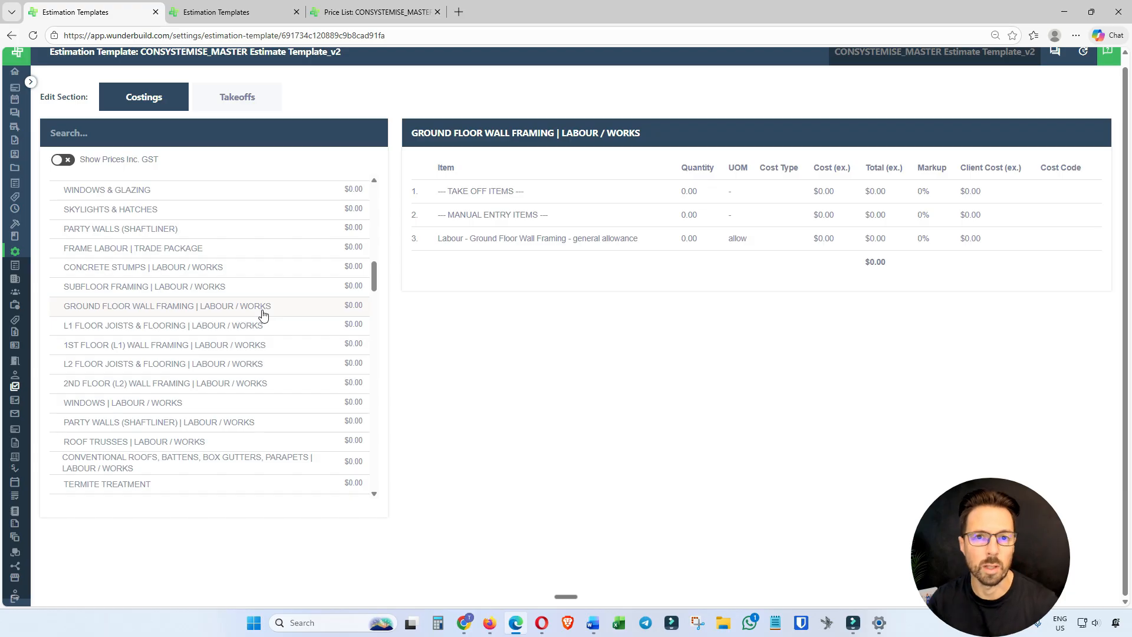
scroll(265, 319, "down", 1)
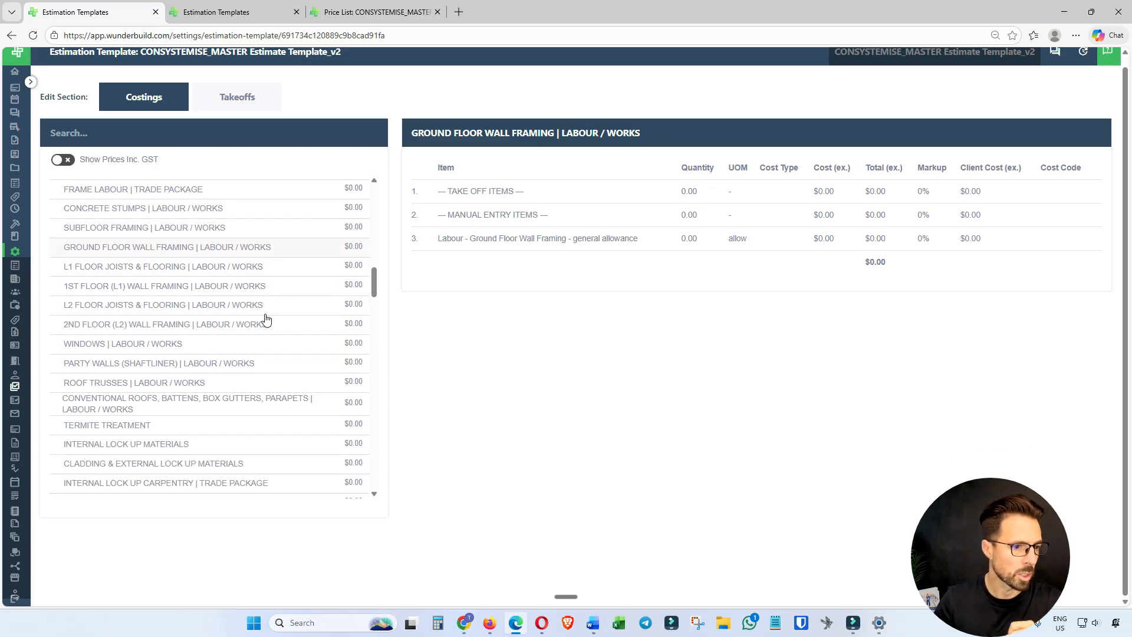
scroll(265, 319, "up", 2)
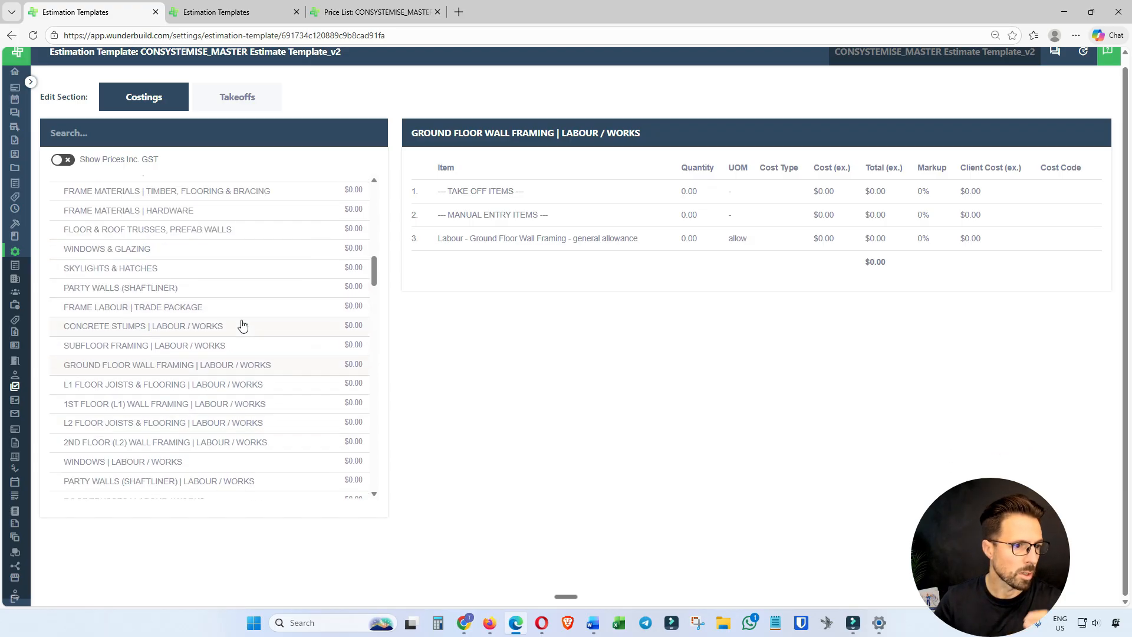
left_click(228, 332)
Examine the take-off and manual entry items in the Wall Wrap & Dampcourse | Material Supply category.
scroll(230, 331, "down", 3)
scroll(235, 332, "down", 2)
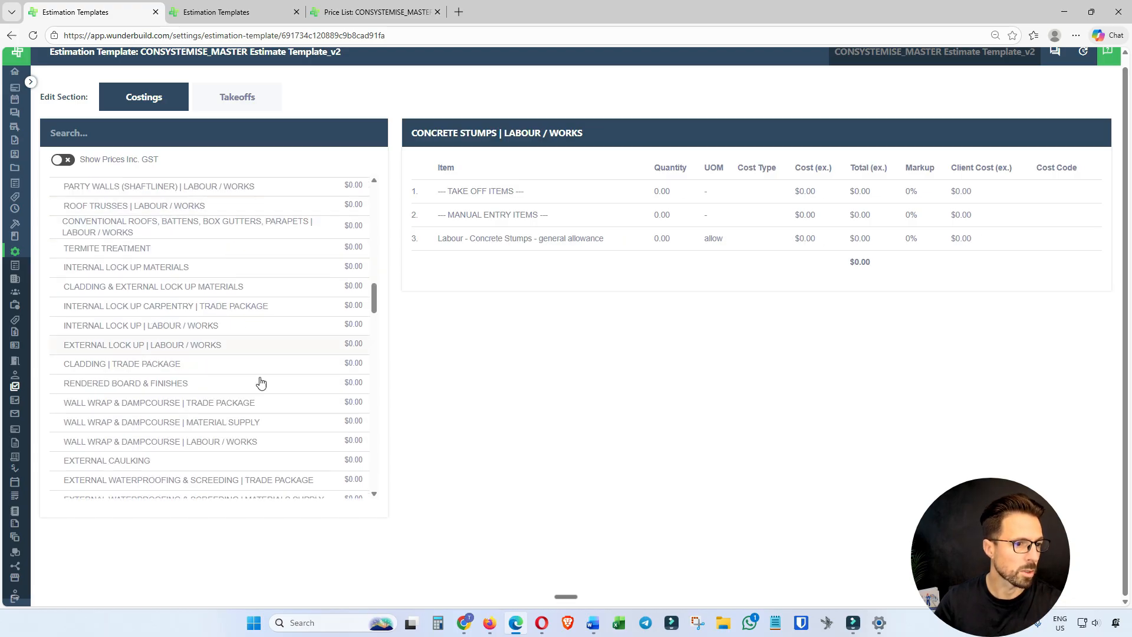
scroll(283, 432, "down", 2)
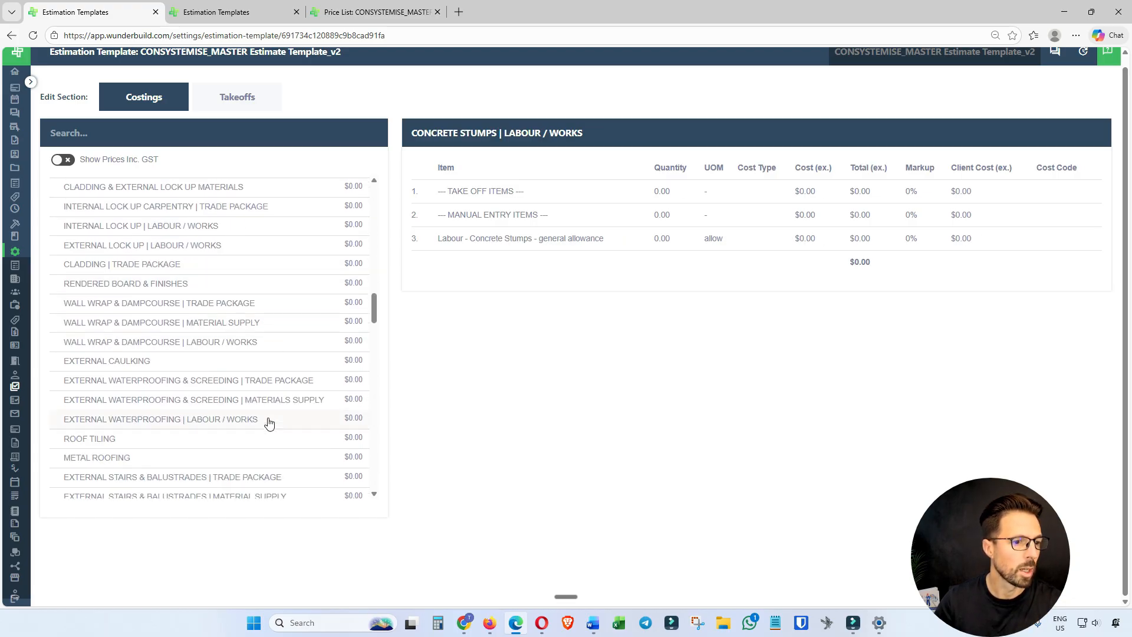
left_click(254, 307)
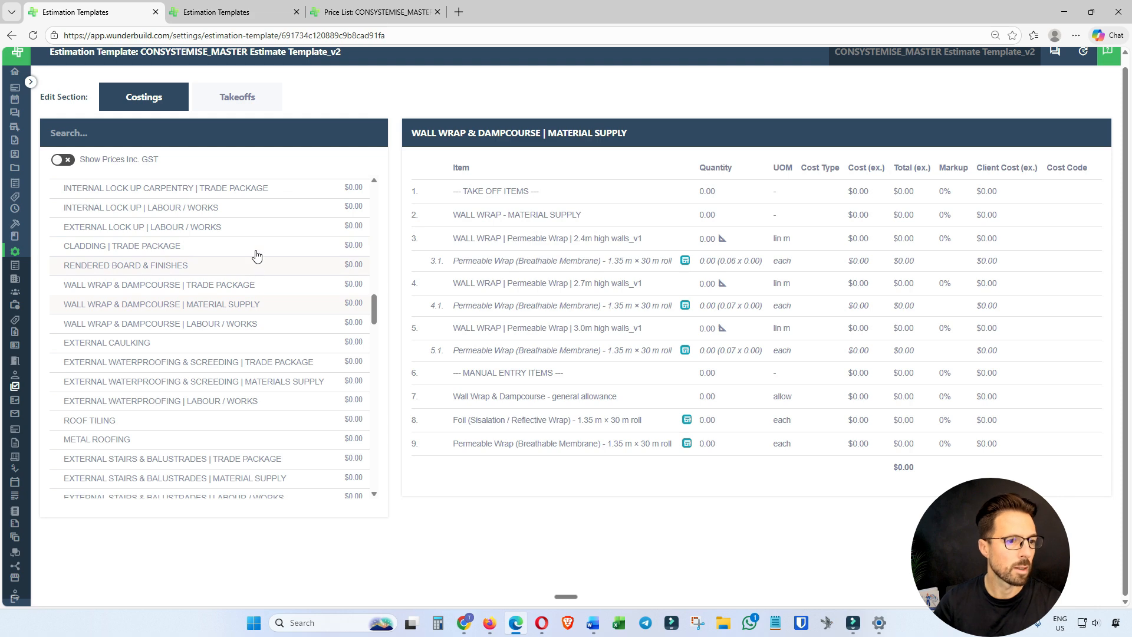
scroll(256, 242, "down", 3)
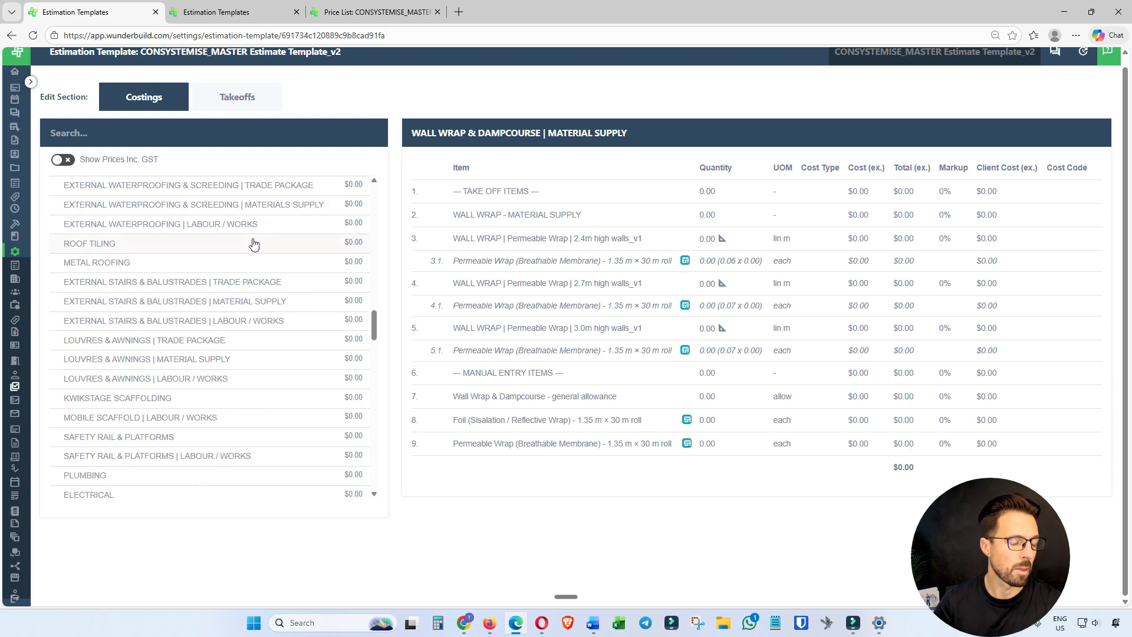
Switch to the template's takeoffs and review the area items in the General Area Take Off group.
scroll(253, 248, "down", 2)
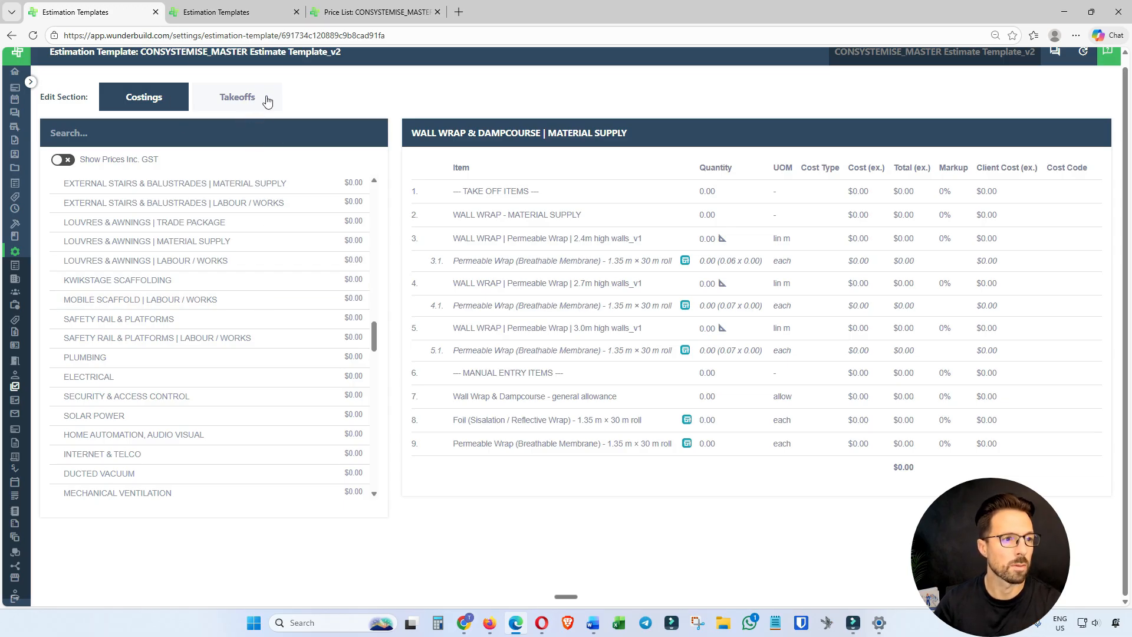
key("ctrl+Tab")
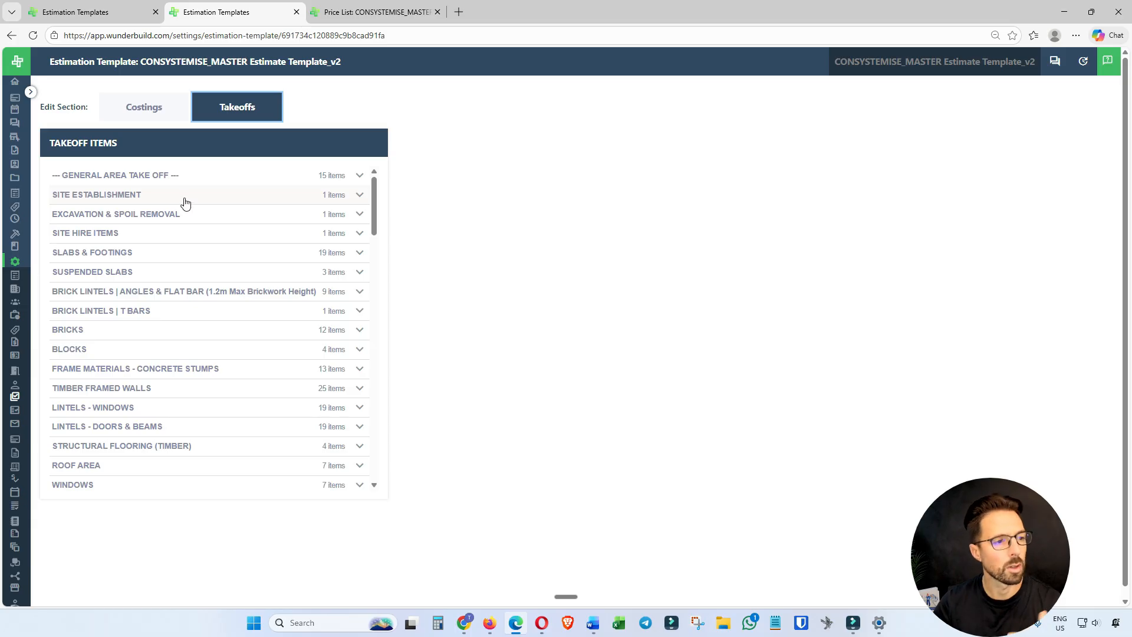
left_click(145, 176)
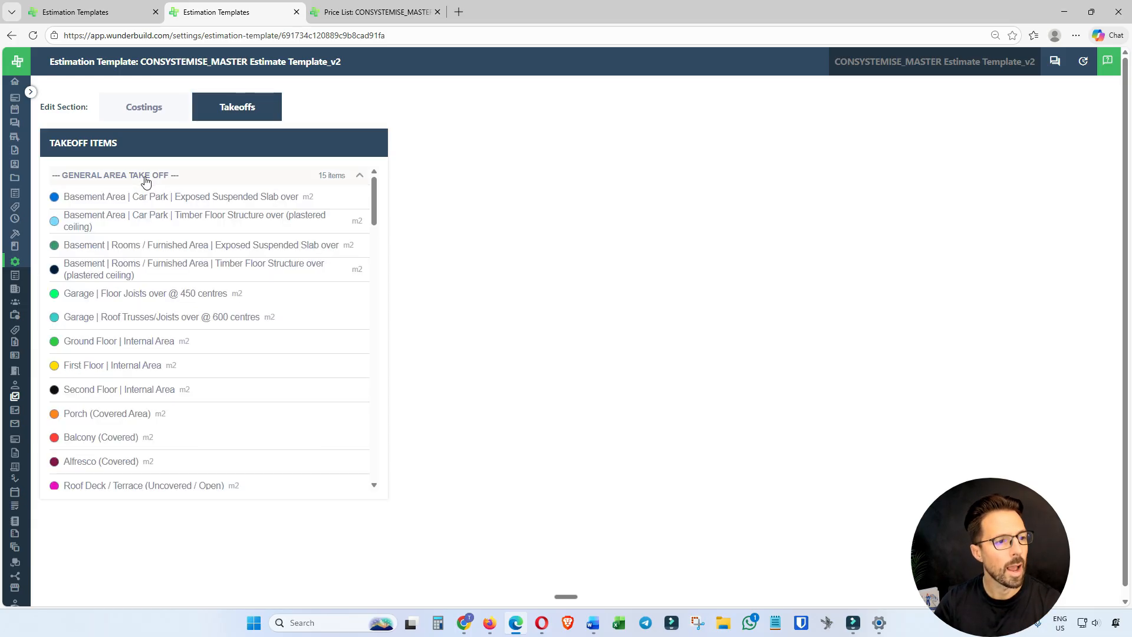
scroll(163, 261, "down", 2)
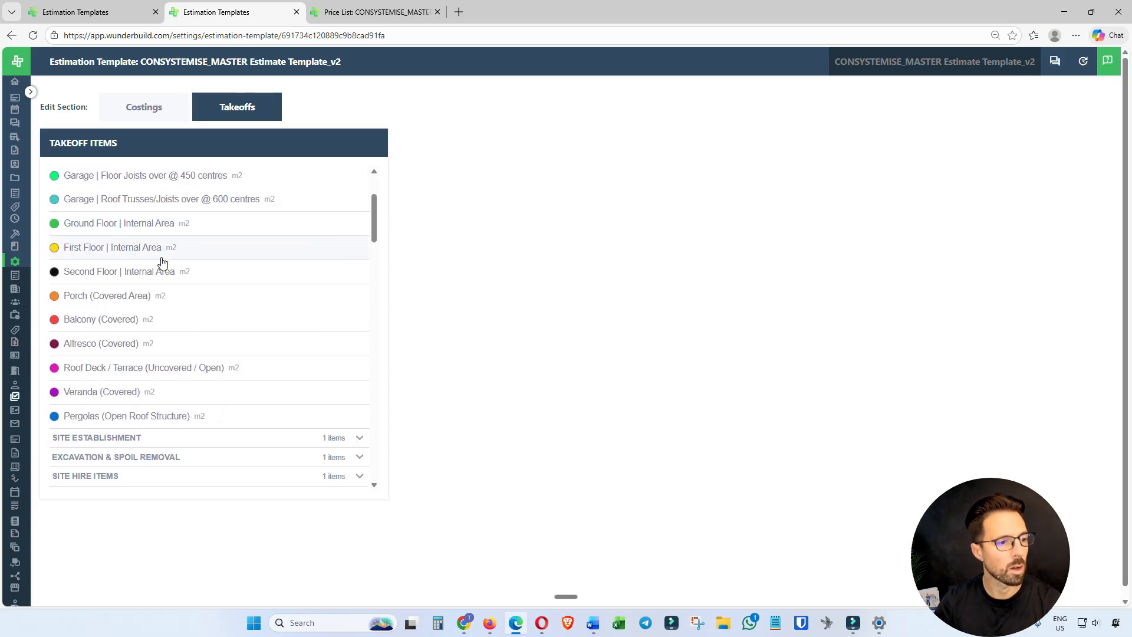
scroll(163, 261, "down", 1)
scroll(159, 273, "up", 3)
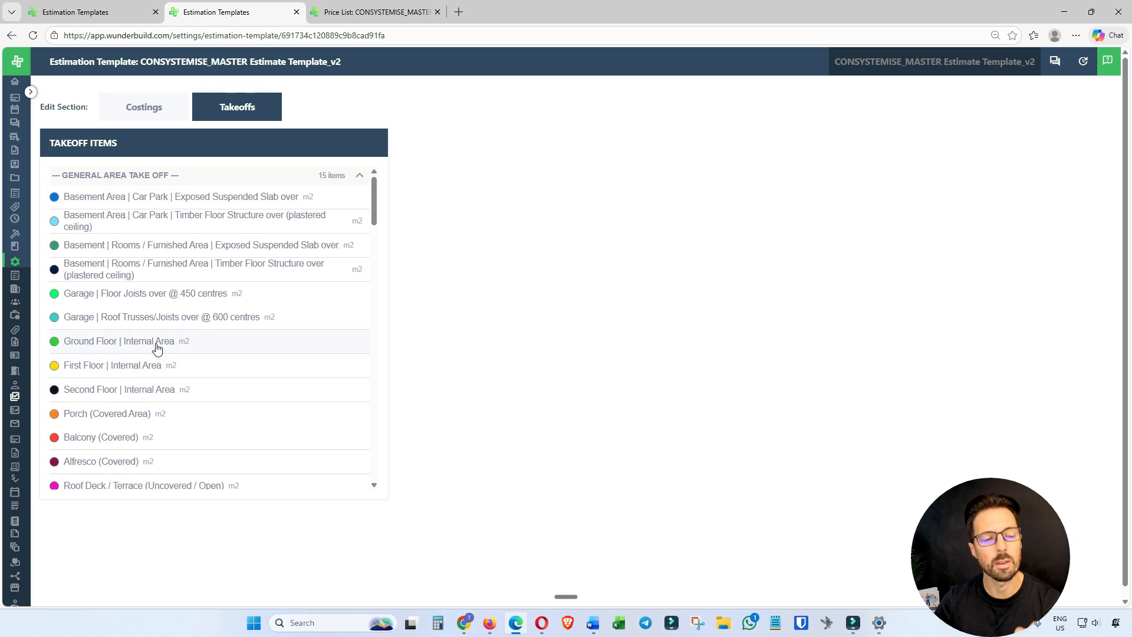
View the takeoff items in the Site Establishment, Excavation & Spoil Removal, and Site Hire Items groups in turn.
left_click(151, 180)
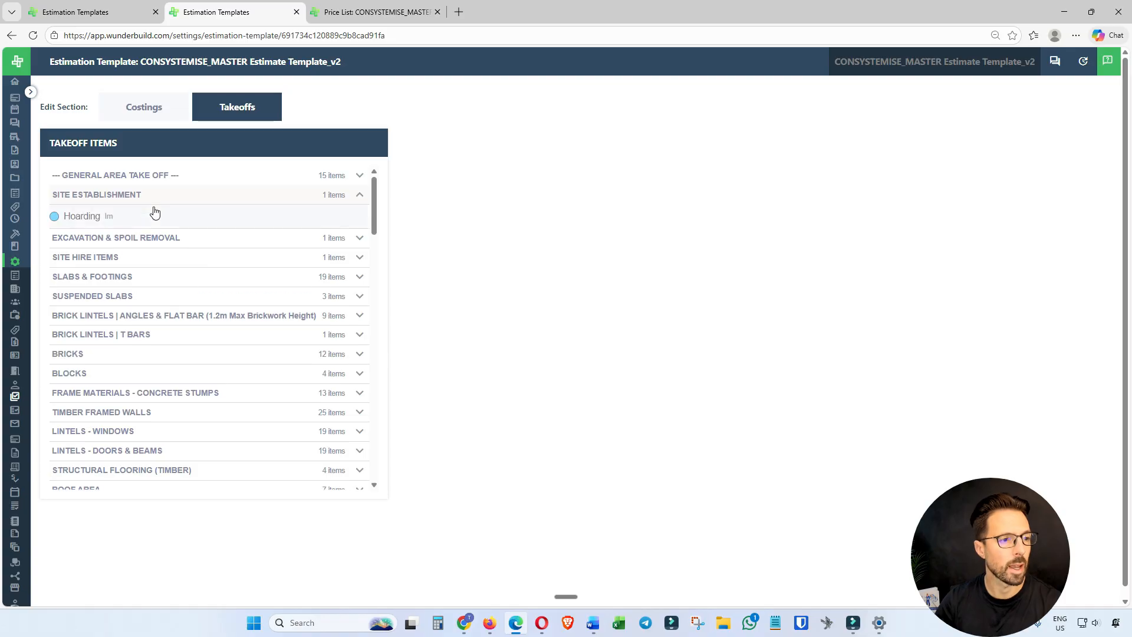
left_click(152, 217)
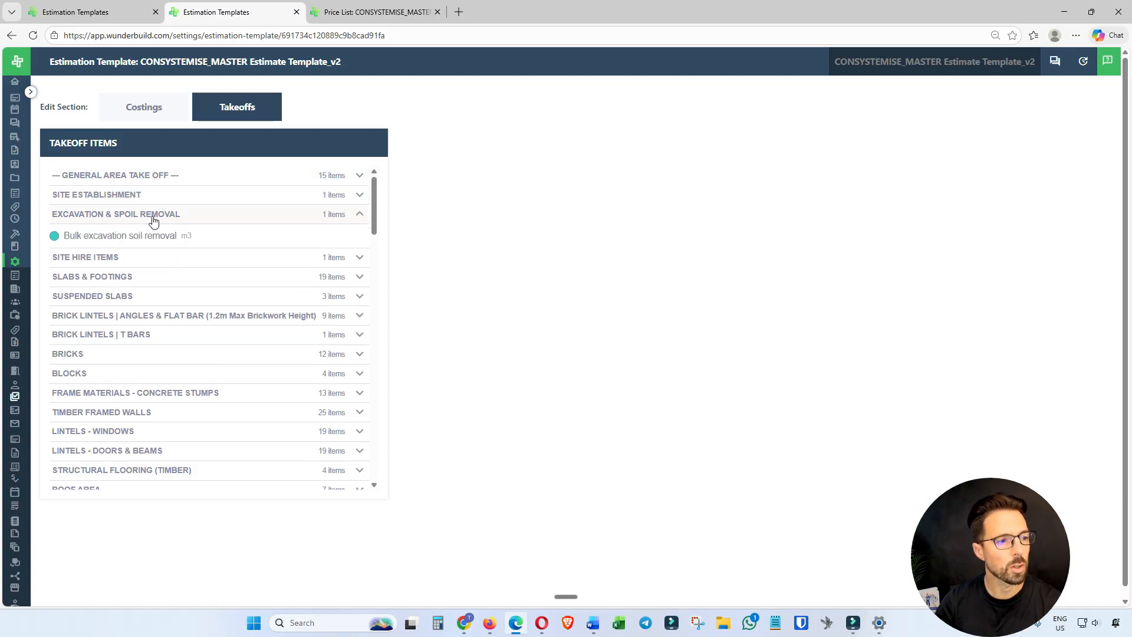
left_click(152, 218)
left_click(102, 234)
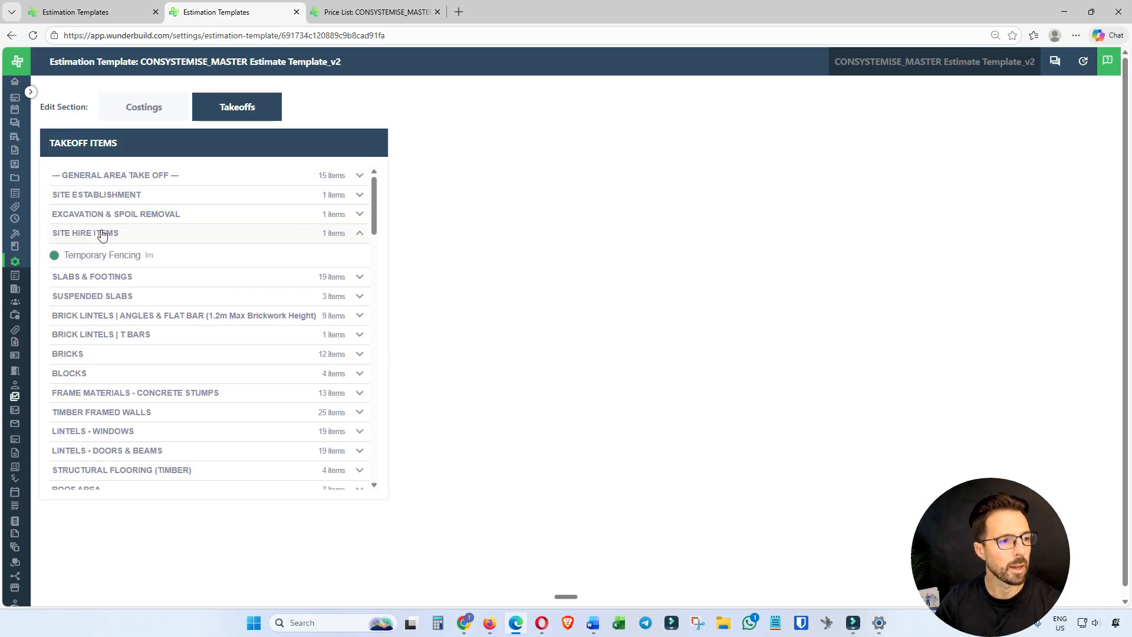
left_click(116, 234)
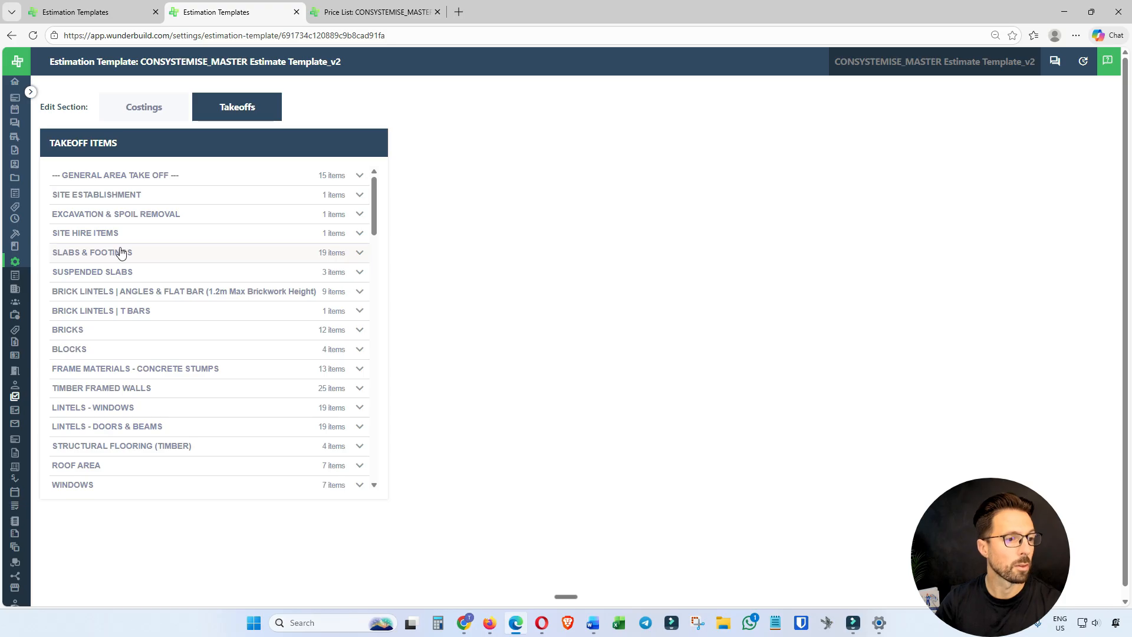
left_click(116, 233)
left_click(111, 235)
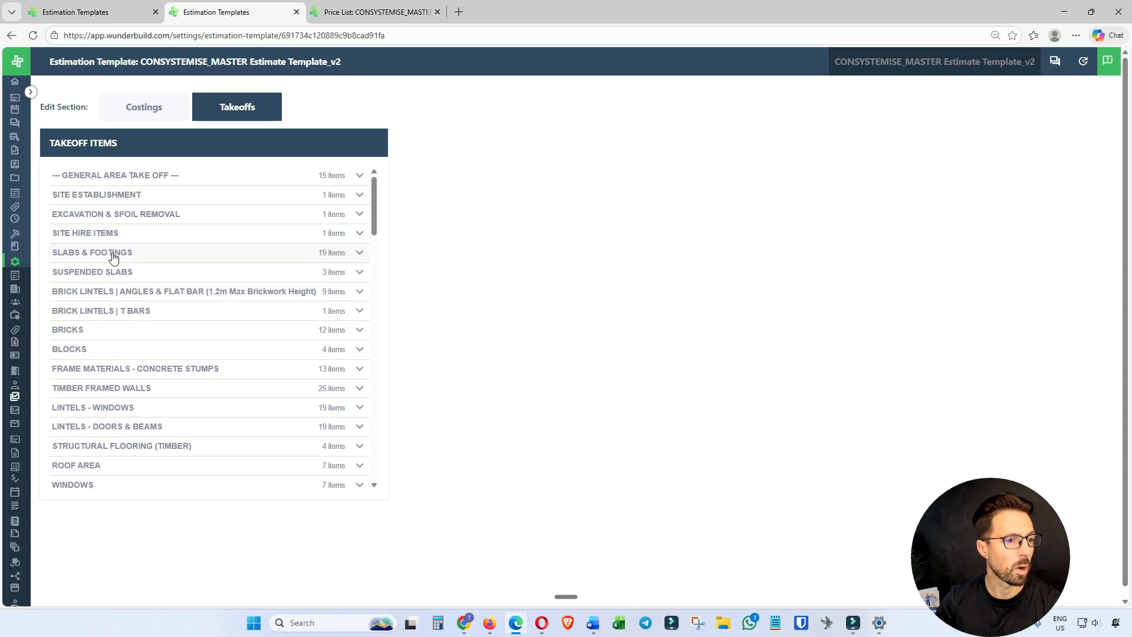
Open the Slabs & Footings takeoff group and check which costing is linked to the Raft Slab (100mm Conventional Slab) item.
left_click(112, 254)
scroll(165, 293, "down", 2)
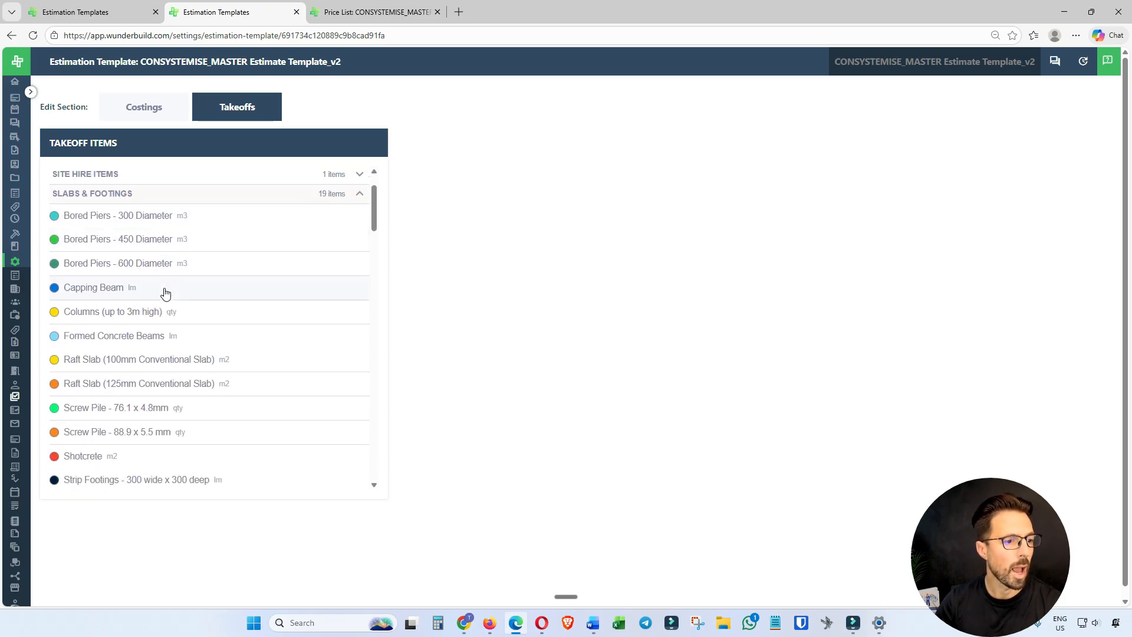
left_click(139, 368)
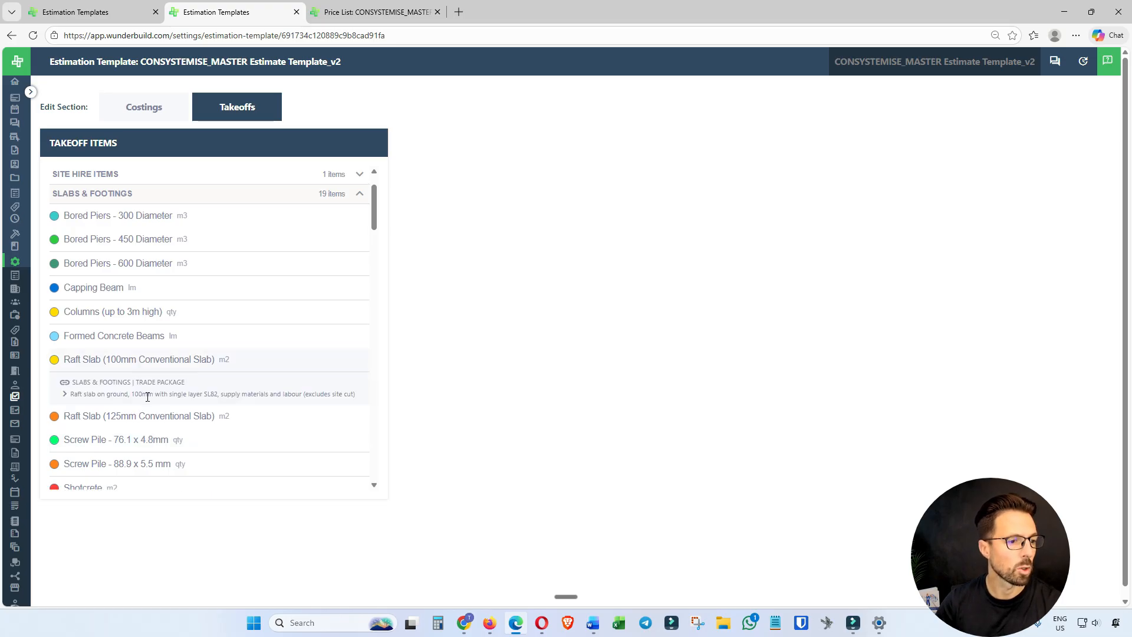
left_click(137, 368)
scroll(144, 298, "down", 3)
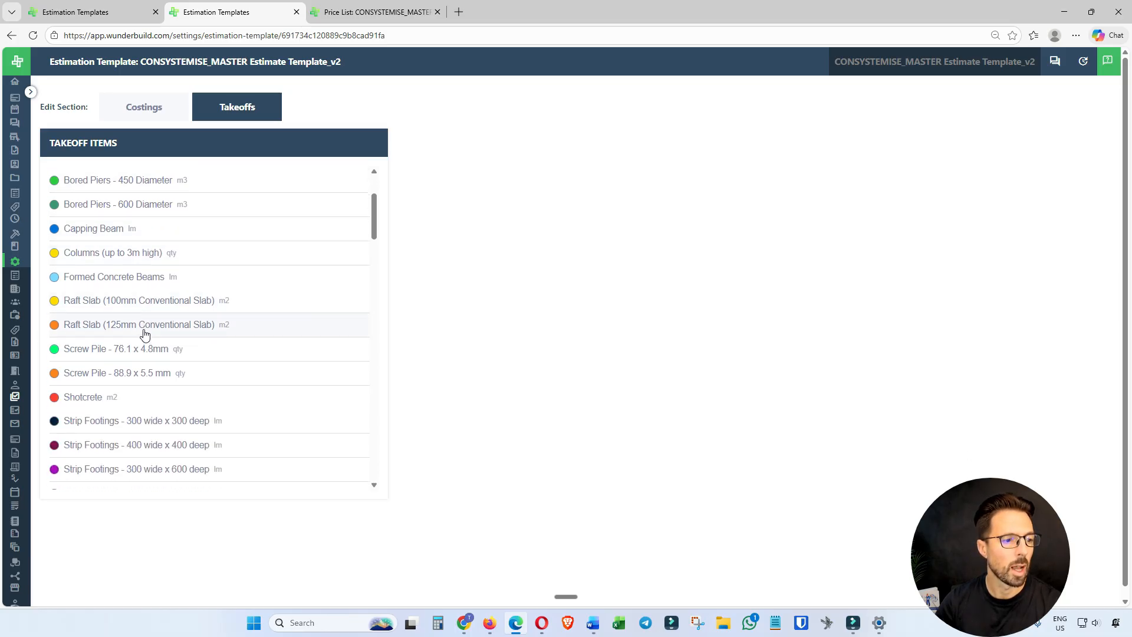
Examine the costings linked to the Strip Footings - 300 wide x 300 deep takeoff item, then collapse it.
left_click(144, 359)
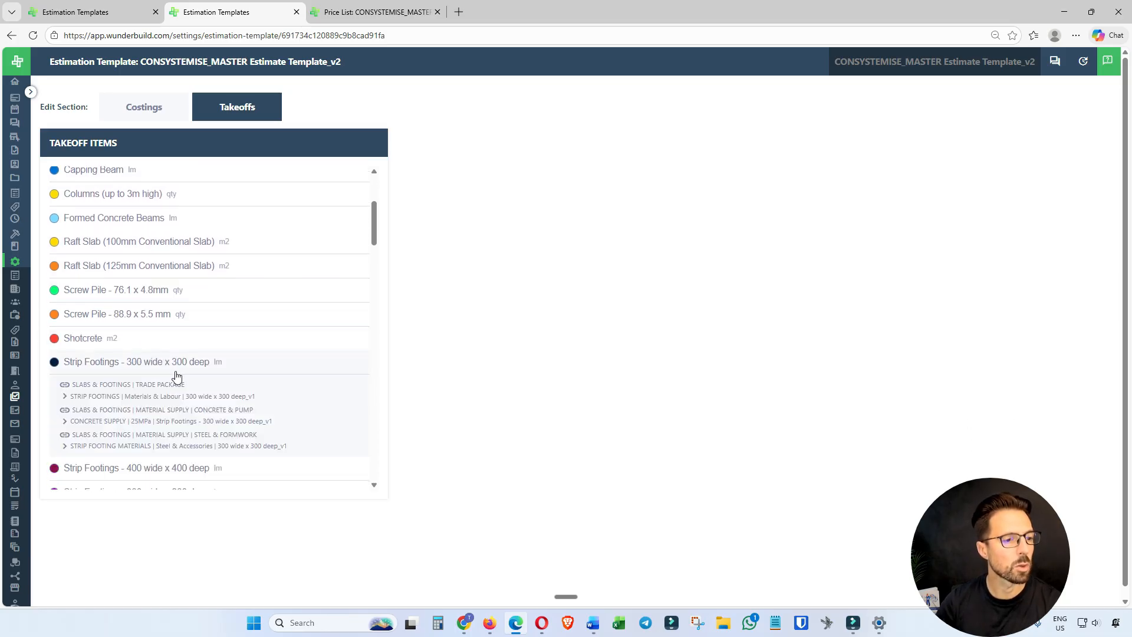
scroll(263, 379, "down", 2)
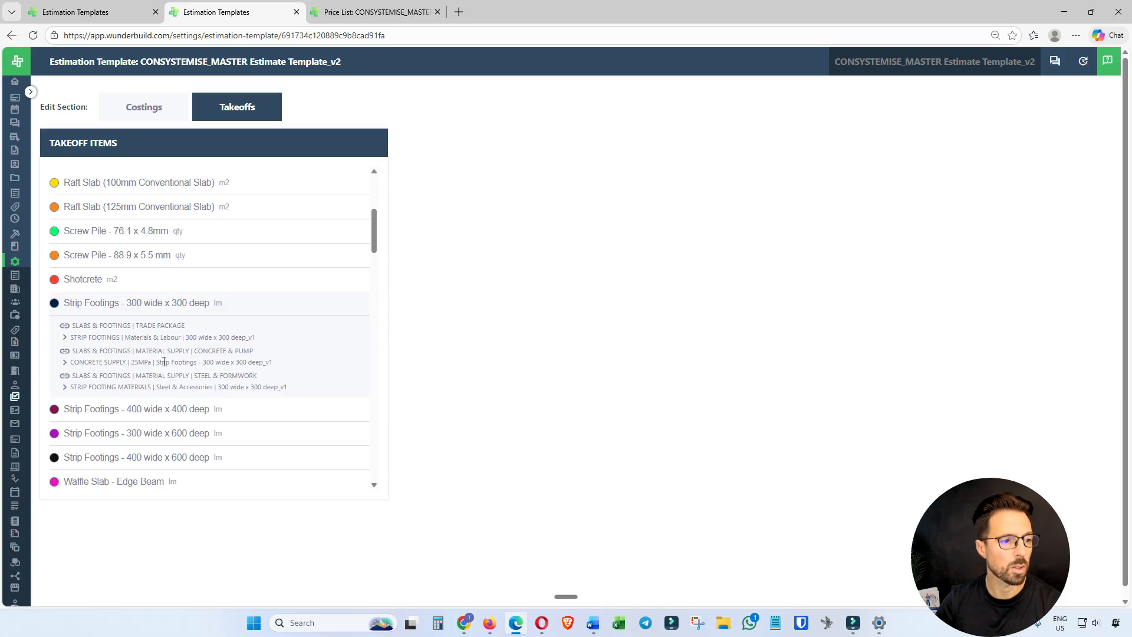
left_click(183, 304)
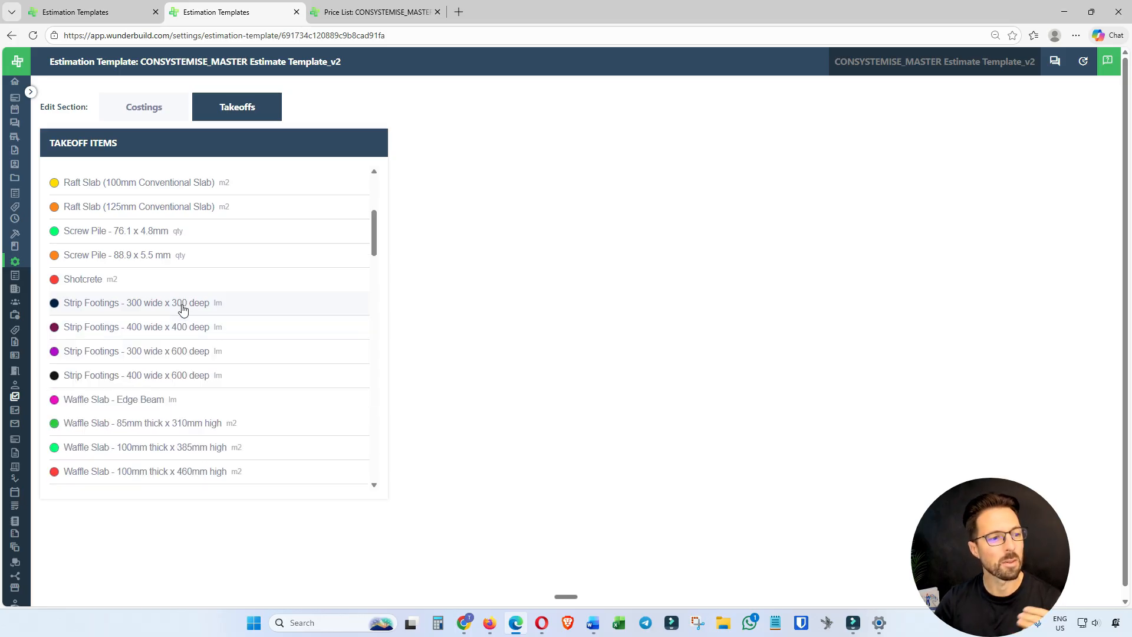
Open the Bricks takeoff group and examine the costings linked to Face Bricks - Ground Floor.
scroll(183, 309, "down", 3)
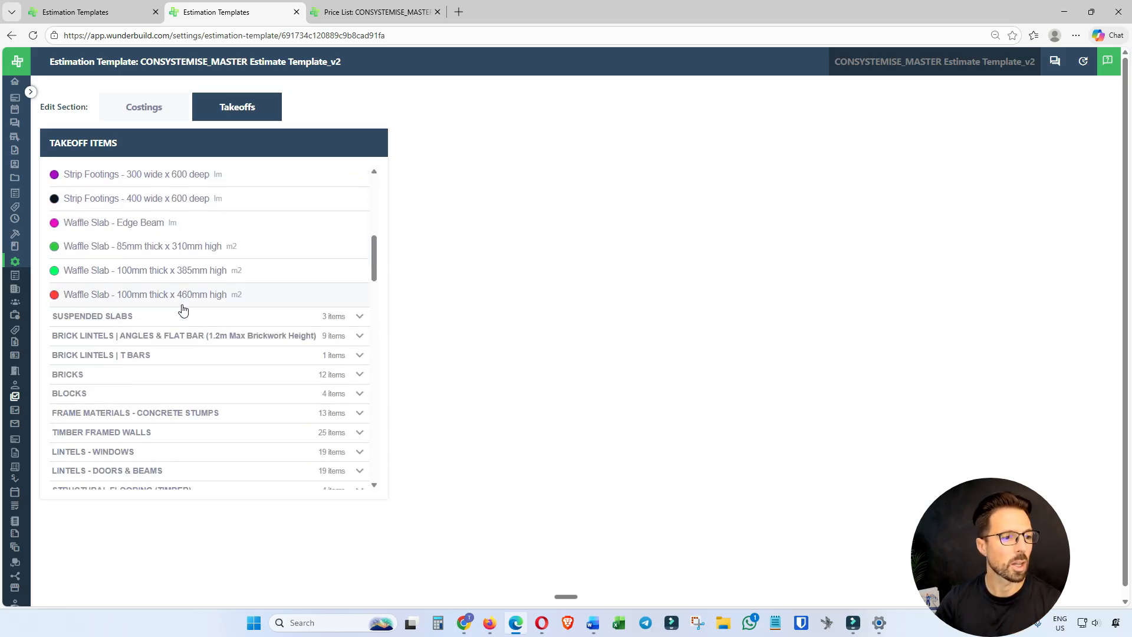
left_click(121, 377)
scroll(219, 382, "down", 2)
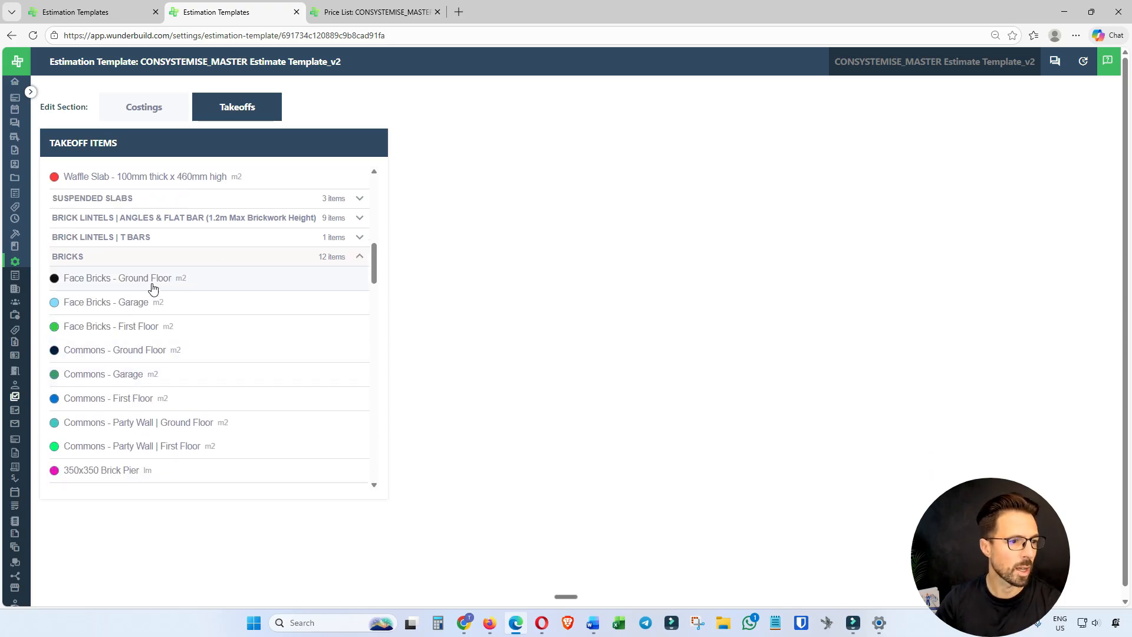
left_click(132, 281)
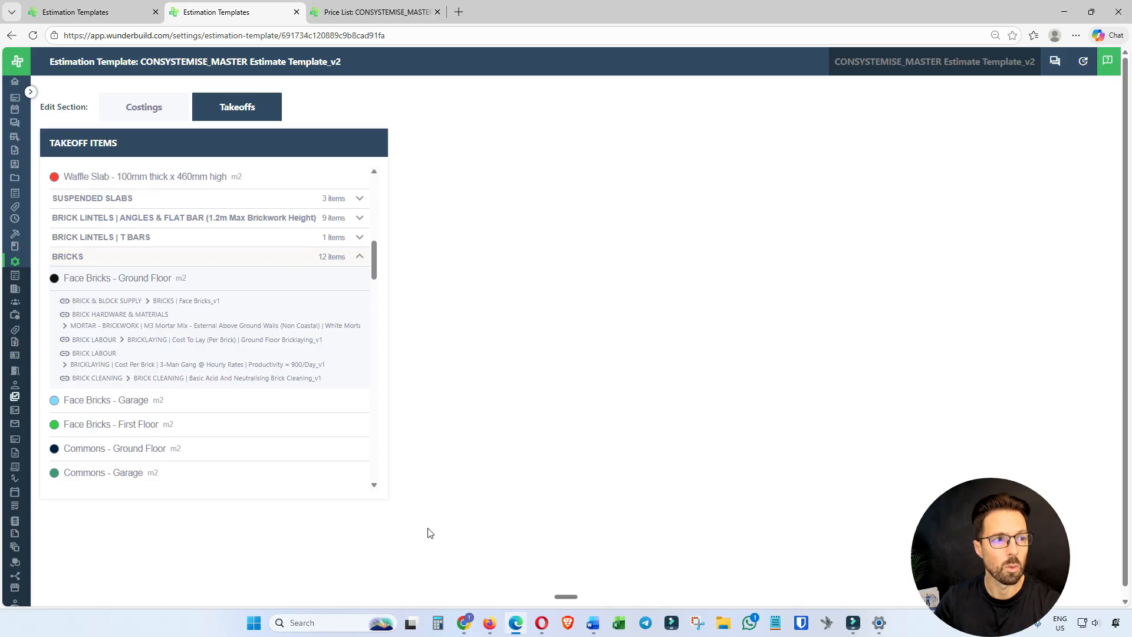
In the Assemblies list in Firefox, examine the items and notes of the MORTAR | BRICKWORK M3 Mortar Mix assembly and close it without saving.
left_click(498, 632)
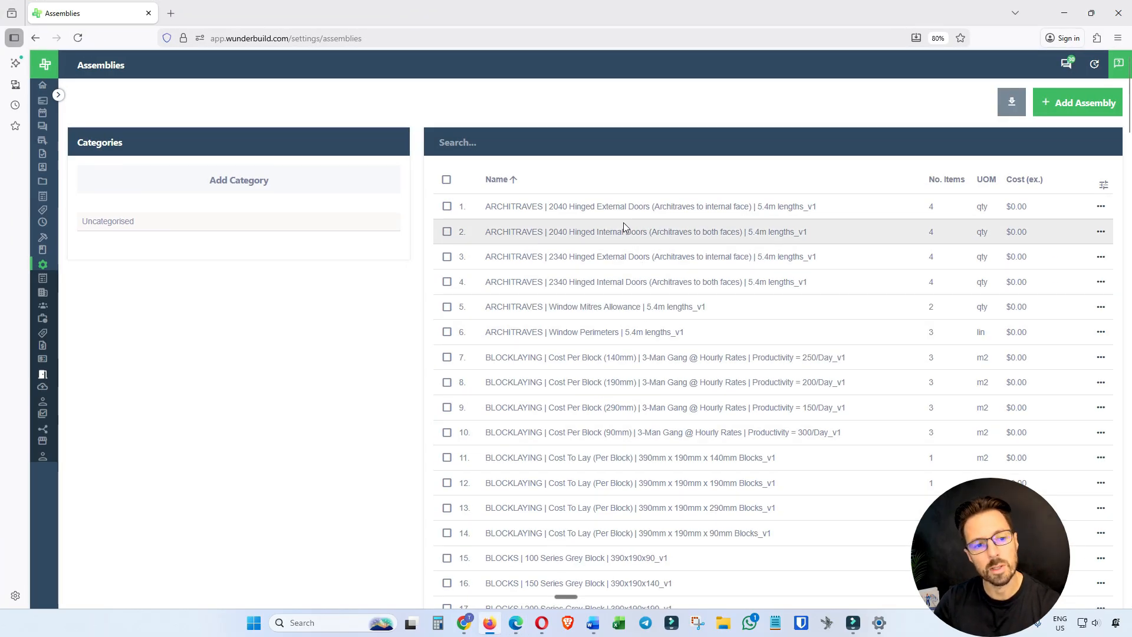
scroll(631, 321, "down", 1)
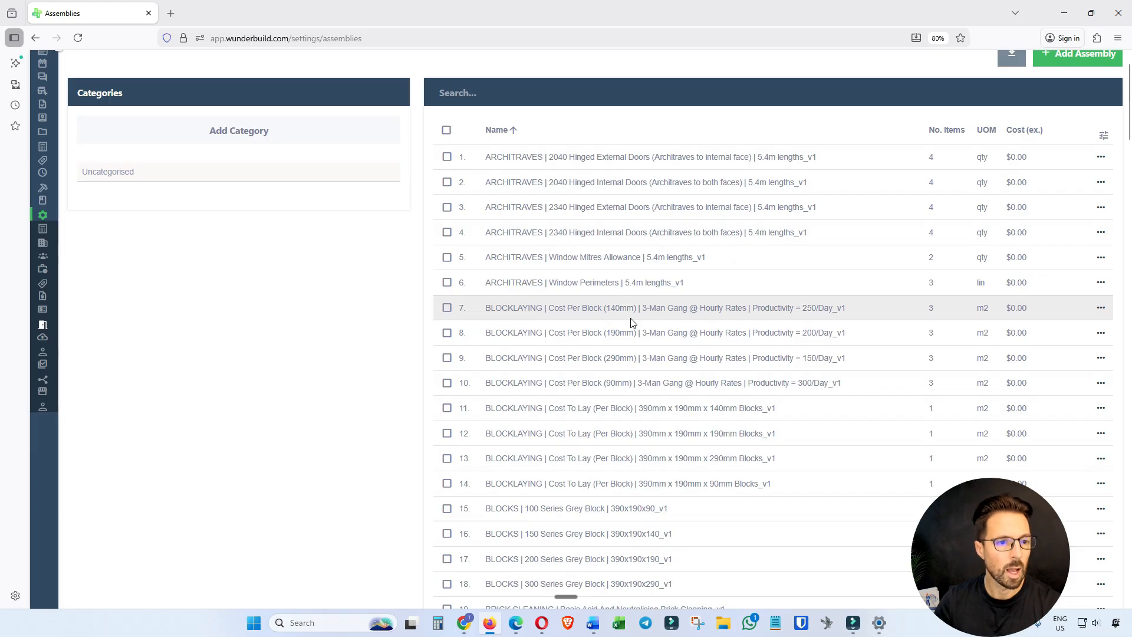
scroll(631, 321, "down", 10)
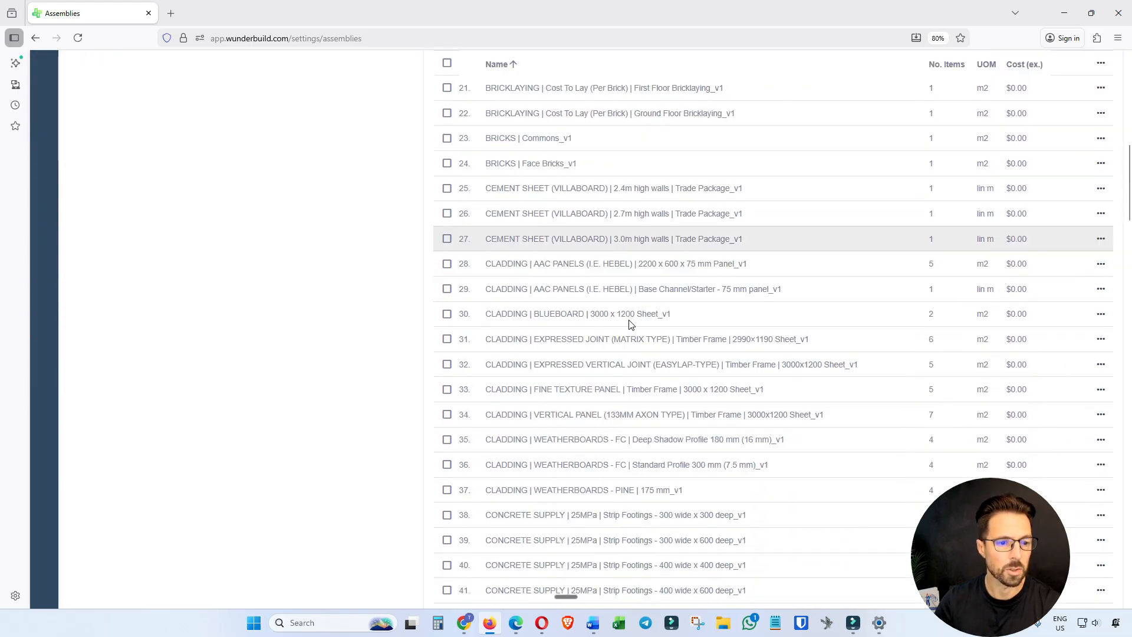
scroll(631, 324, "down", 2)
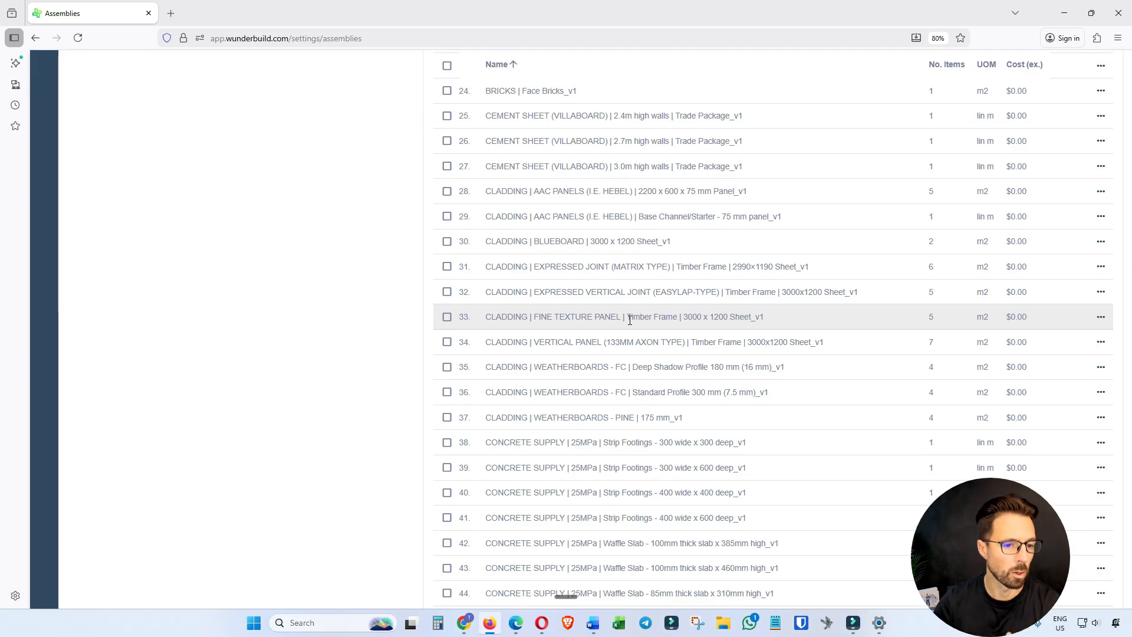
scroll(630, 320, "down", 10)
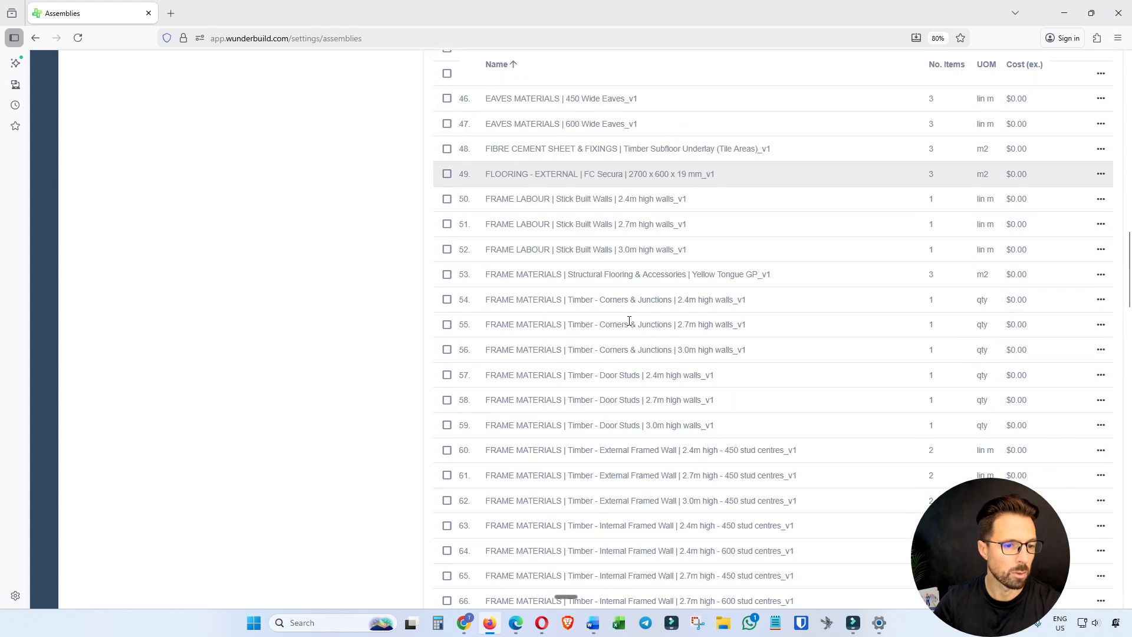
scroll(629, 321, "down", 15)
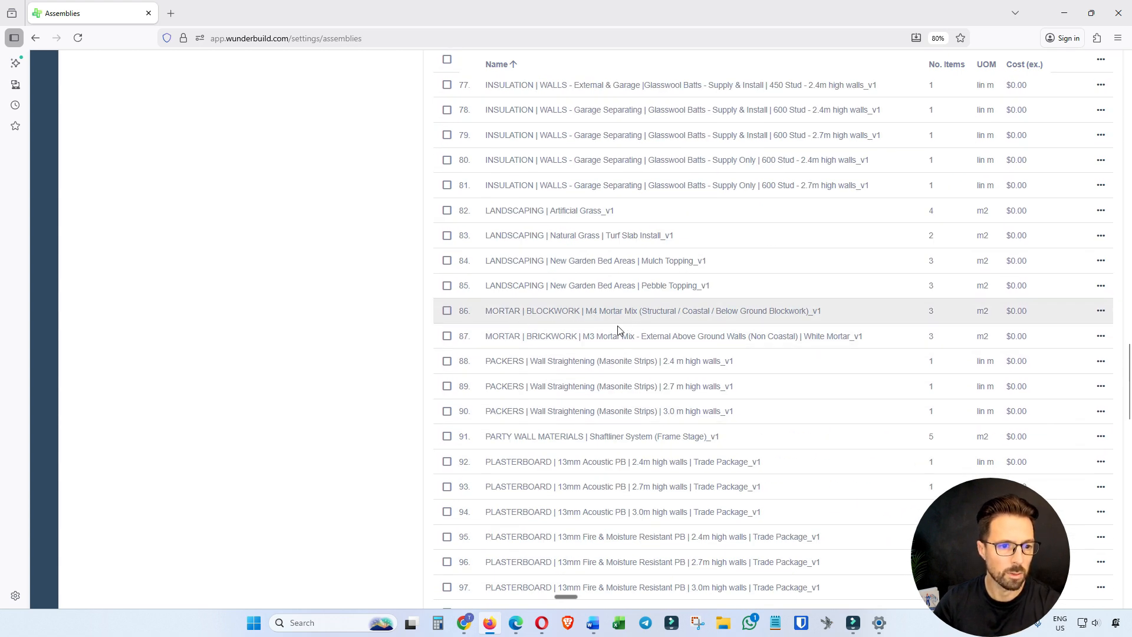
left_click(1100, 336)
left_click(1063, 361)
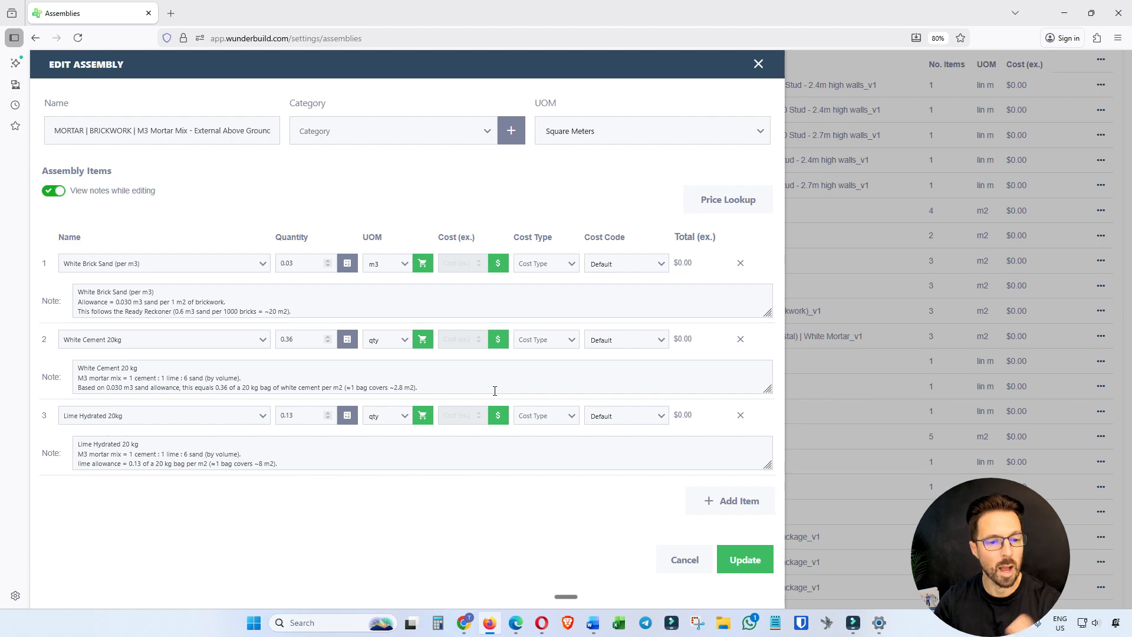
left_click(681, 559)
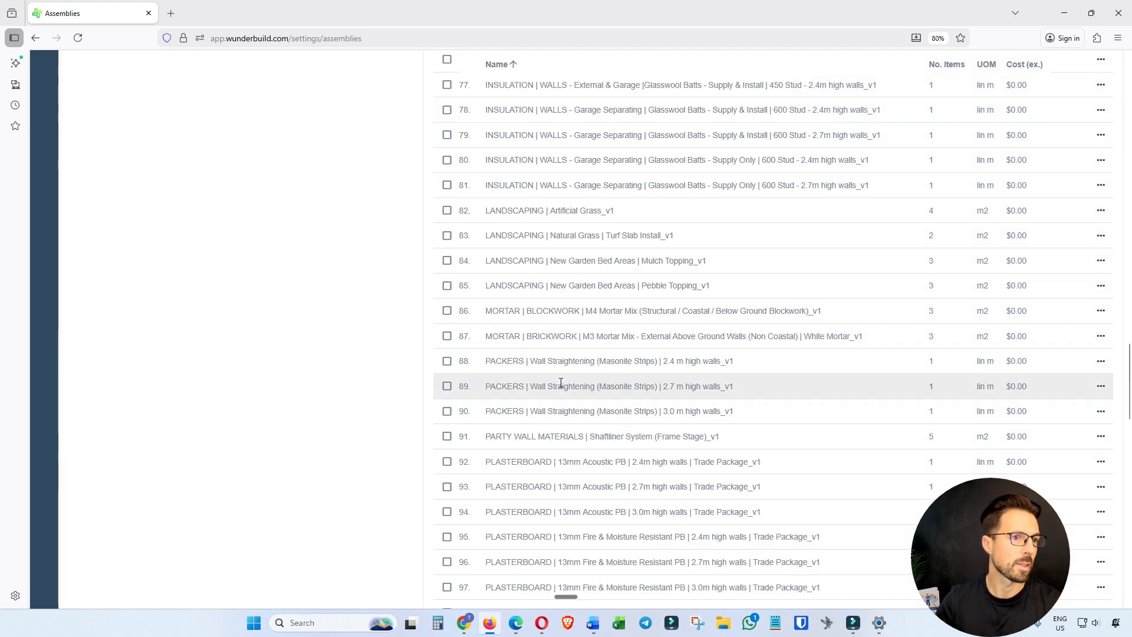
Return to Edge and view the Energy Rating and Crane Hire Labour categories of CONSYSTEMISE_MASTER Price List_v1.
left_click(516, 622)
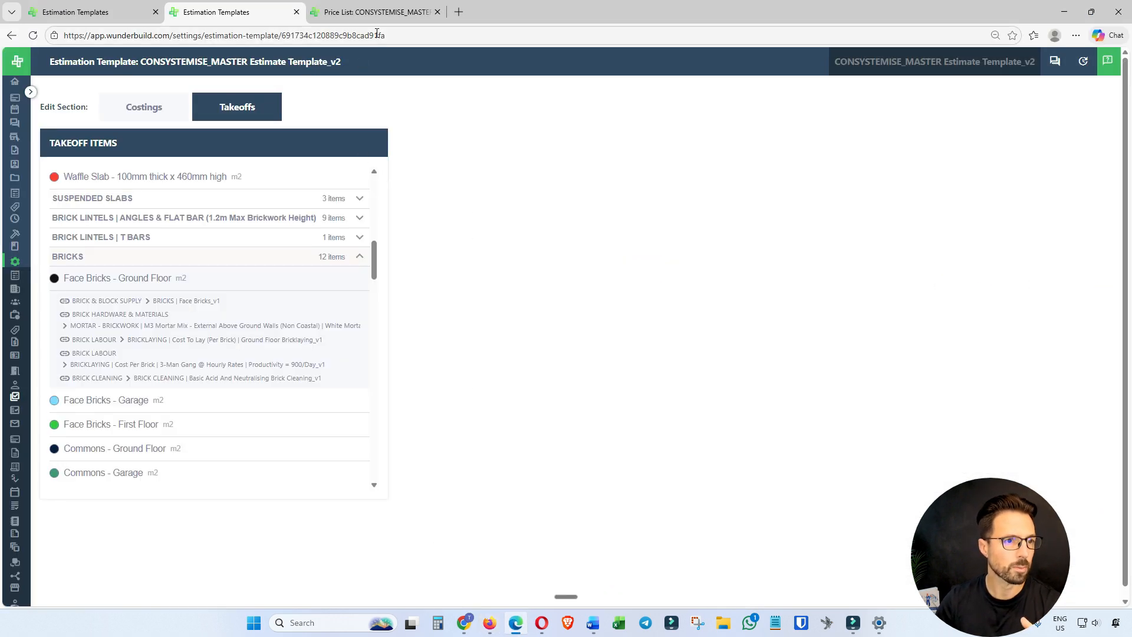
left_click(380, 13)
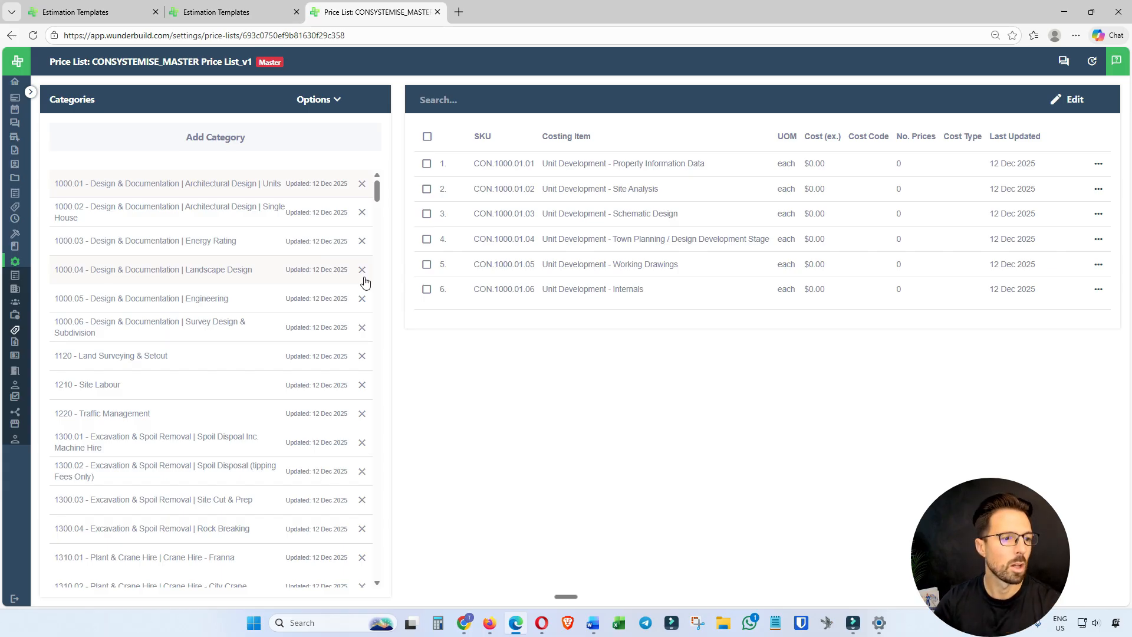
left_click(194, 248)
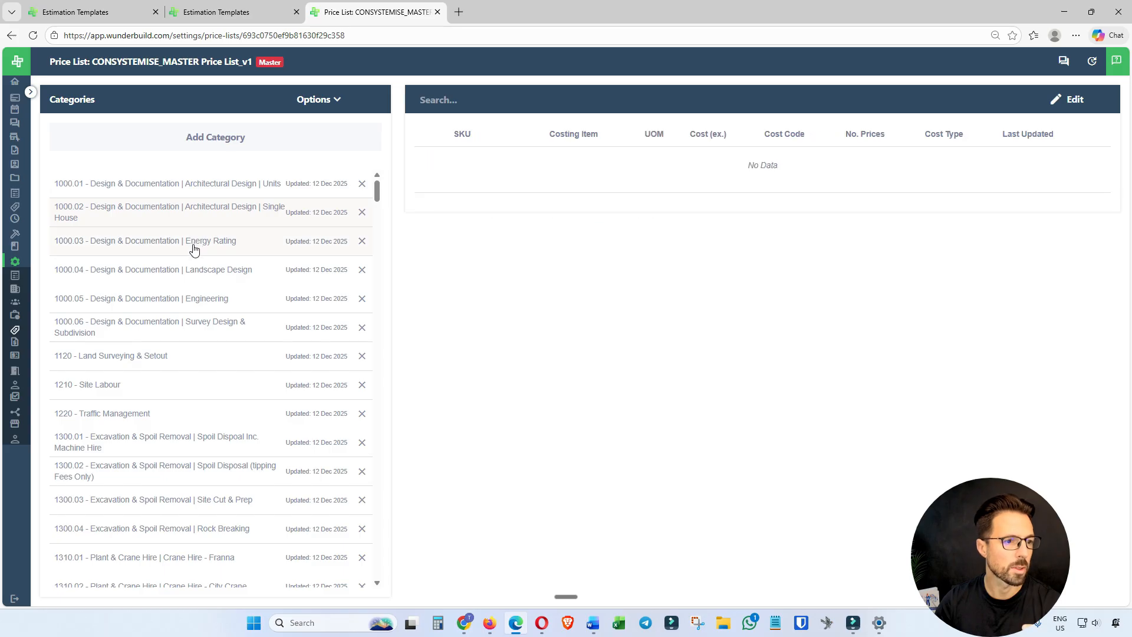
scroll(206, 330, "down", 1)
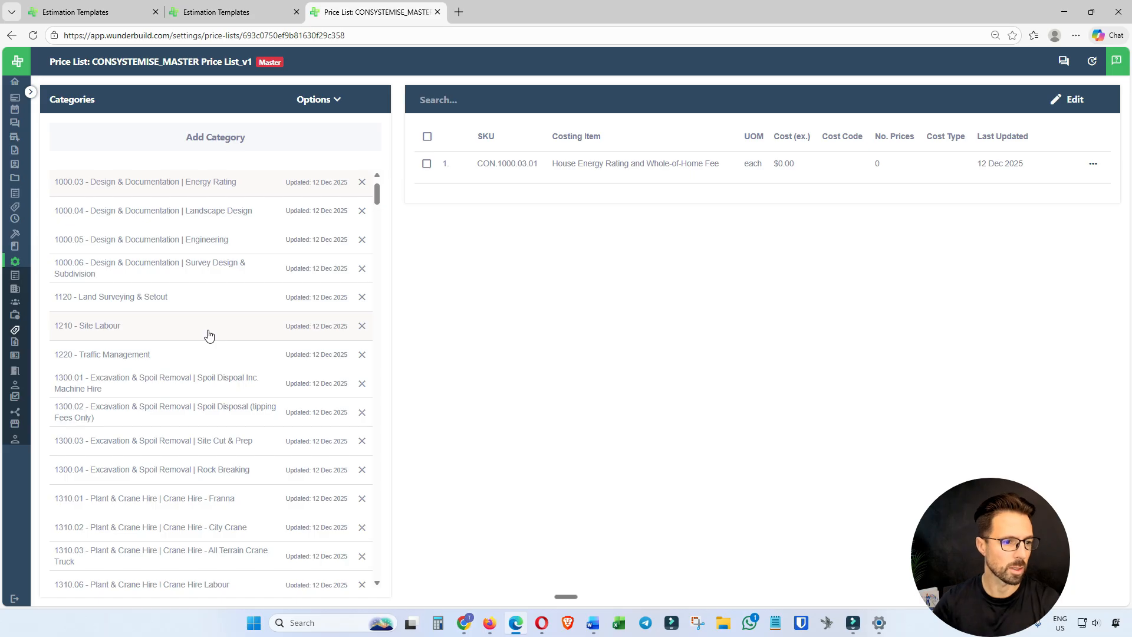
scroll(171, 436, "down", 2)
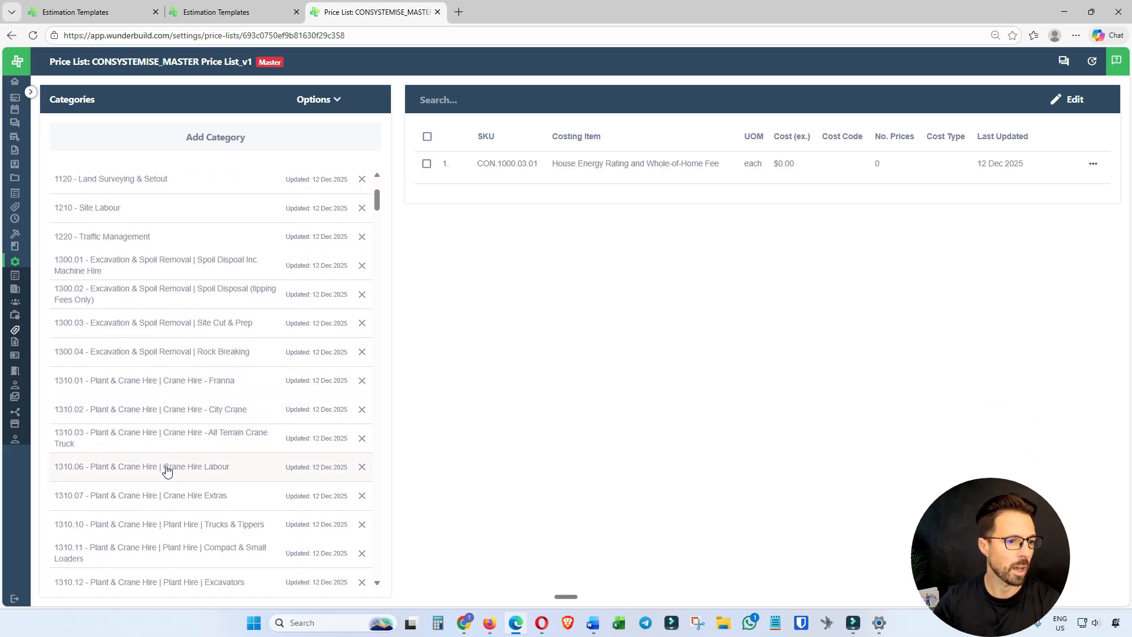
left_click(172, 469)
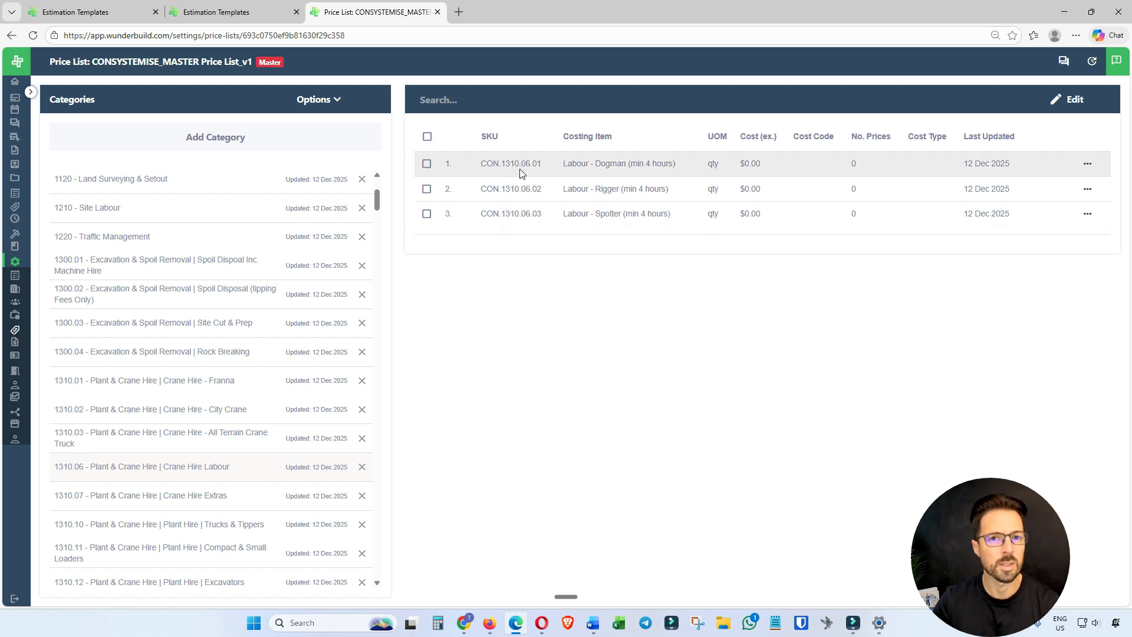
Browse the price list's categories, viewing the items in 2100.02 - Steel Lintels | Angle Galvanised and a Frame Materials | Timber category.
scroll(207, 324, "down", 4)
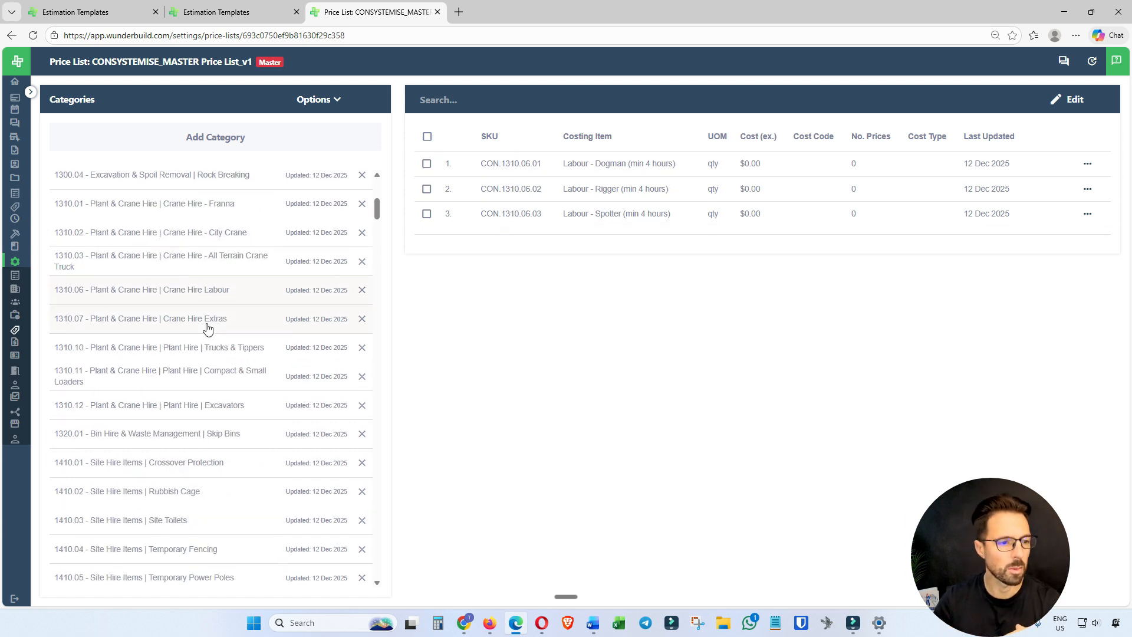
scroll(171, 462, "down", 2)
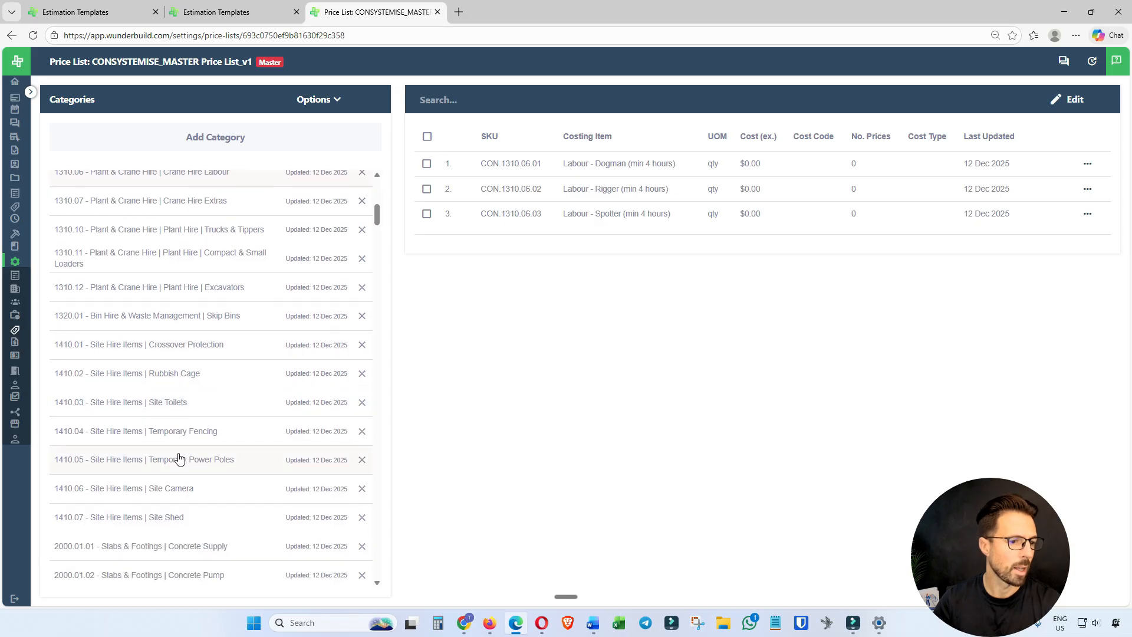
scroll(178, 458, "down", 1)
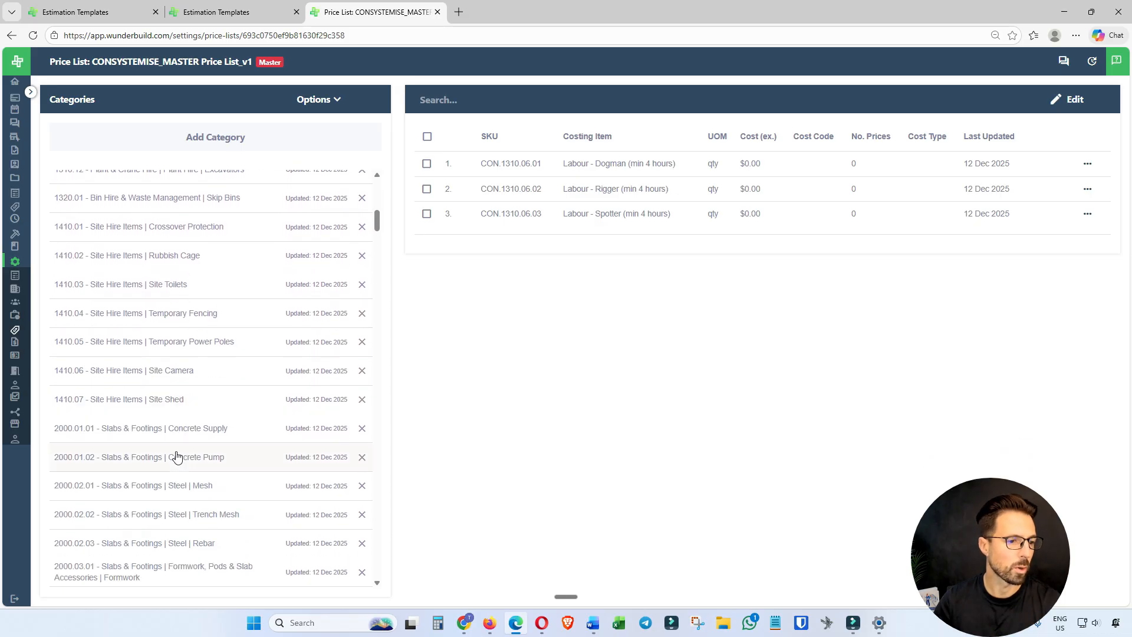
scroll(169, 465, "down", 1)
scroll(168, 465, "down", 5)
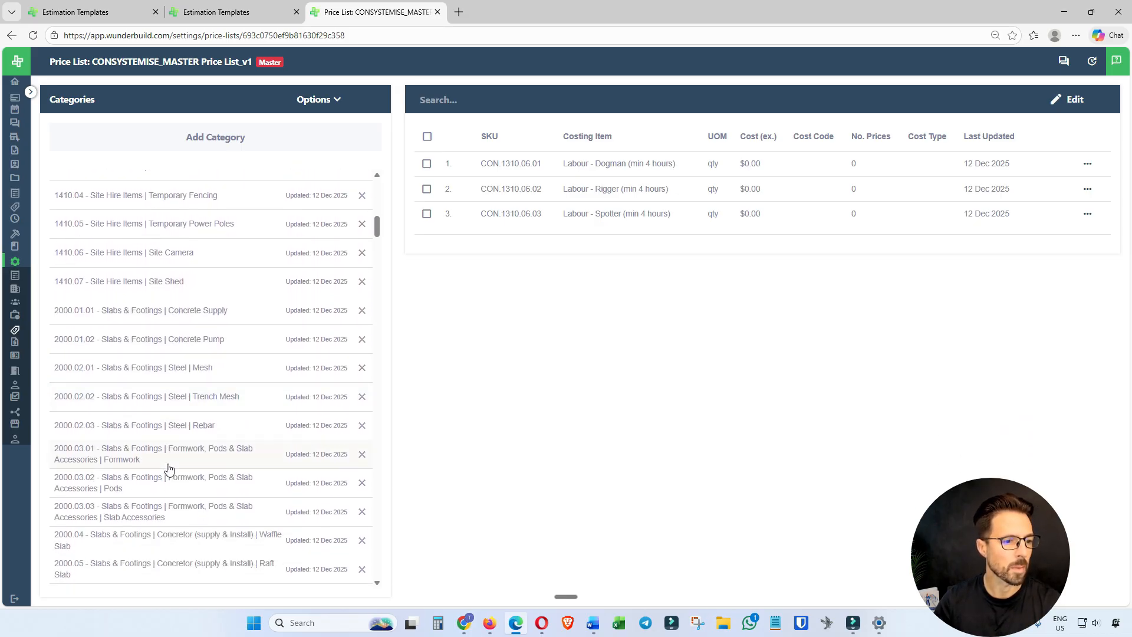
scroll(159, 449, "down", 2)
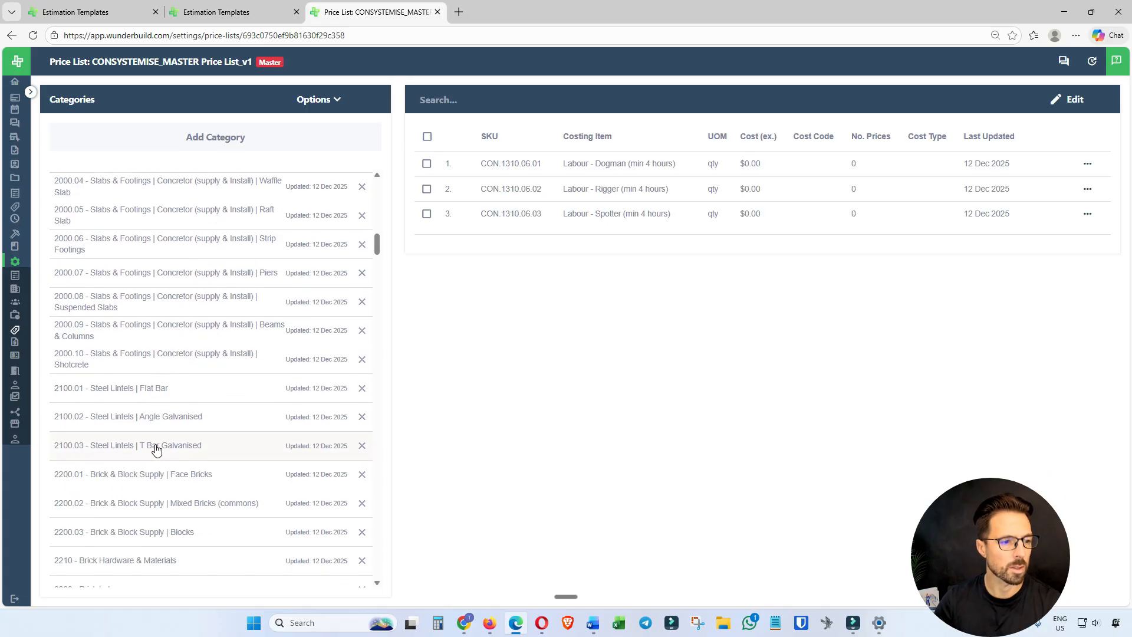
left_click(280, 407)
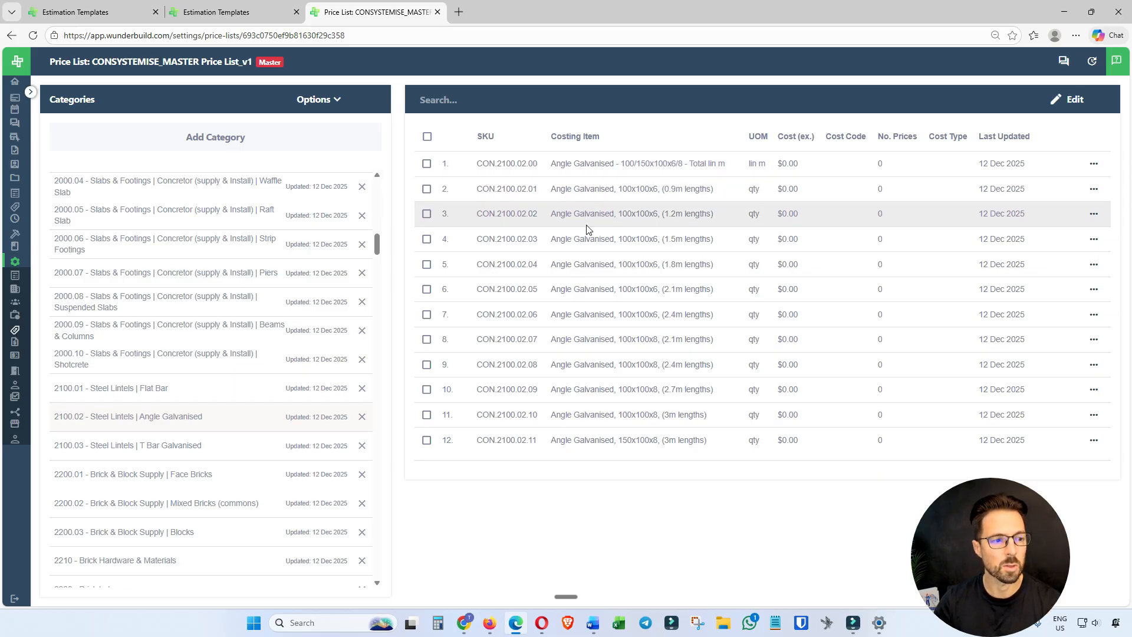
scroll(321, 295, "down", 6)
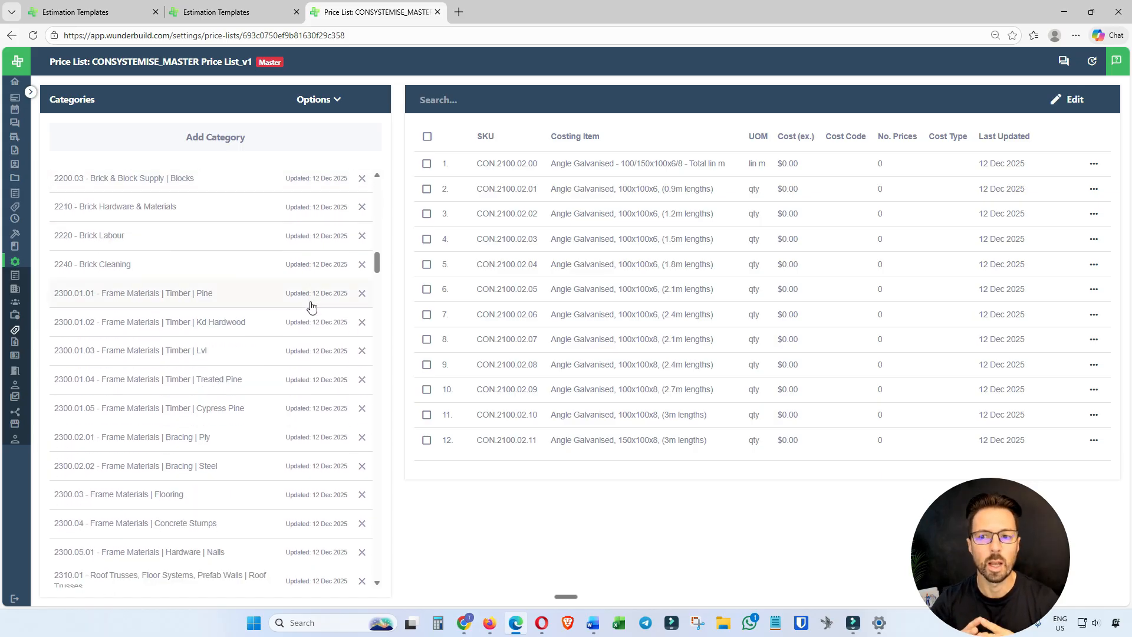
left_click(194, 303)
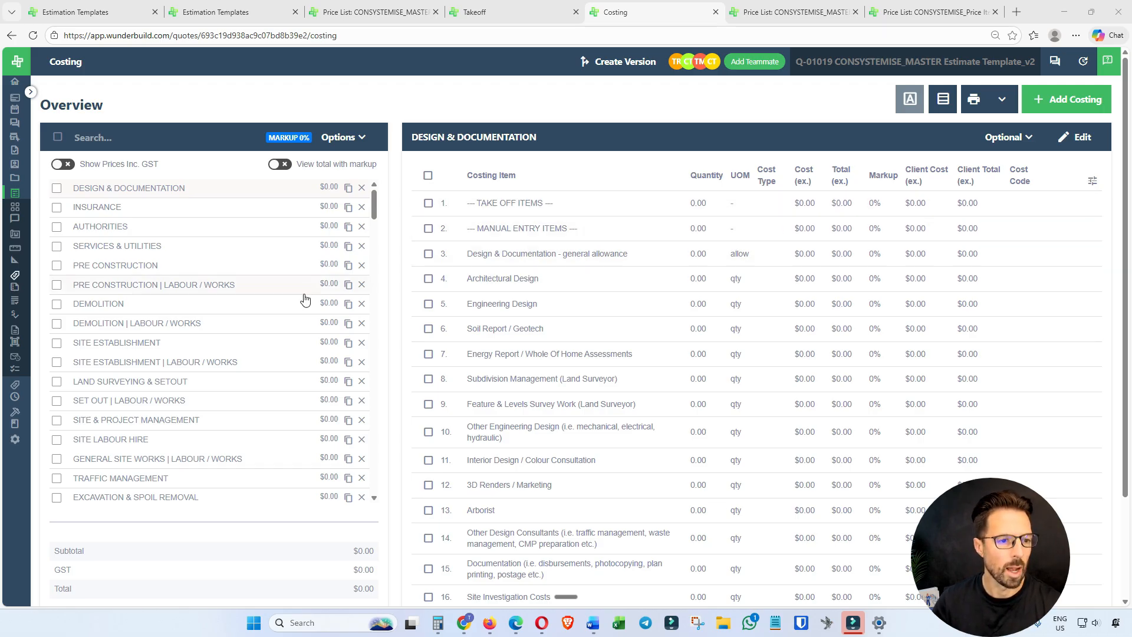
Look through the cost categories on the Costing page of CONSYSTEMISE_MASTER Estimate Template_v2 and compare them with the Takeoff page's groups.
scroll(348, 323, "down", 1)
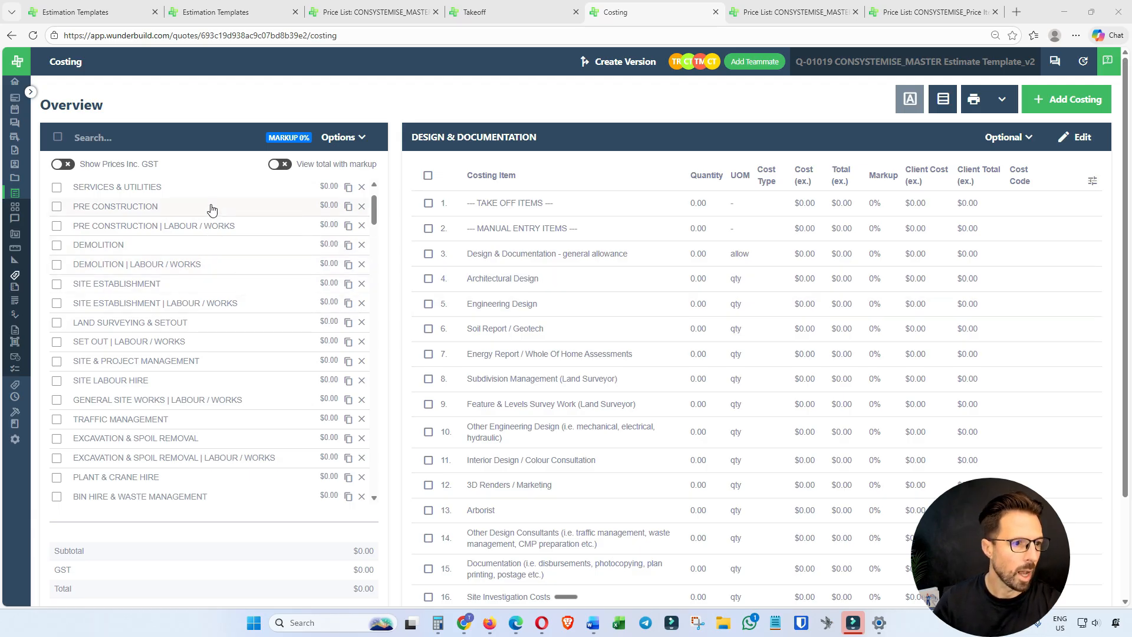
scroll(210, 212, "down", 2)
scroll(208, 289, "down", 2)
scroll(208, 289, "down", 3)
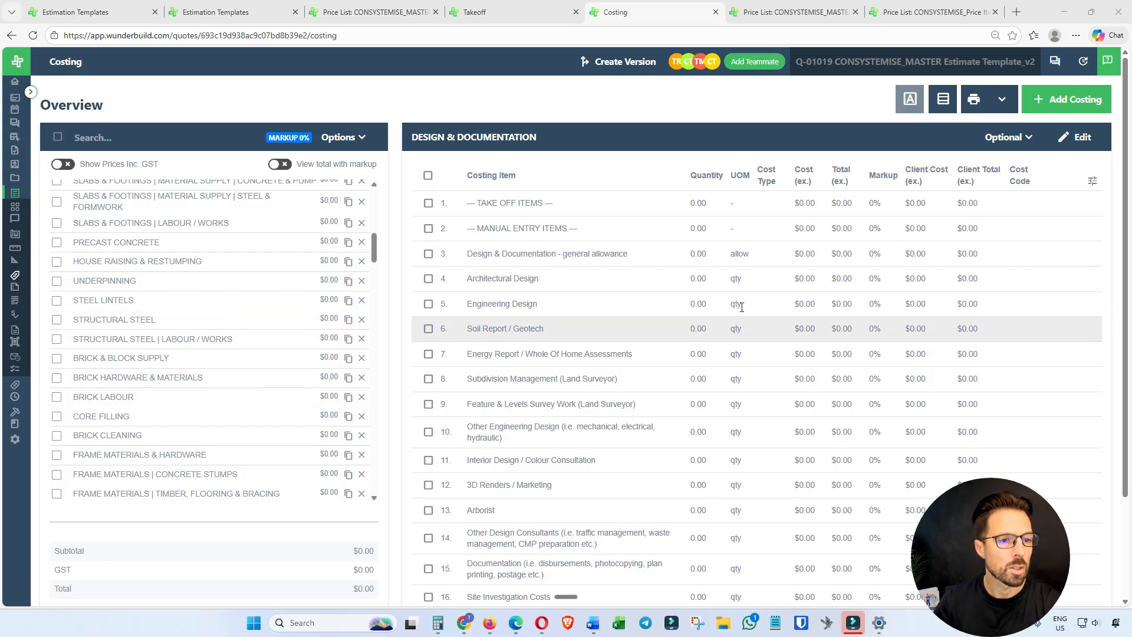
scroll(272, 241, "up", 5)
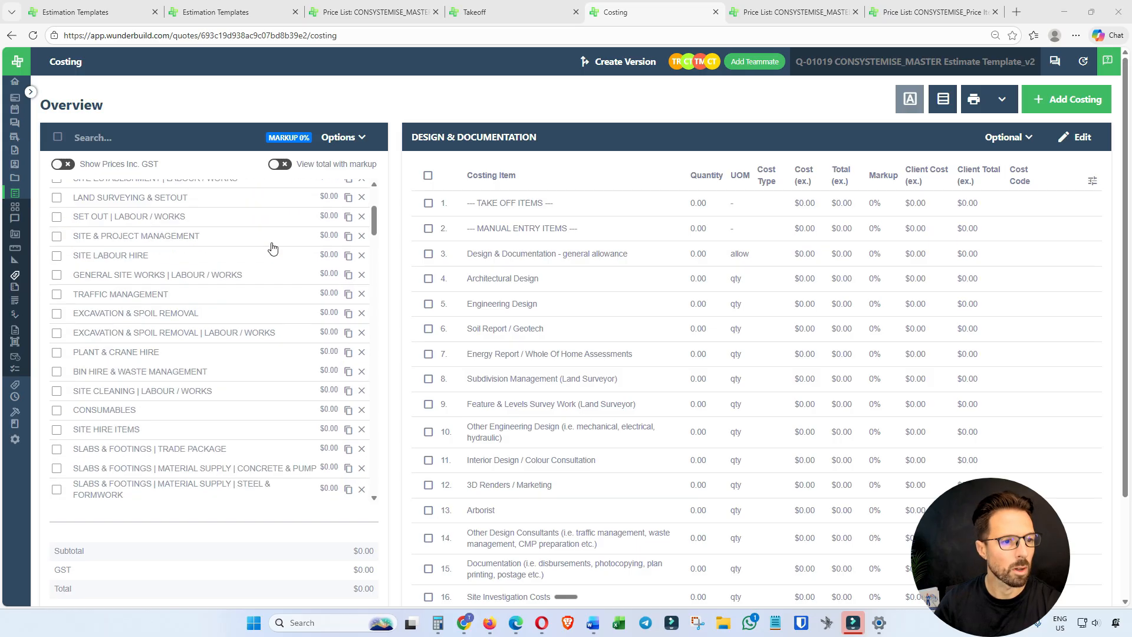
scroll(273, 248, "up", 1)
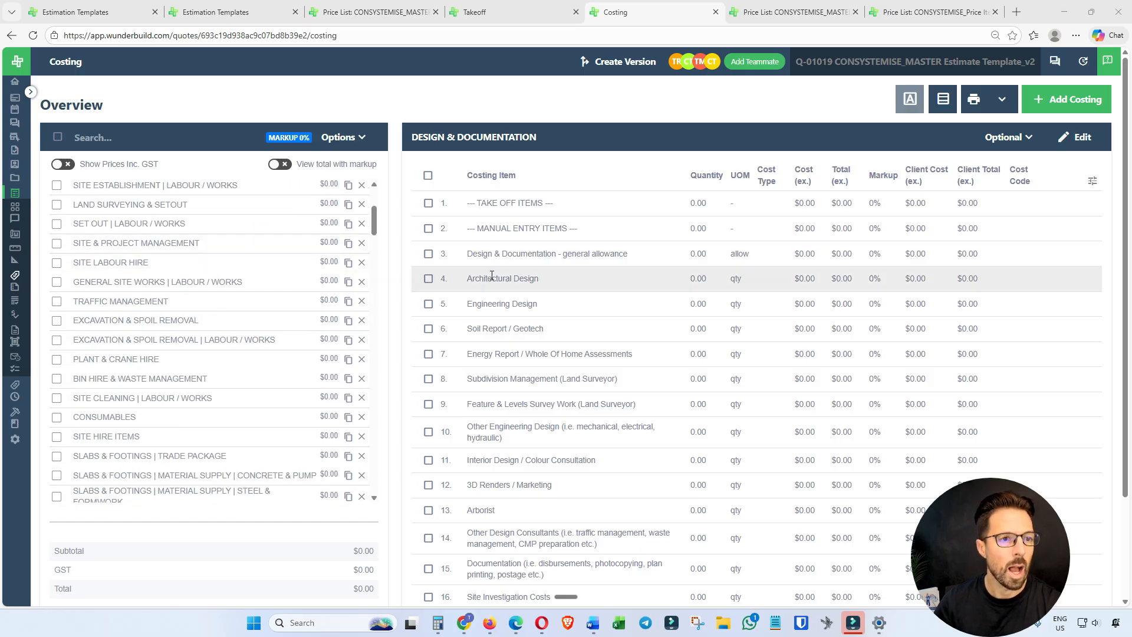
left_click(498, 14)
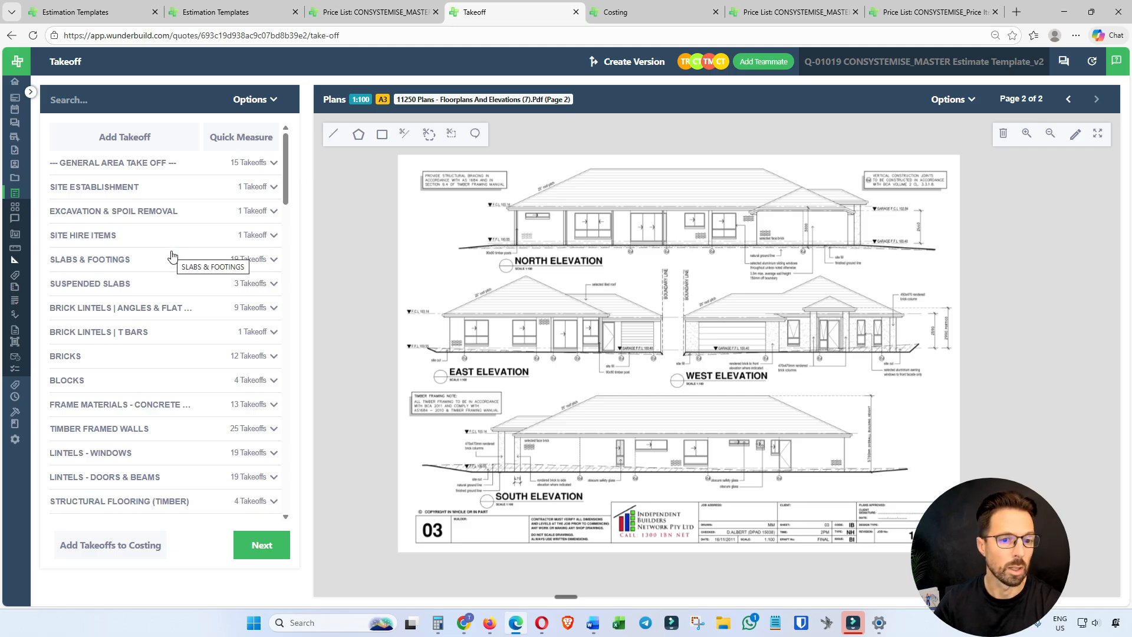
left_click(646, 14)
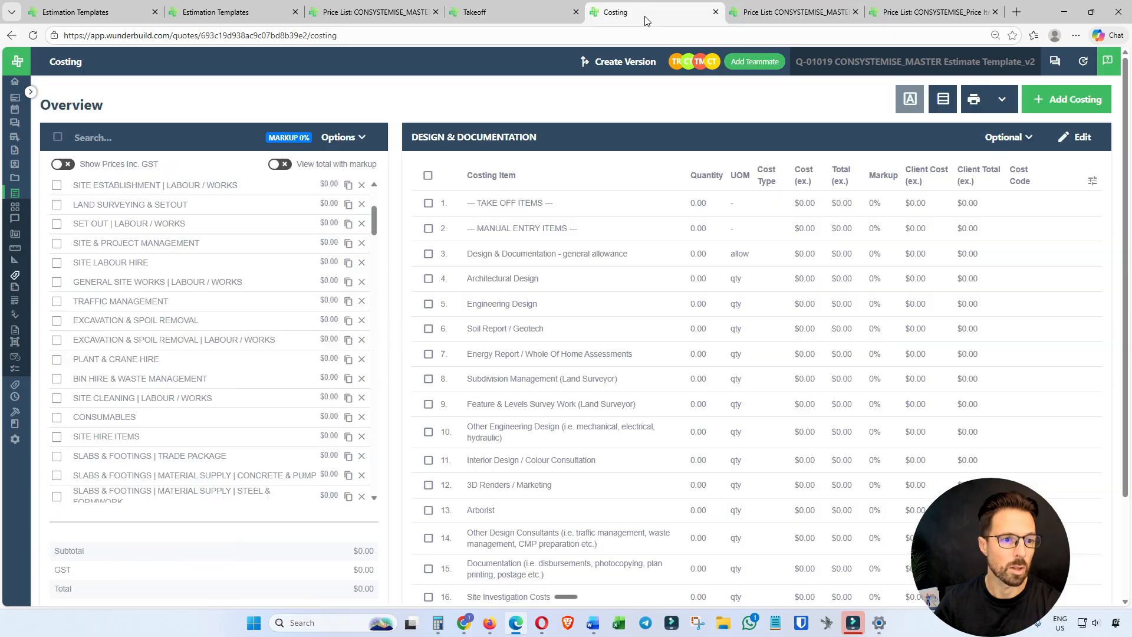
Measure the face brick garage wall on the north elevation as a rectangle of about 17.38 m2 under the Face Bricks - Ground Floor takeoff.
left_click(510, 13)
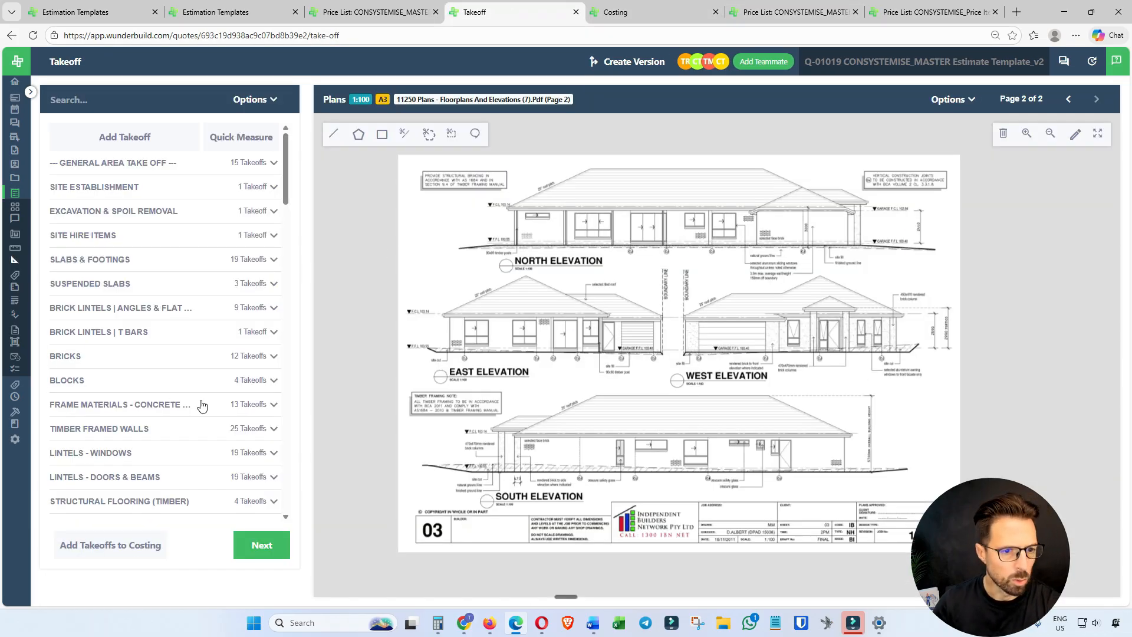
left_click(104, 367)
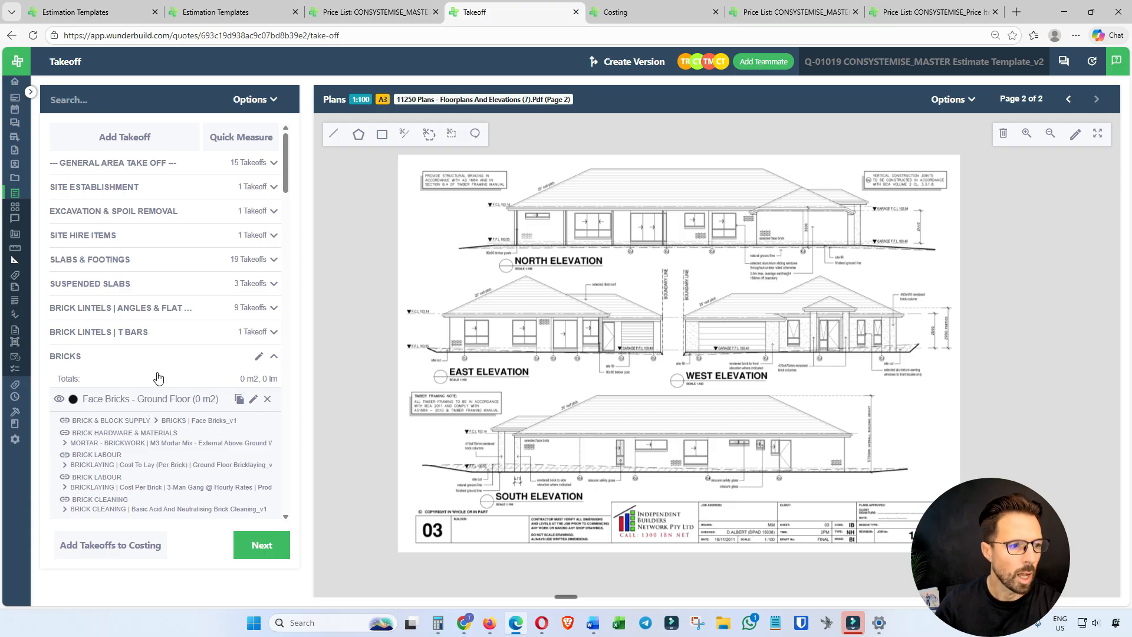
left_click(122, 400)
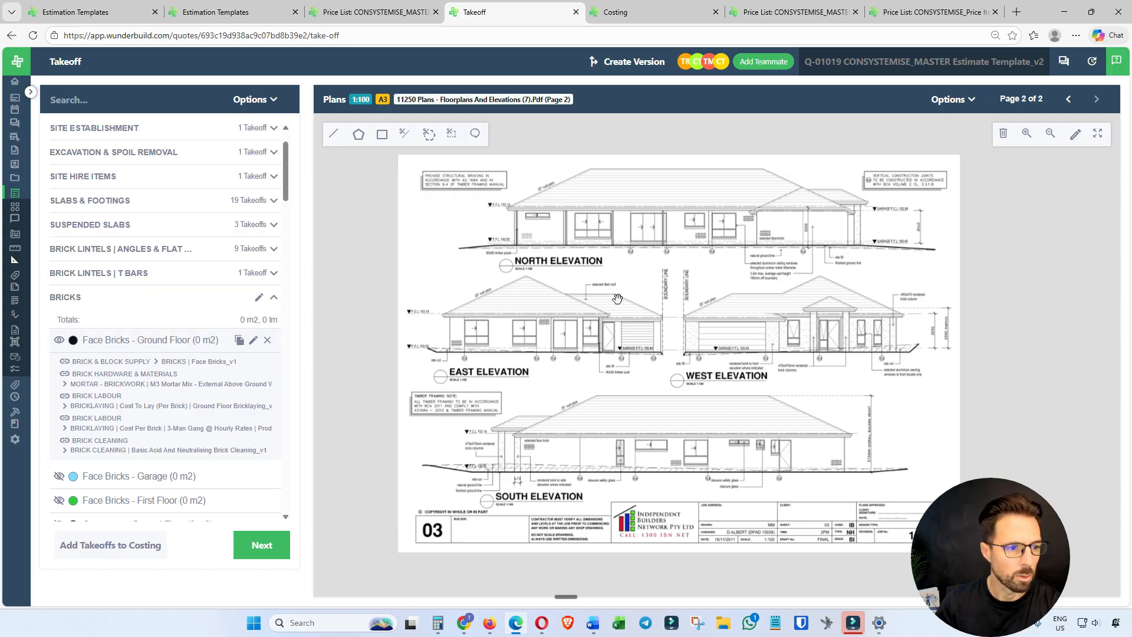
scroll(790, 326, "up", 2)
scroll(786, 326, "up", 1)
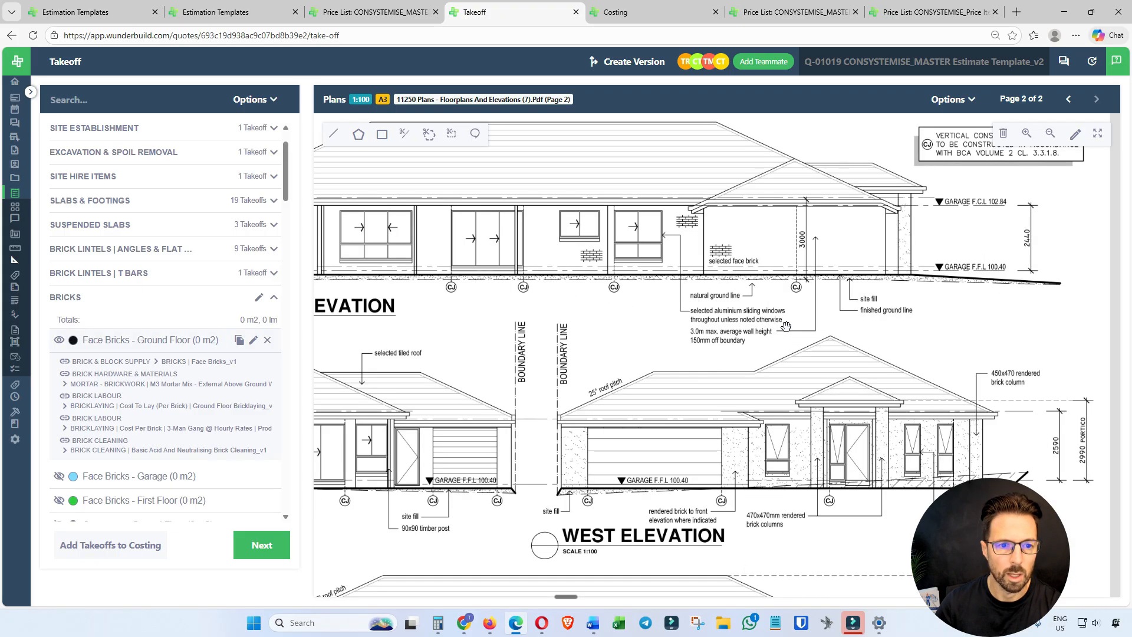
scroll(793, 330, "up", 3)
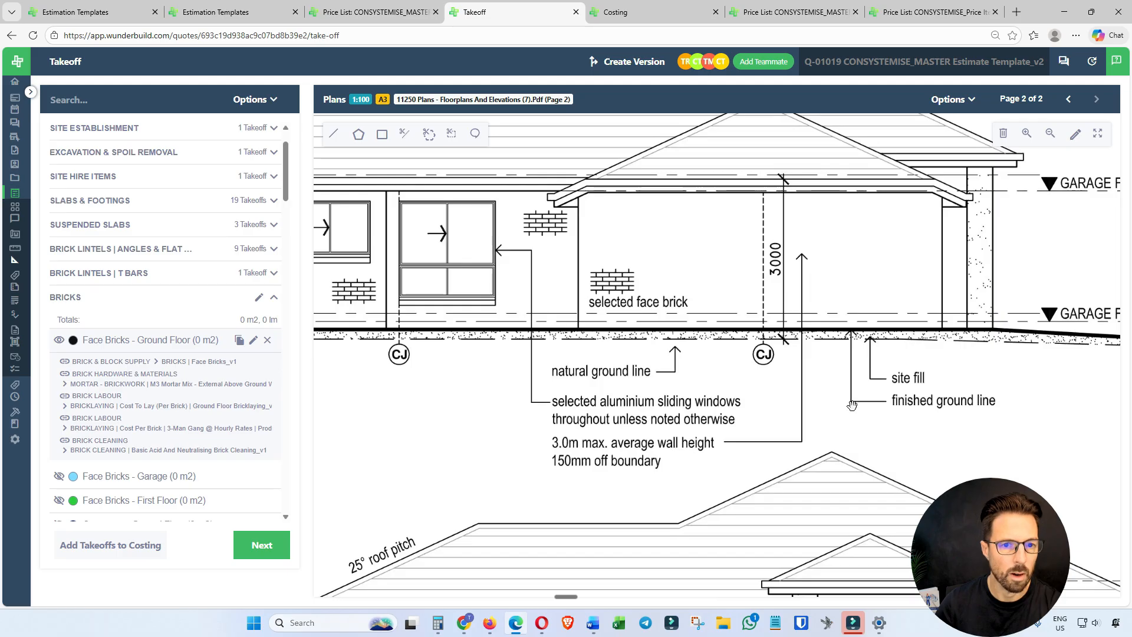
left_click(382, 134)
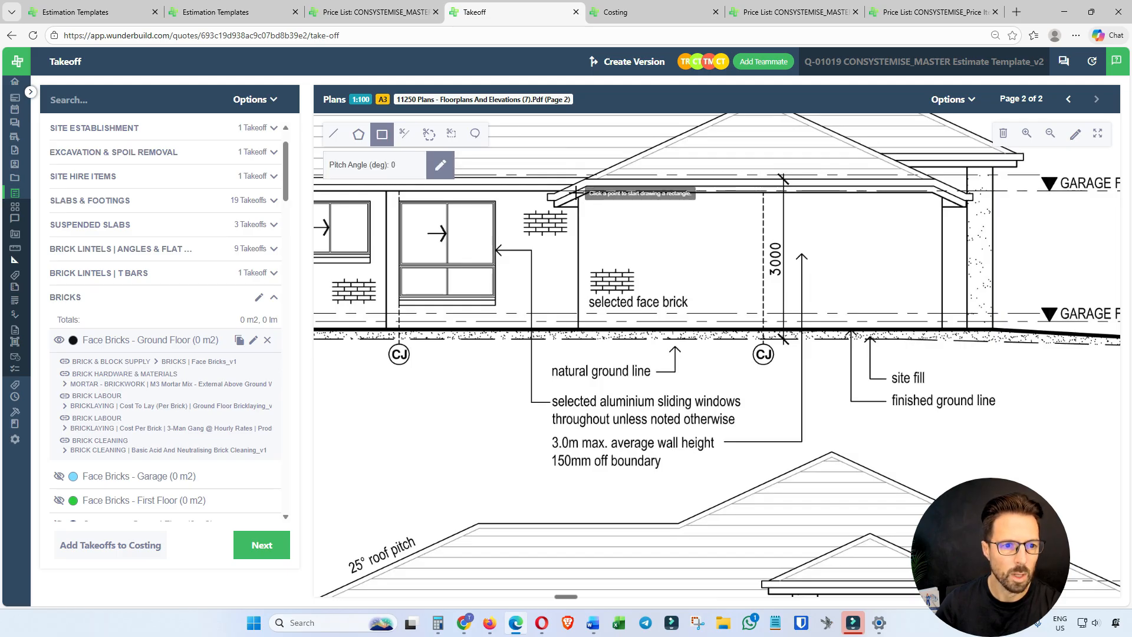
mouse_move(578, 190)
left_mouse_down()
mouse_move(761, 302)
mouse_move(942, 323)
mouse_move(943, 333)
left_mouse_up()
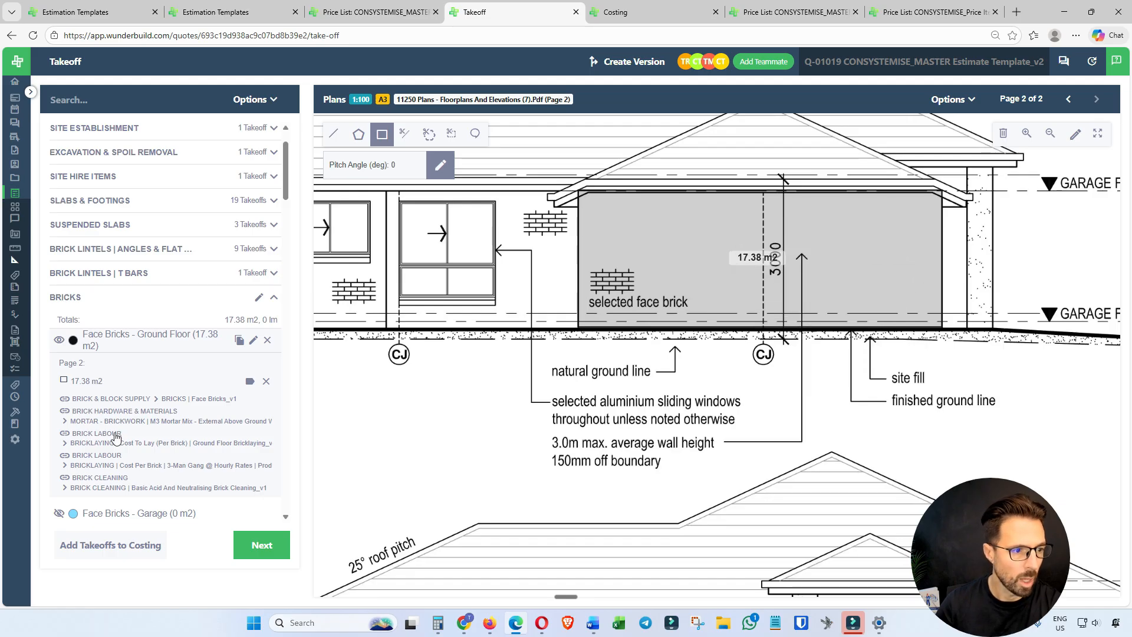
scroll(150, 371, "down", 1)
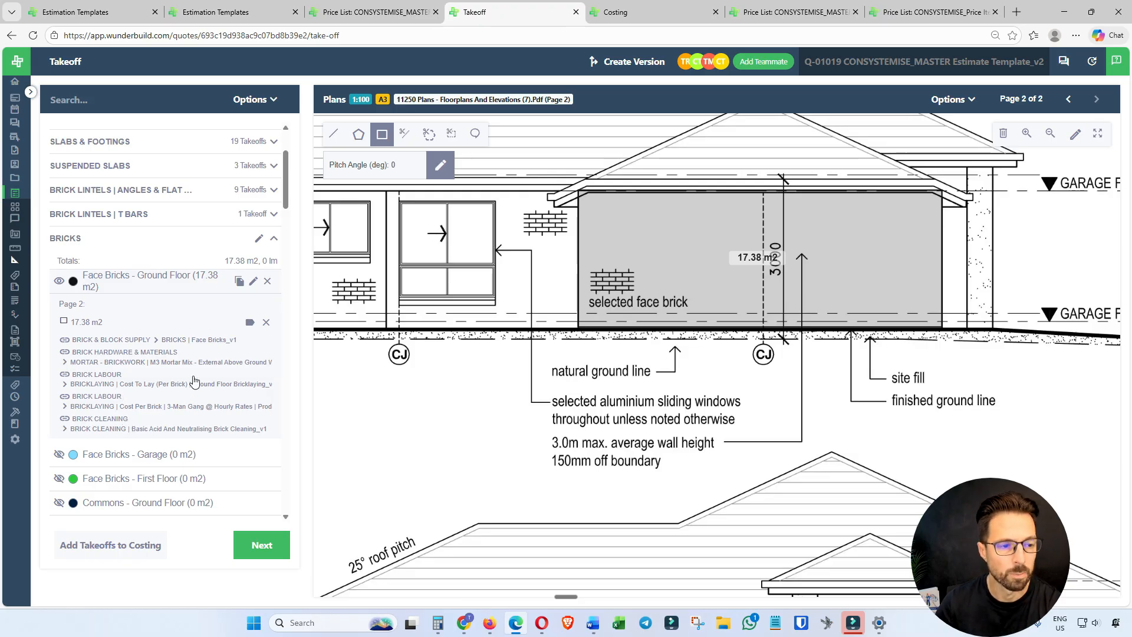
Check the Brick & Block Supply category on the Costing page and reload the page to refresh its quantities.
left_click(637, 13)
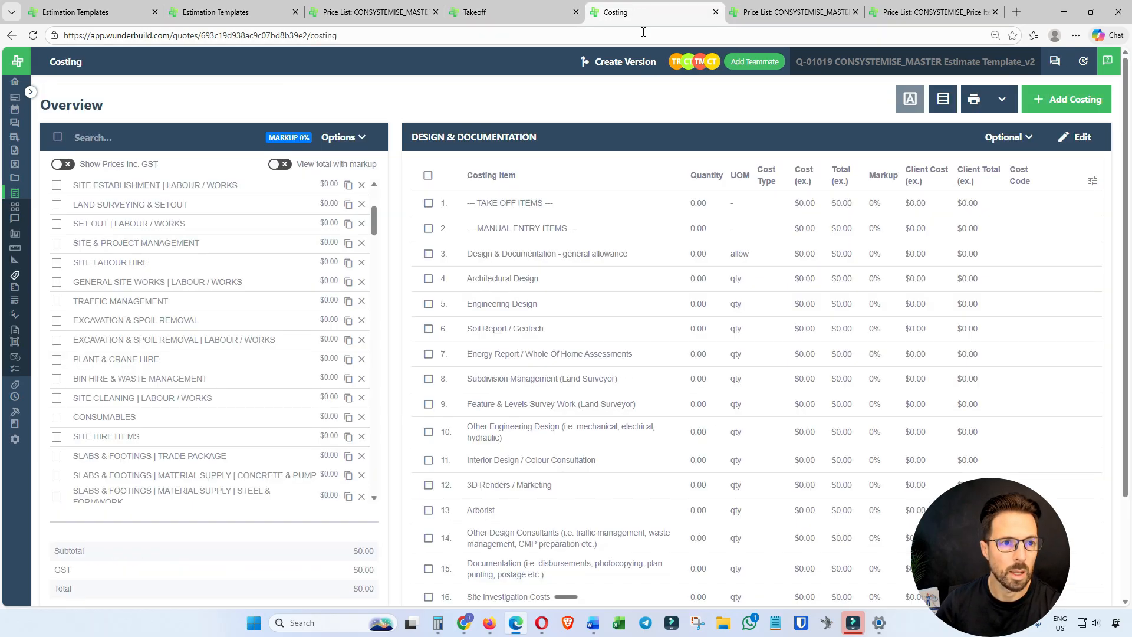
scroll(248, 338, "down", 2)
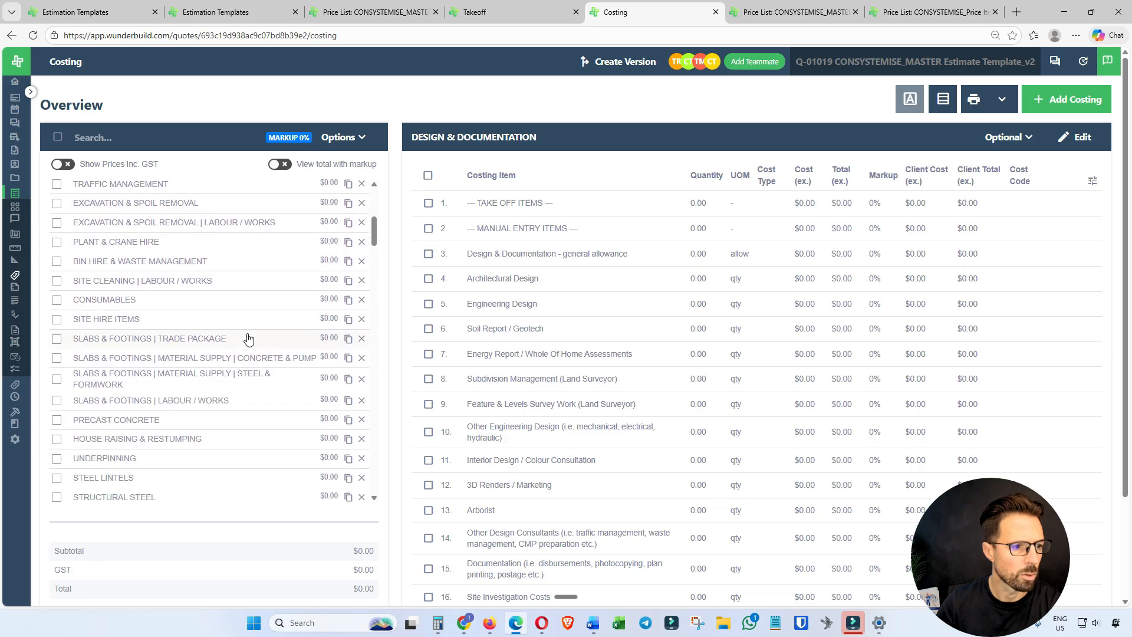
scroll(250, 336, "up", 3)
scroll(235, 339, "down", 7)
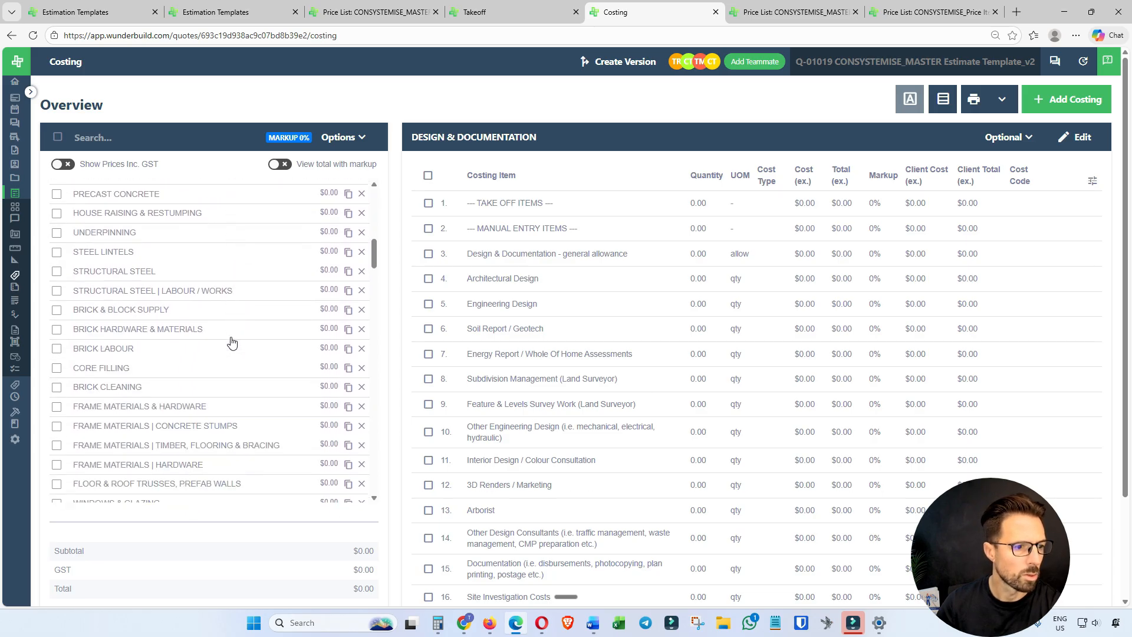
scroll(231, 342, "down", 1)
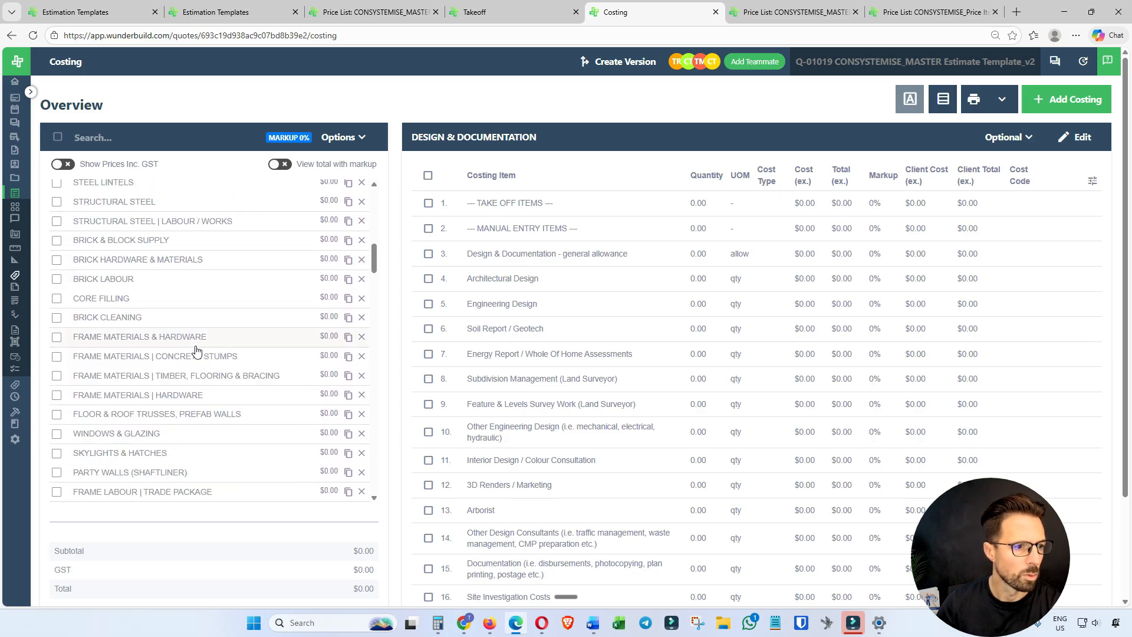
left_click(140, 238)
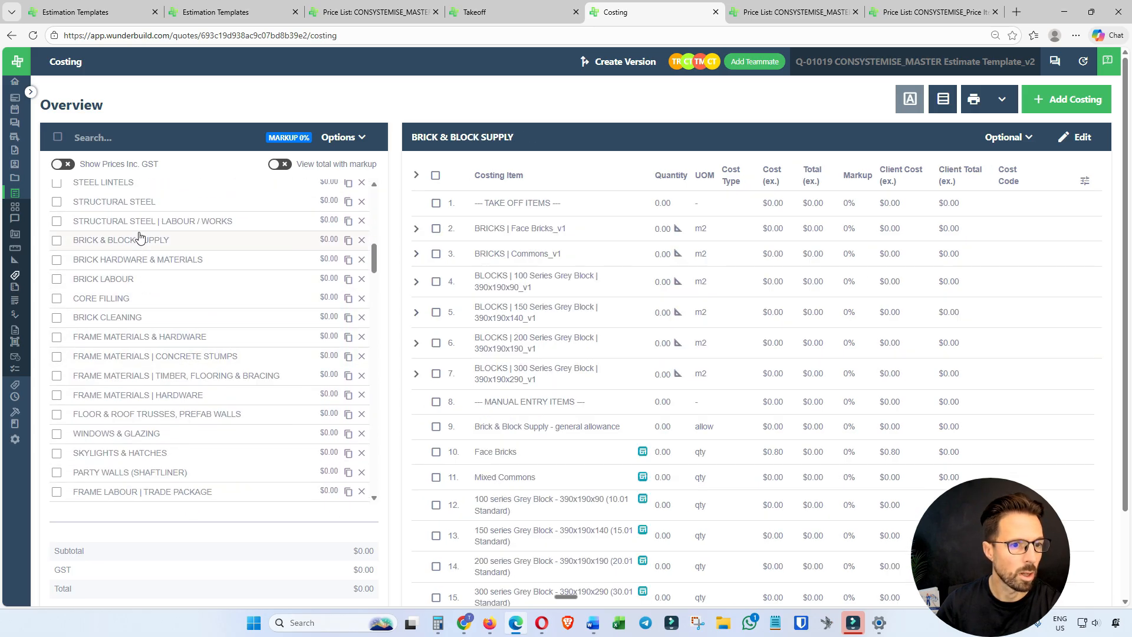
left_click(33, 36)
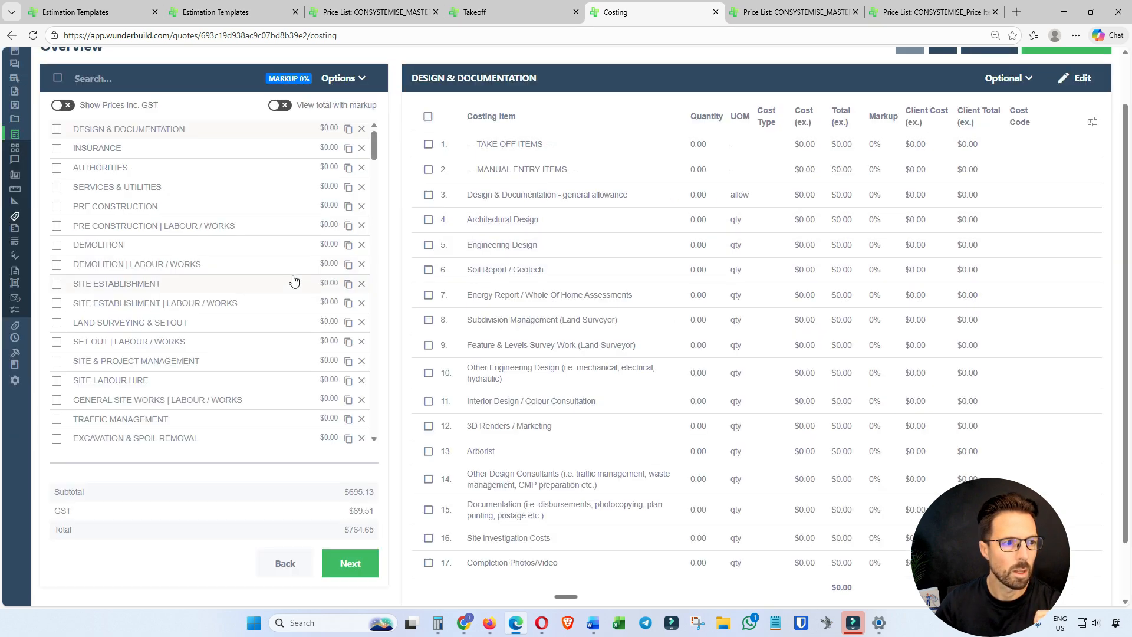
Reopen the Brick & Block Supply category and expand BRICKS | Face Bricks_v1 to examine its quantity and cost breakdown.
scroll(215, 298, "down", 10)
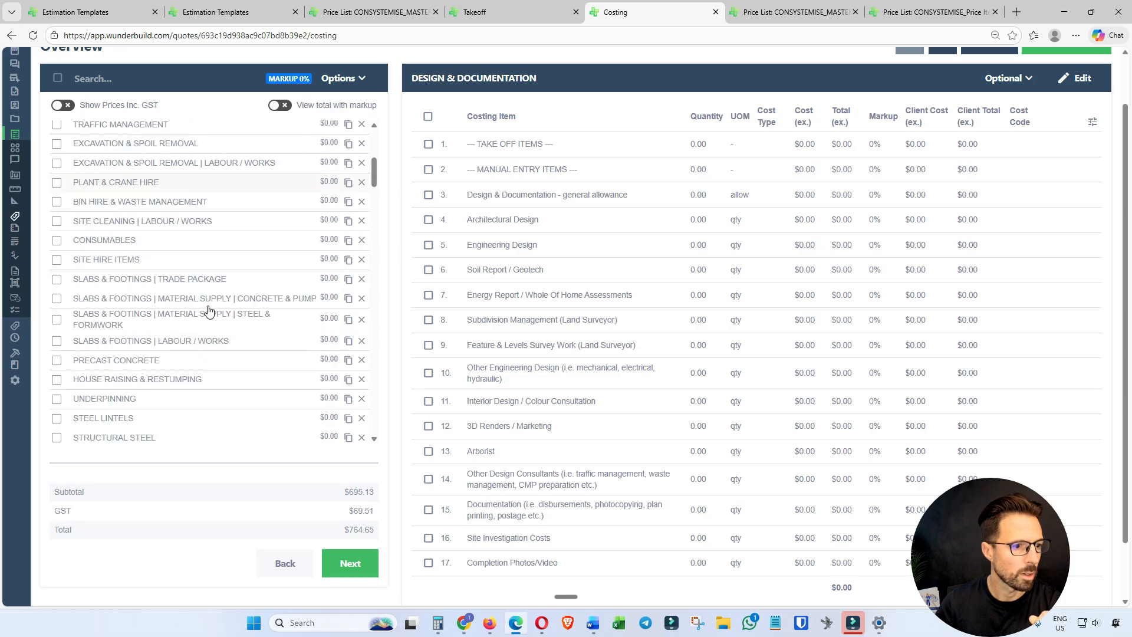
scroll(208, 313, "down", 1)
left_click(128, 242)
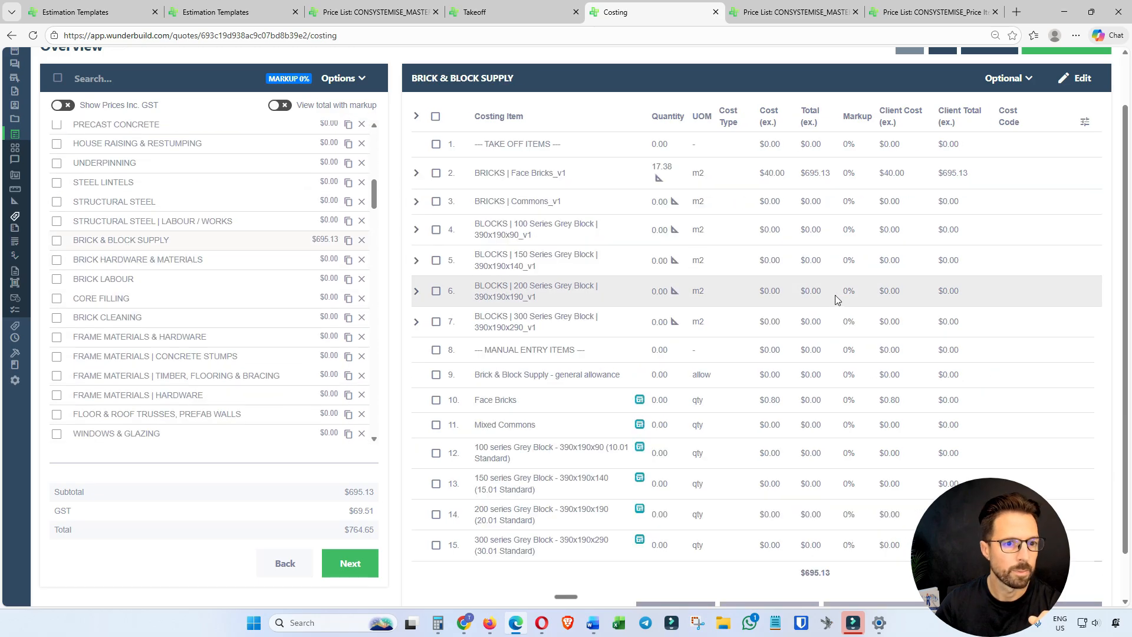
mouse_move(662, 170)
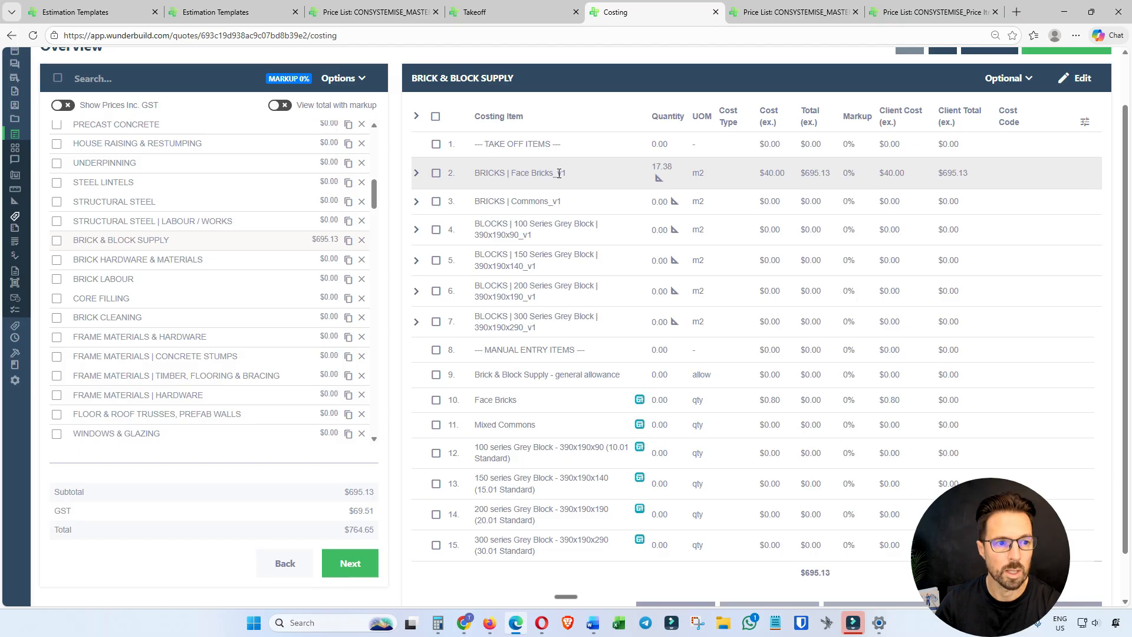
left_click(417, 176)
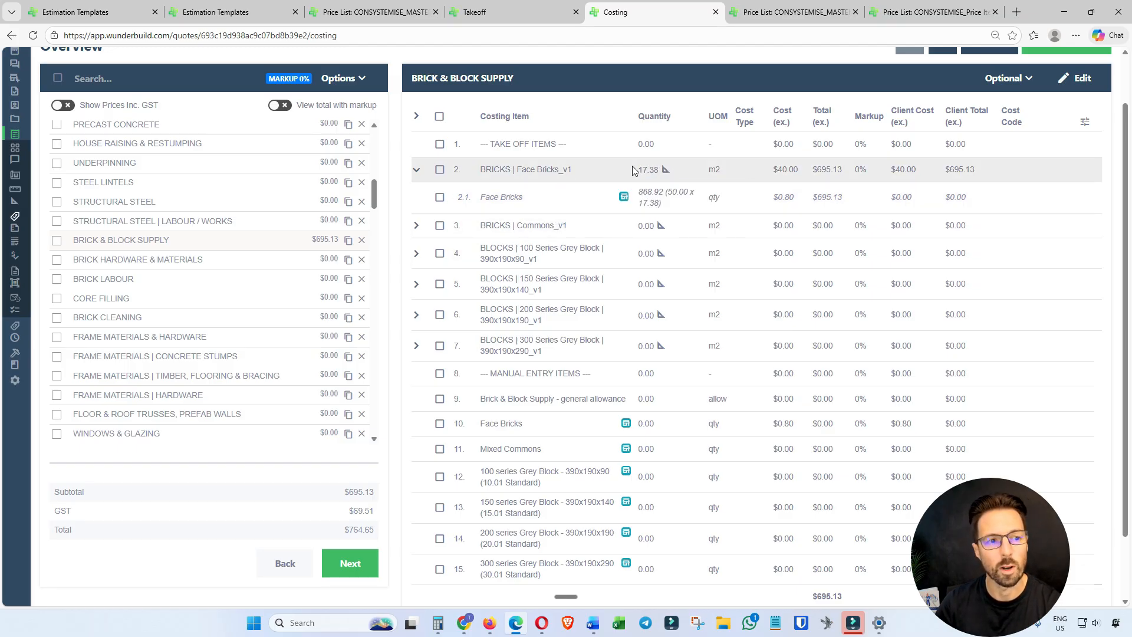
Check the brick measurement on the Takeoff page, and examine the M3 Mortar Mix quantity under Brick Hardware & Materials in the costing.
left_click(554, 11)
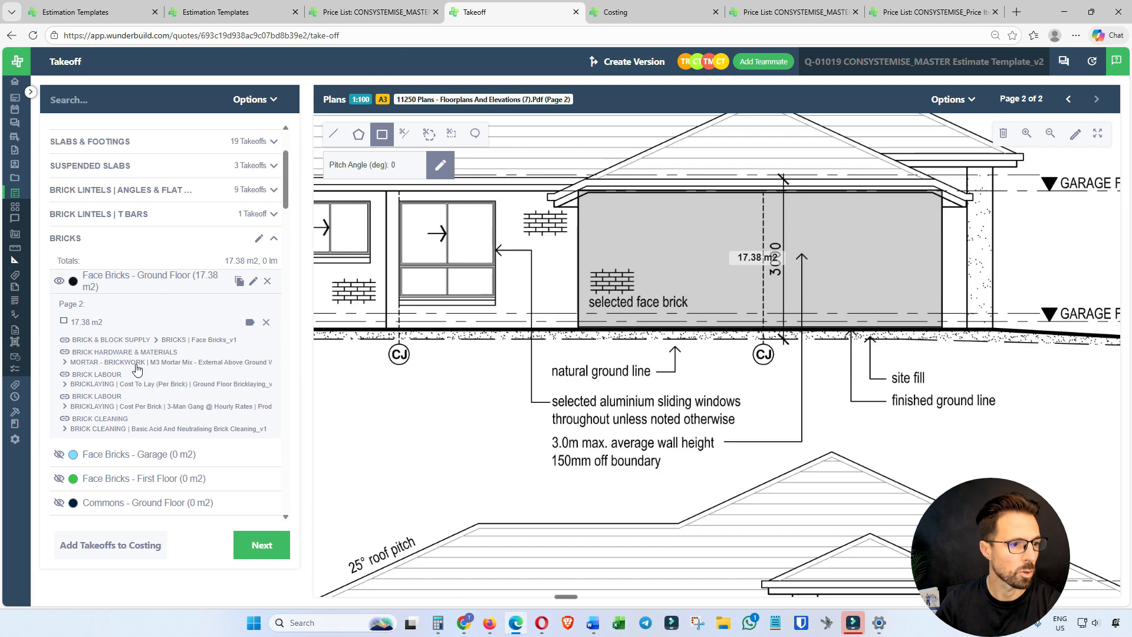
left_click(629, 14)
left_click(183, 266)
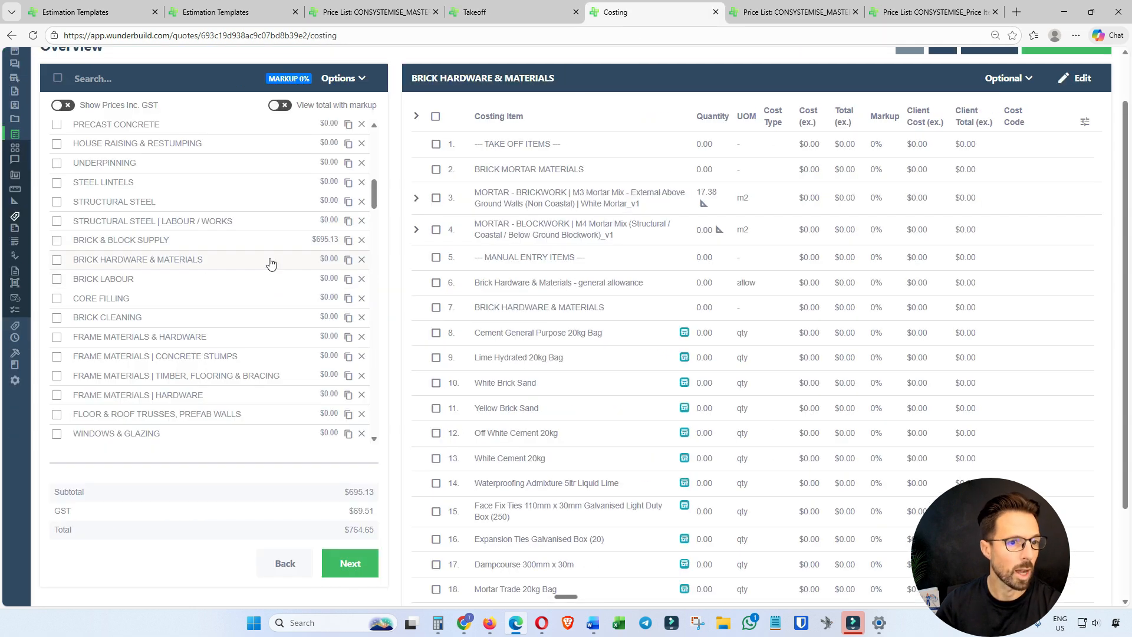
mouse_move(717, 195)
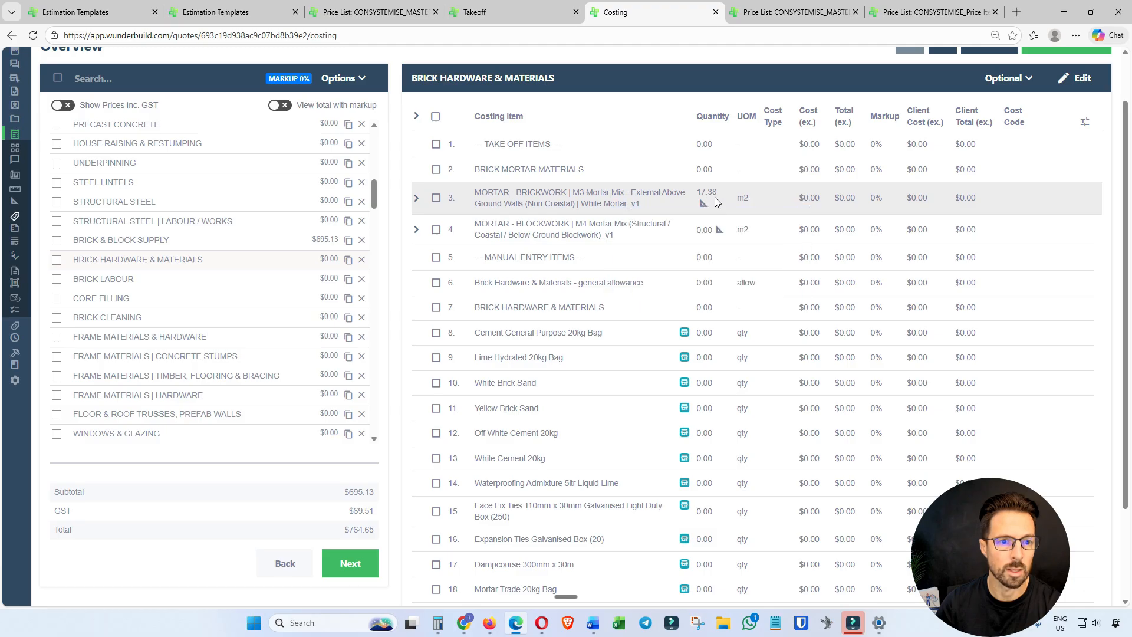
Examine the material breakdown of the M3 Mortar Mix brickwork costing item, and browse the Assemblies list for the matching mortar assembly.
left_click(416, 198)
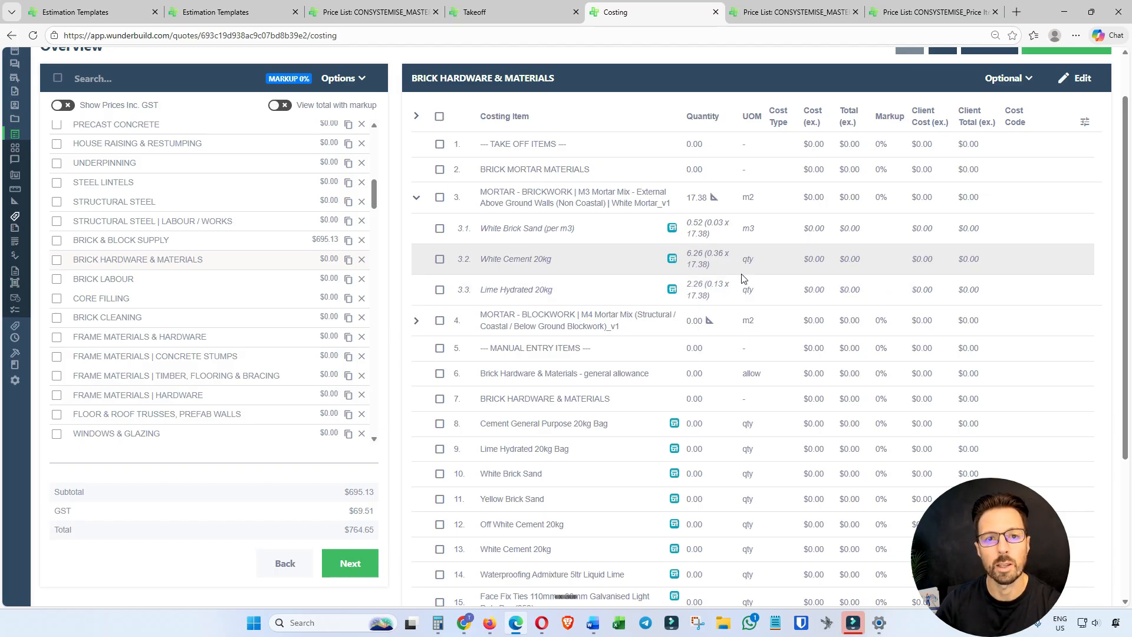
left_click(489, 624)
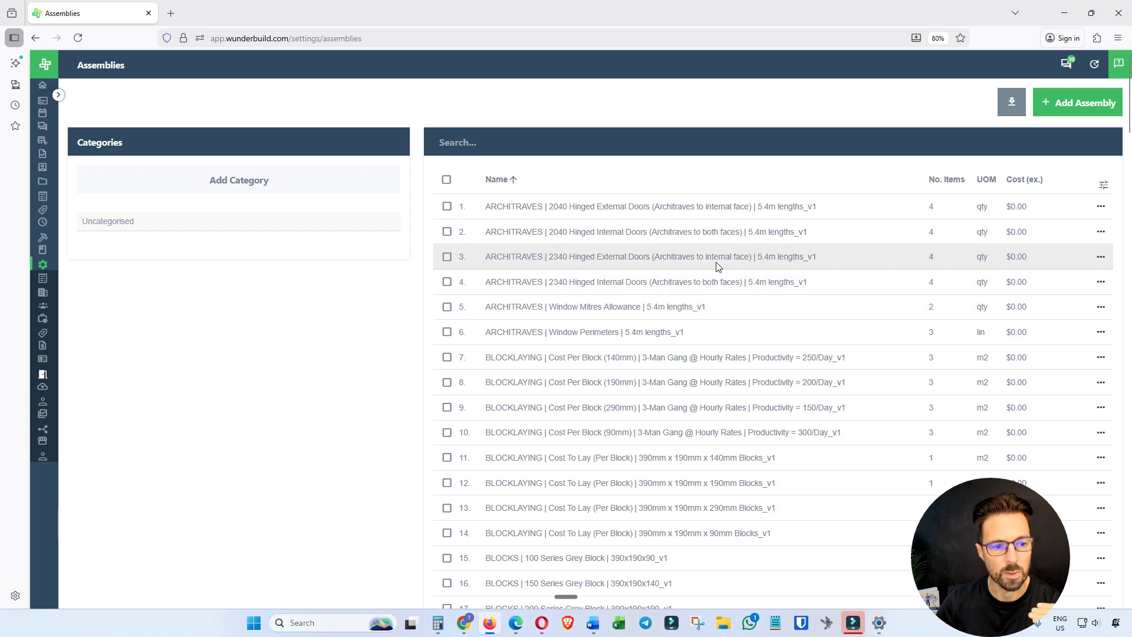
scroll(717, 263, "down", 3)
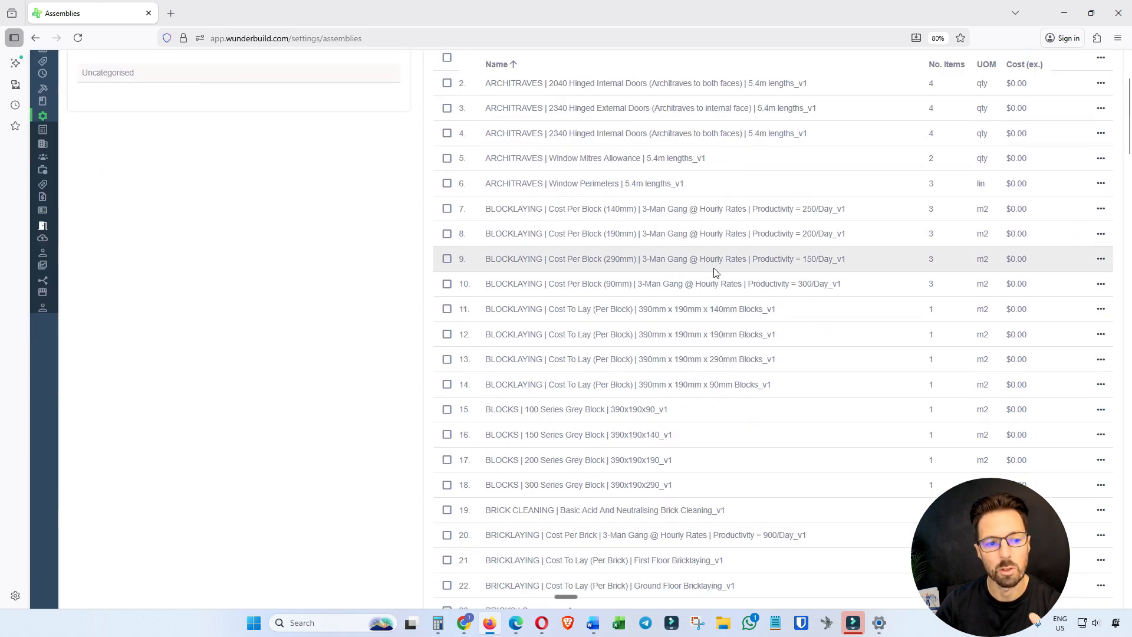
scroll(712, 290, "down", 2)
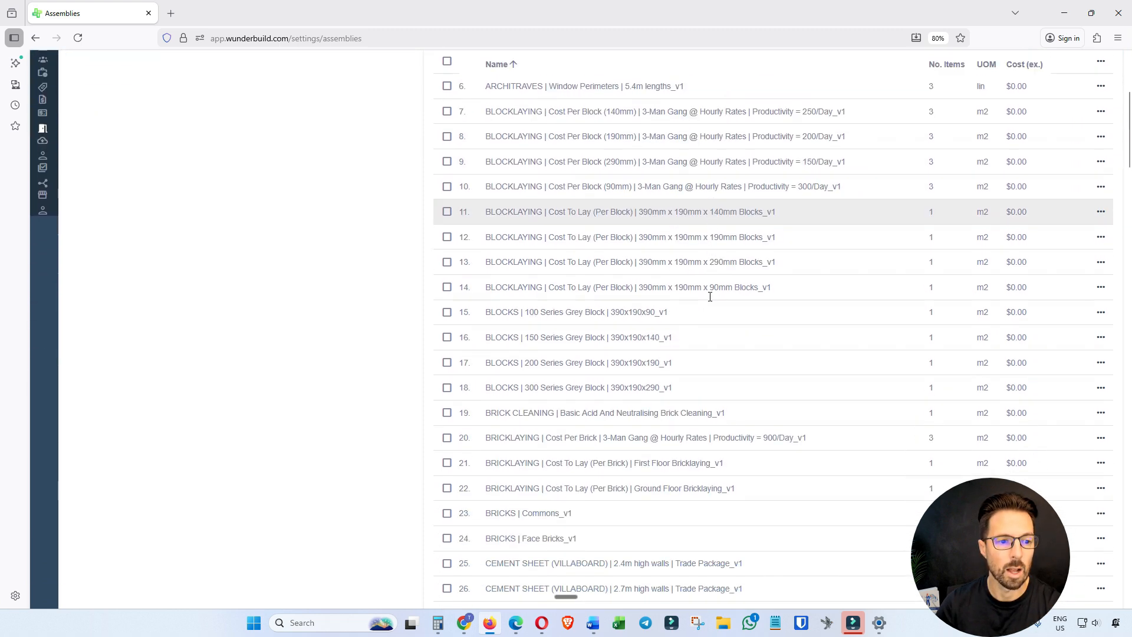
scroll(705, 341, "up", 5)
scroll(678, 368, "down", 4)
scroll(656, 378, "down", 15)
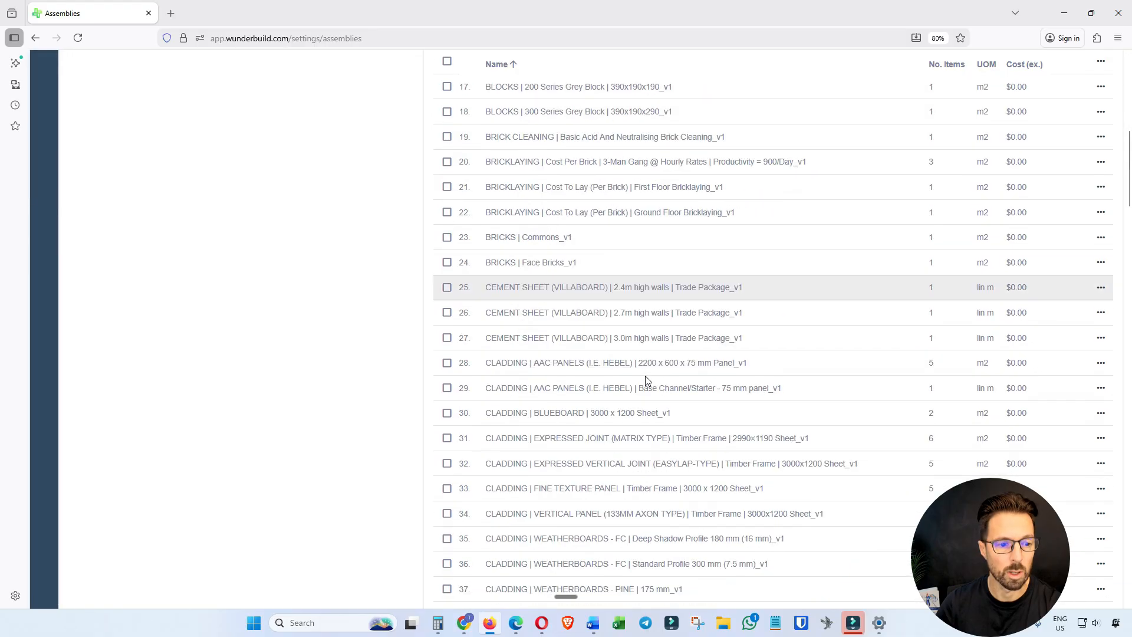
scroll(646, 376, "down", 8)
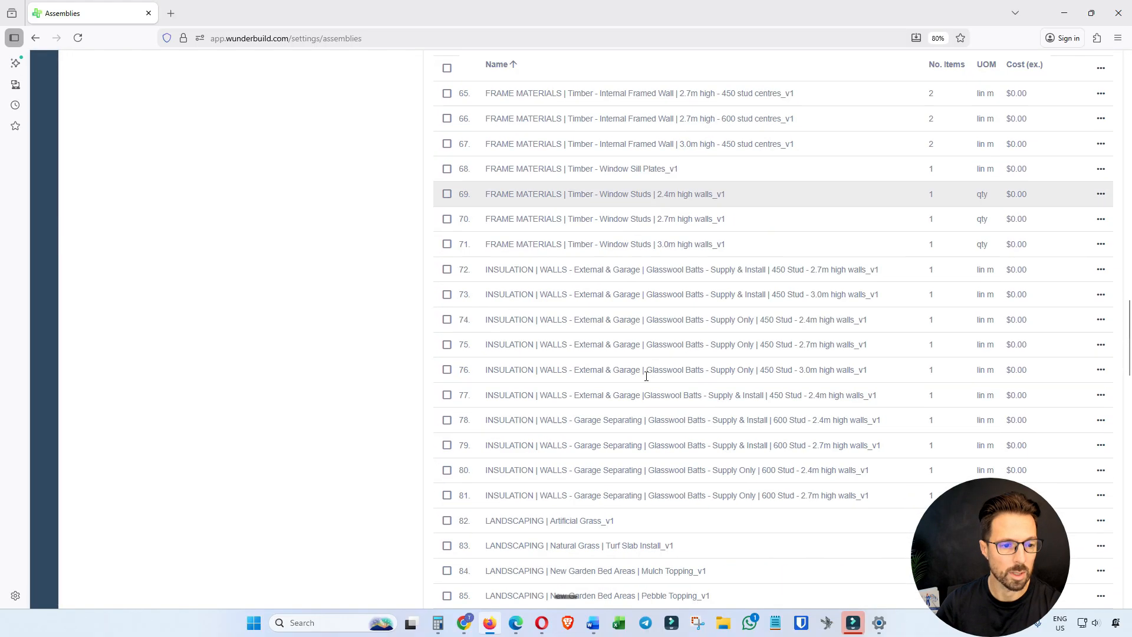
scroll(609, 373, "down", 2)
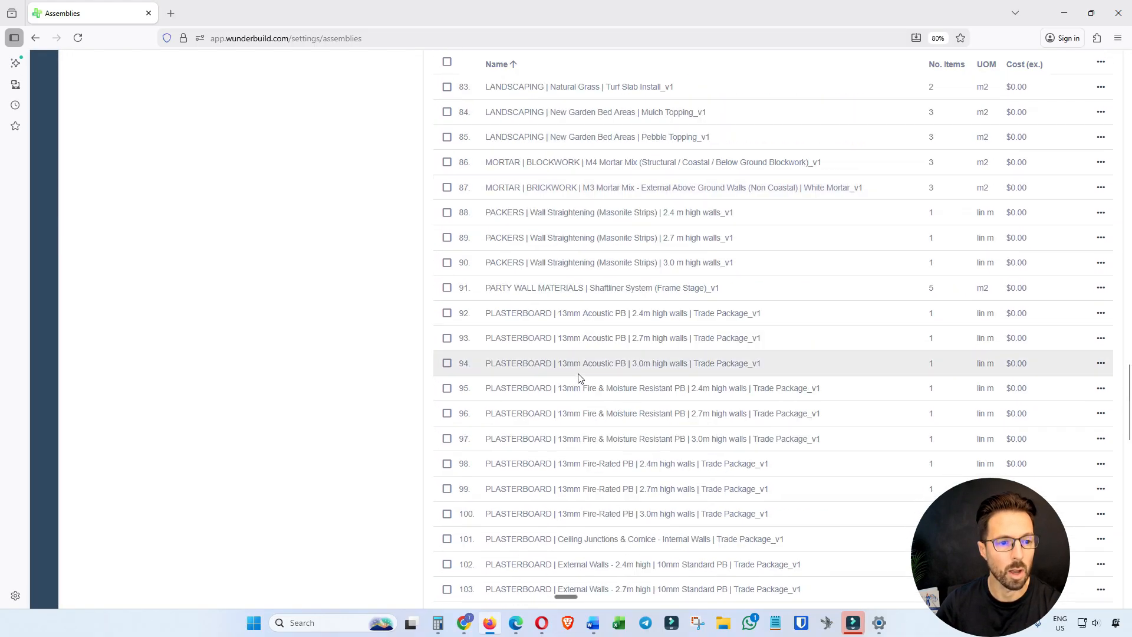
scroll(501, 353, "up", 2)
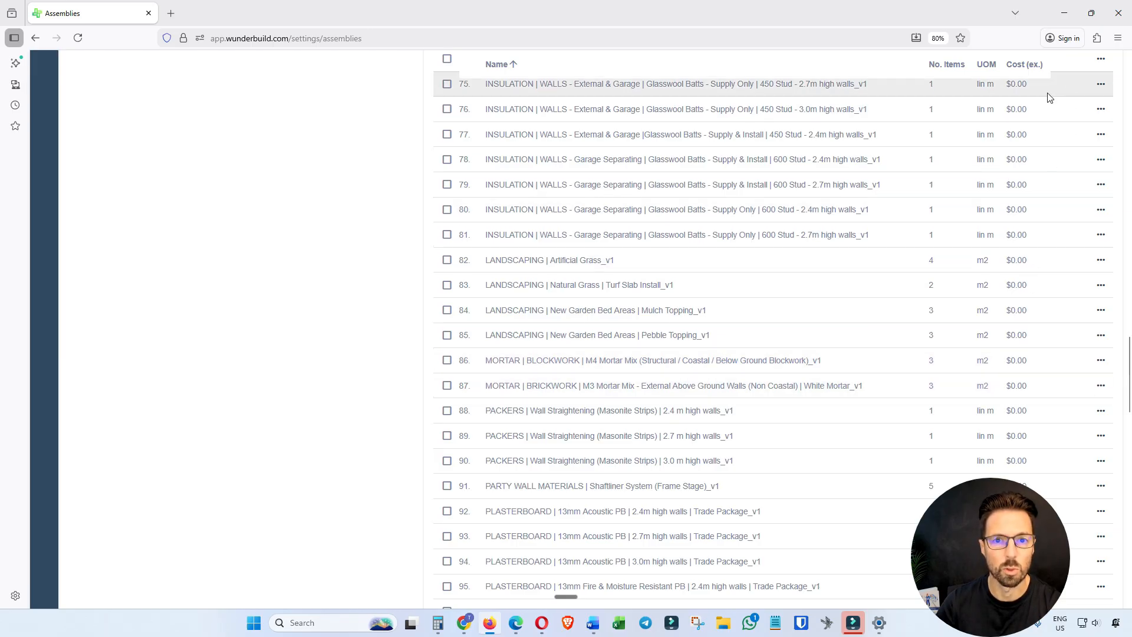
left_click(514, 623)
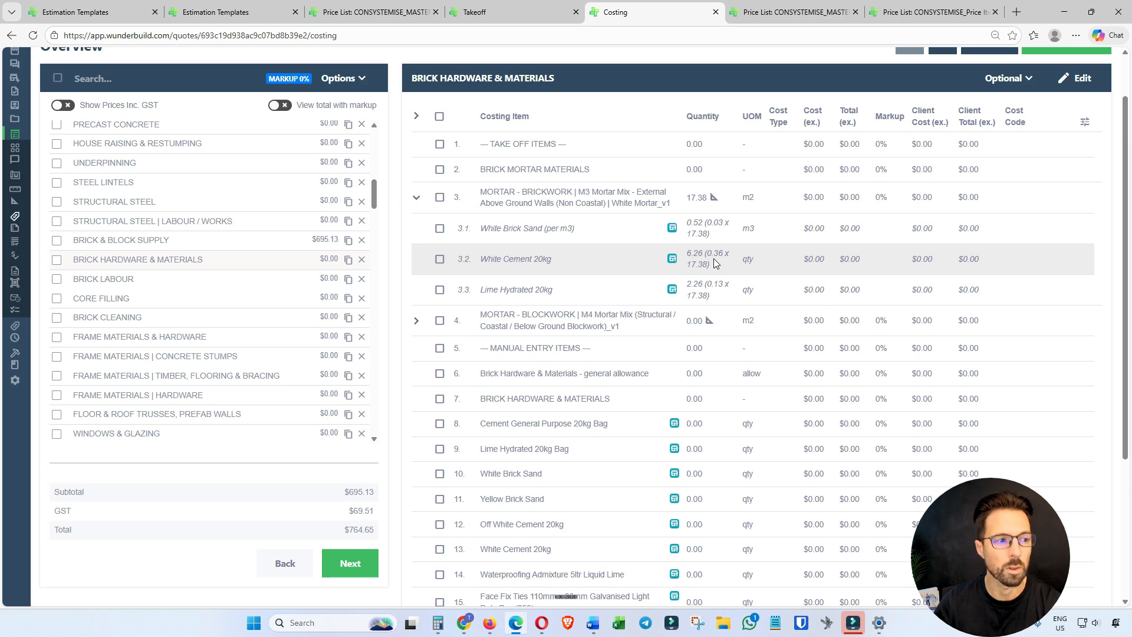
Check the takeoff's Brick Labour links, and examine the ground floor cost-per-brick and 3-man gang bricklaying breakdowns in the Brick Labour costing.
left_click(531, 12)
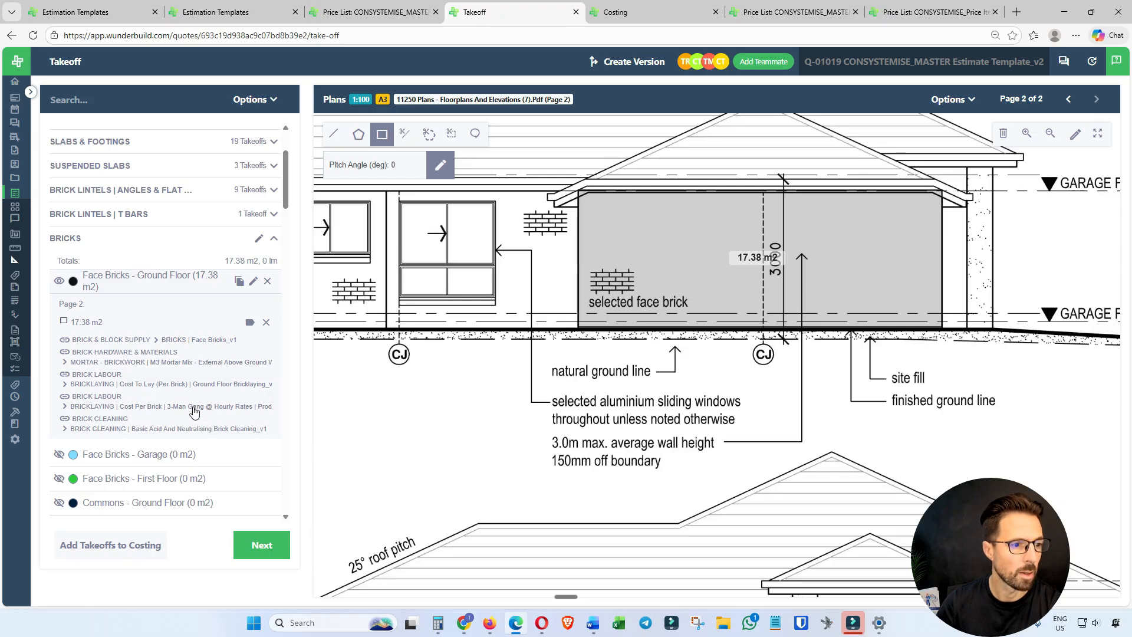
left_click(657, 12)
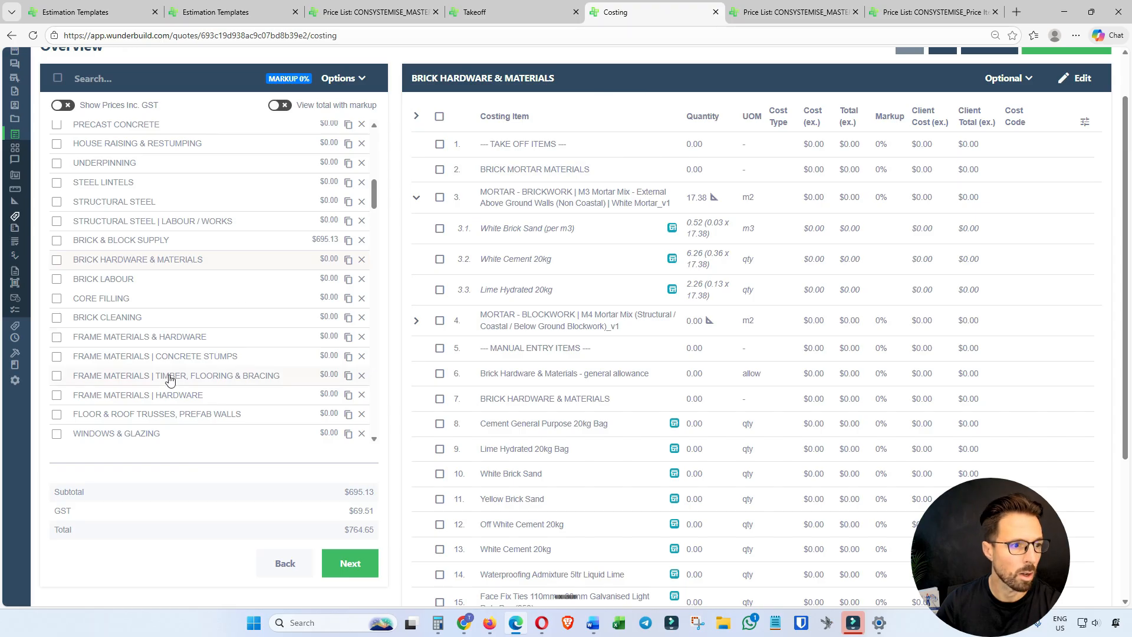
left_click(149, 283)
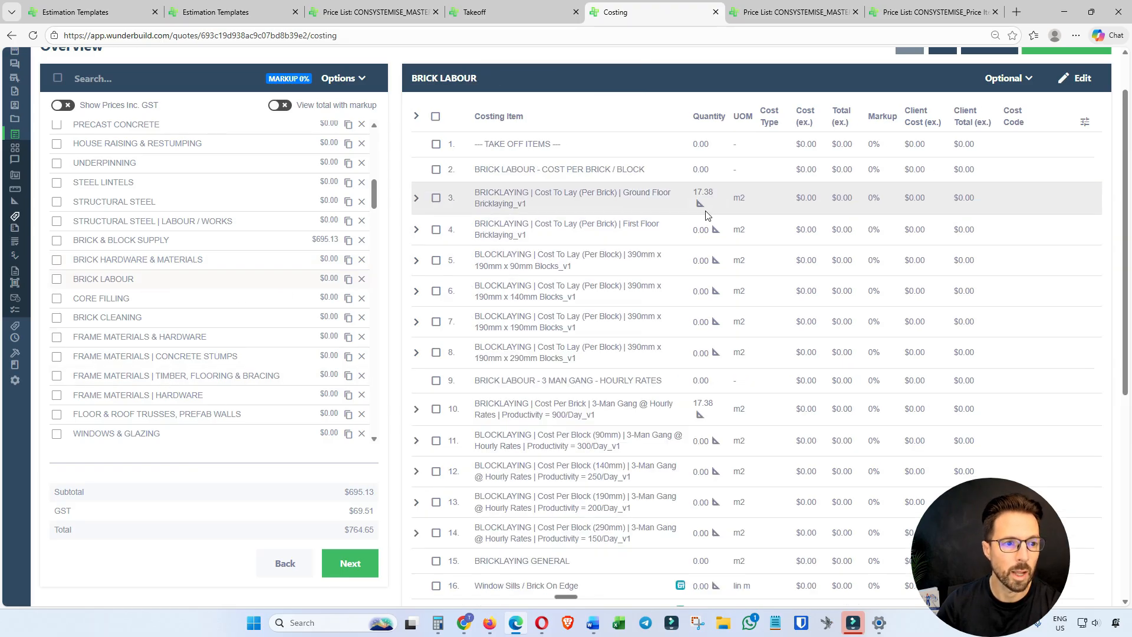
left_click(416, 198)
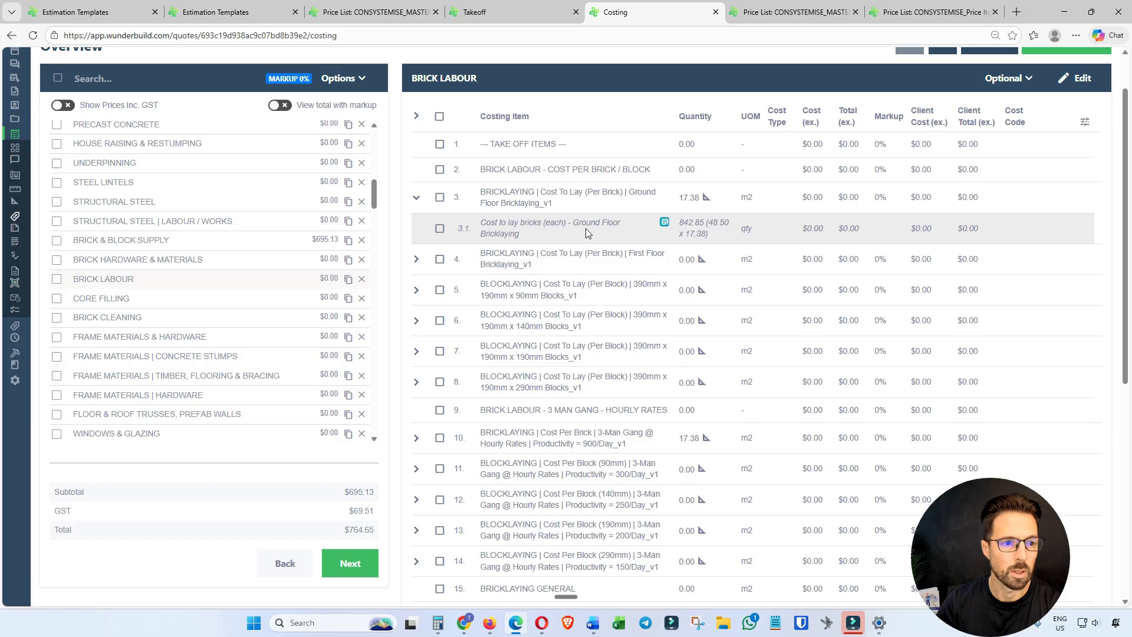
scroll(619, 248, "down", 2)
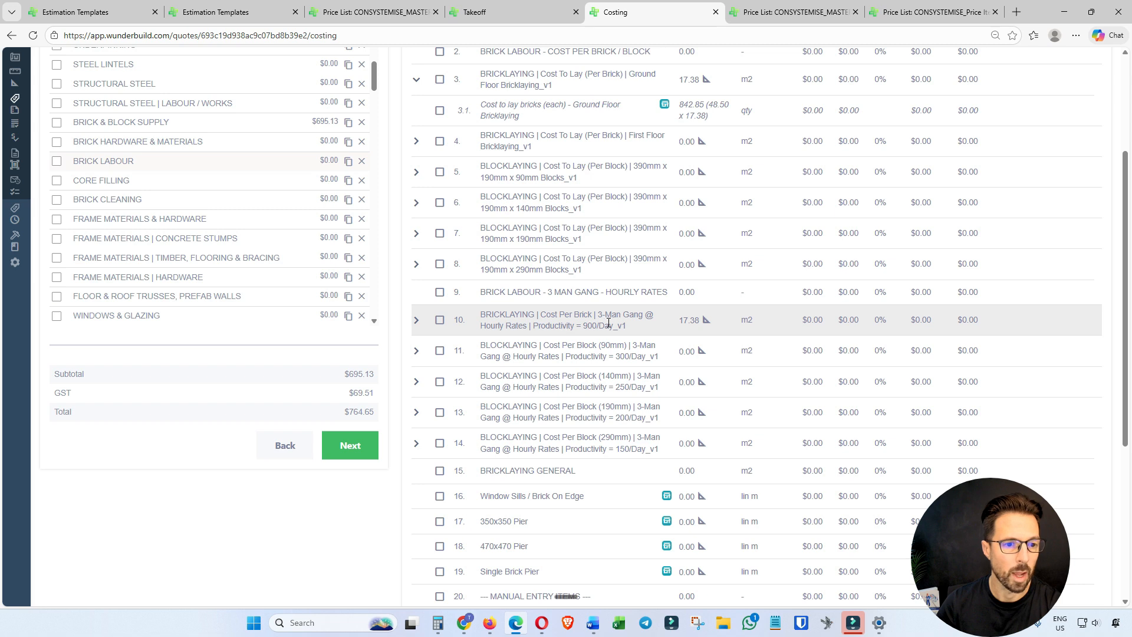
left_click(426, 323)
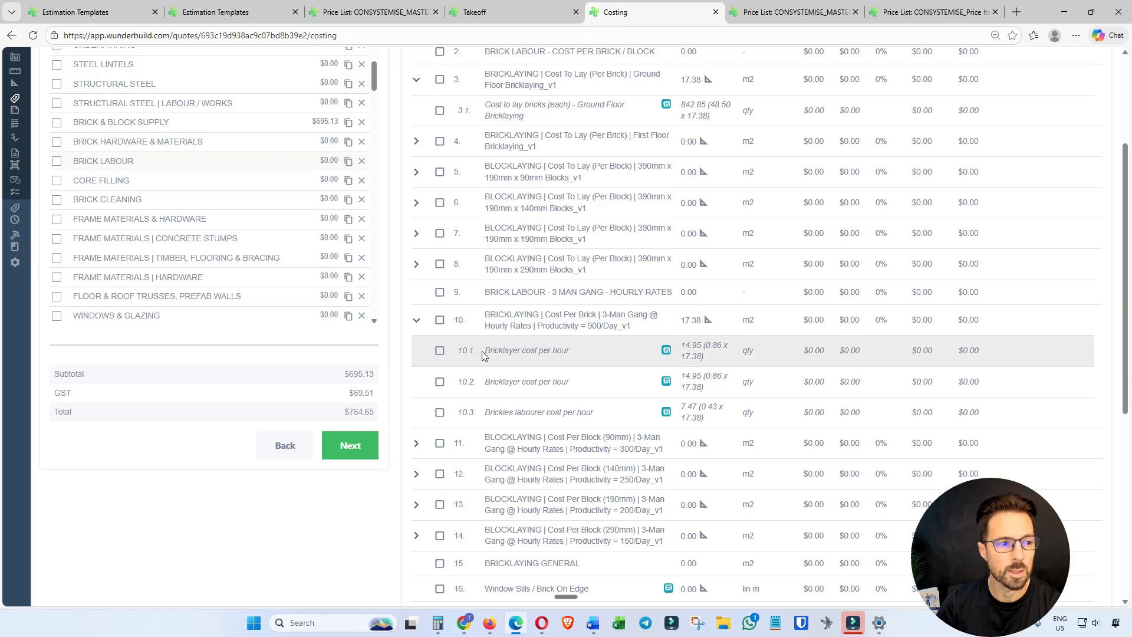
scroll(483, 351, "up", 2)
Check the takeoff's Brick Cleaning link, and examine the Basic Acid And Neutralising Brick Cleaning breakdown in the Brick Cleaning costing.
left_click(529, 9)
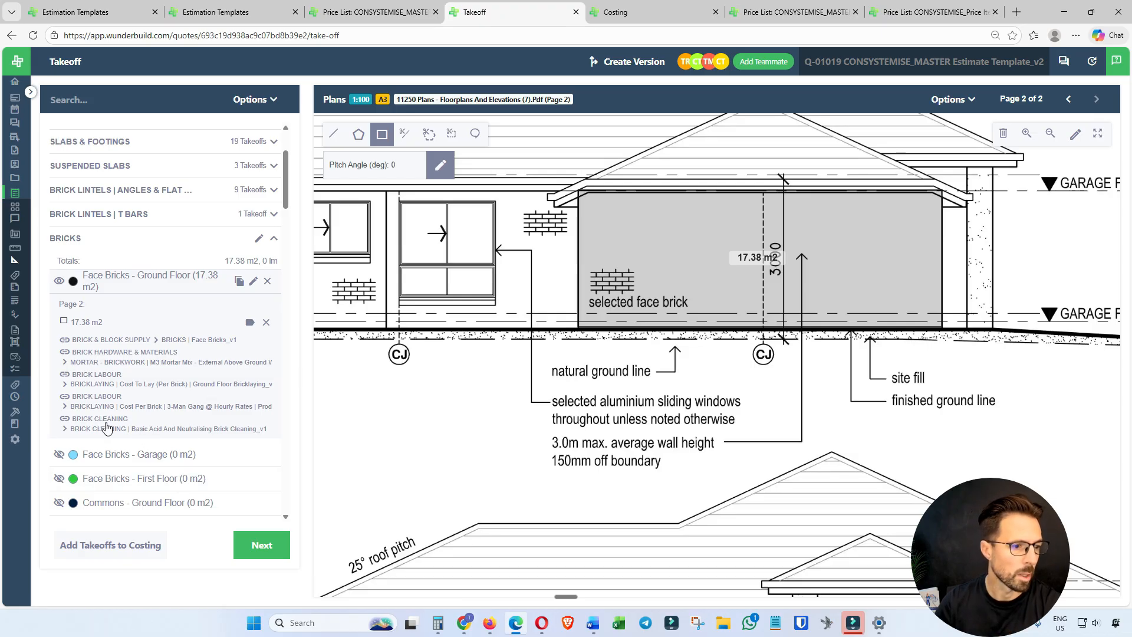
left_click(662, 10)
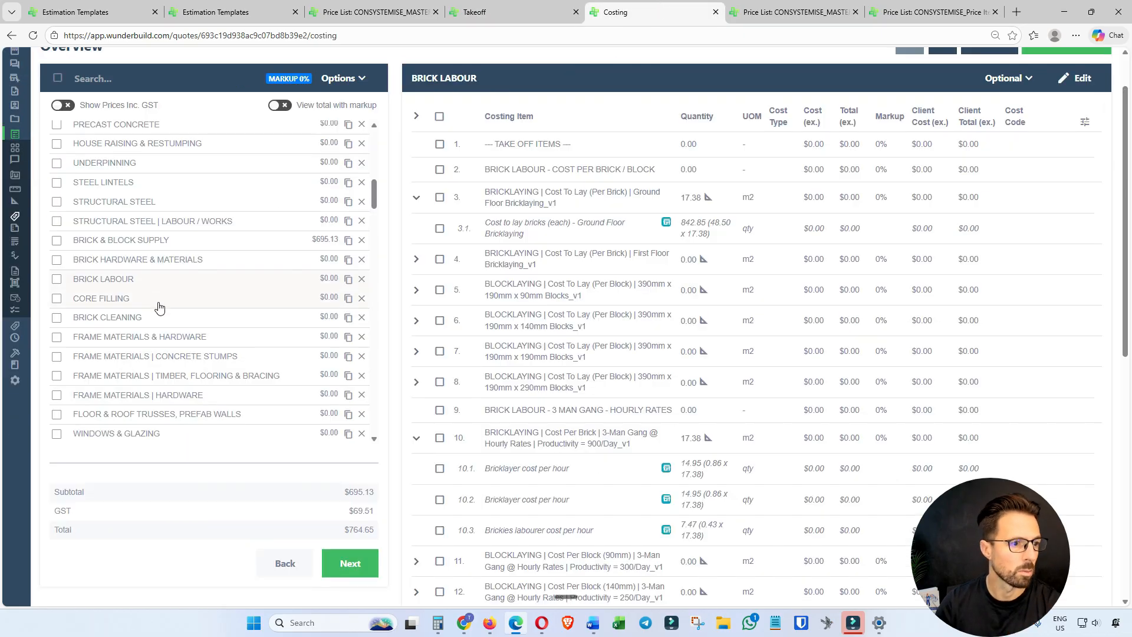
left_click(144, 318)
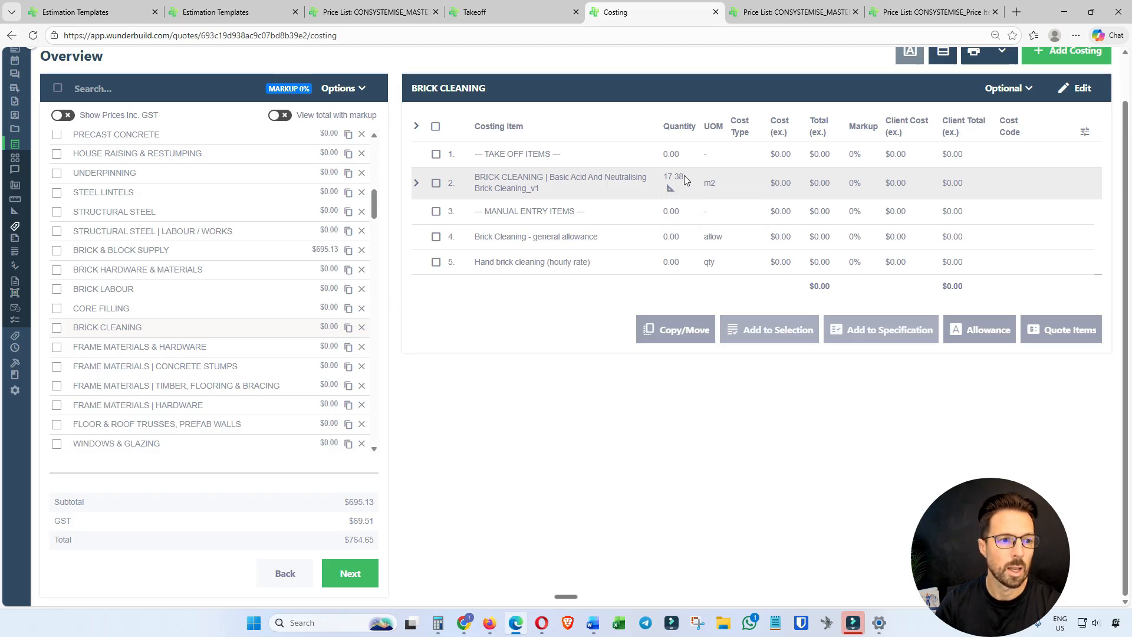
left_click(416, 184)
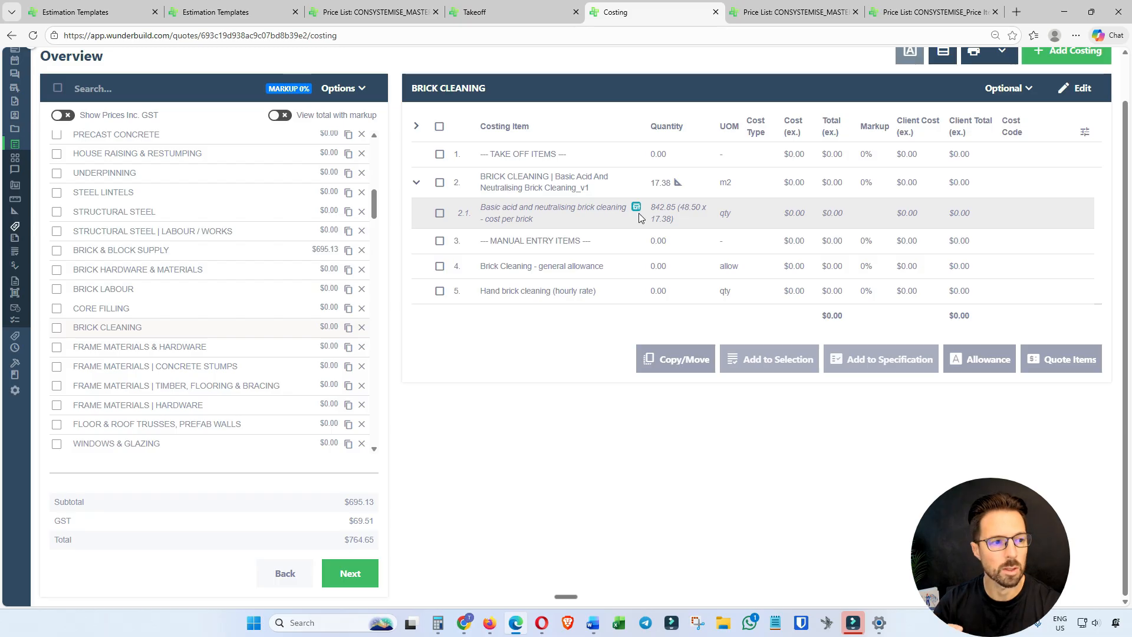
On the Takeoff page, collapse BRICKS and select the 2.7m high External Timber Framed Wall (Ground Floor) takeoff under Timber Framed Walls.
left_click(515, 13)
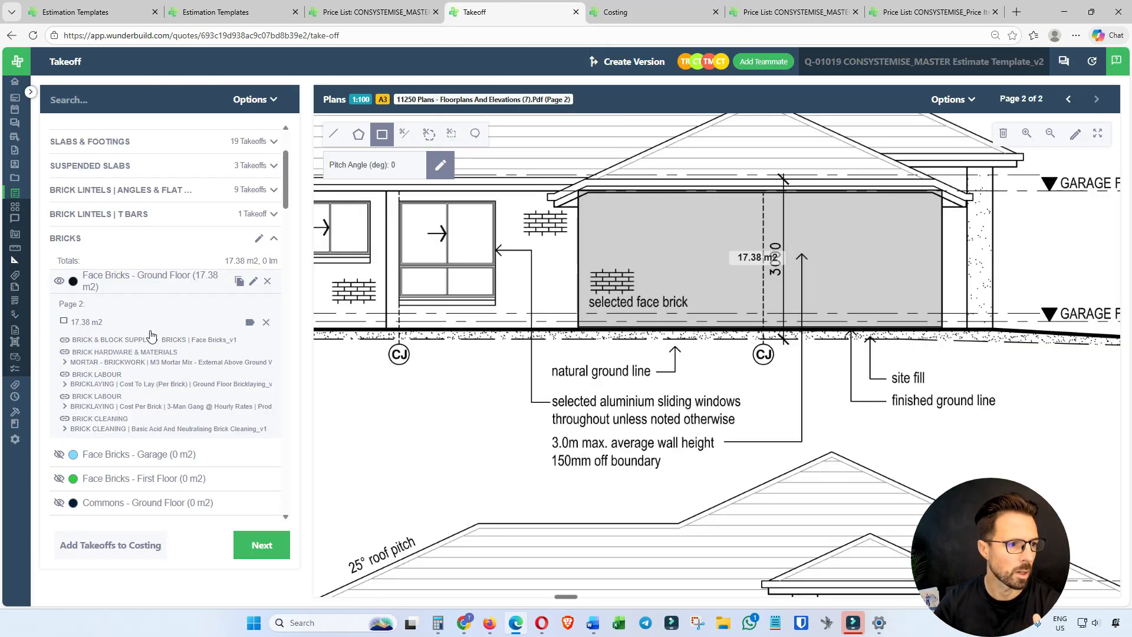
left_click(84, 242)
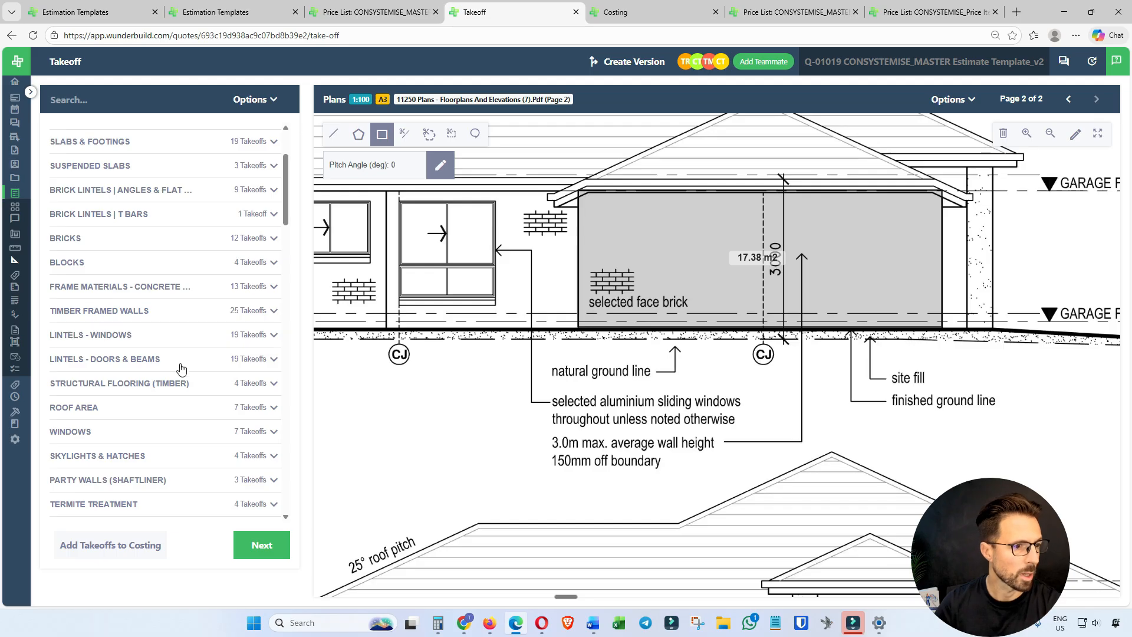
scroll(137, 292, "down", 5)
scroll(124, 283, "up", 5)
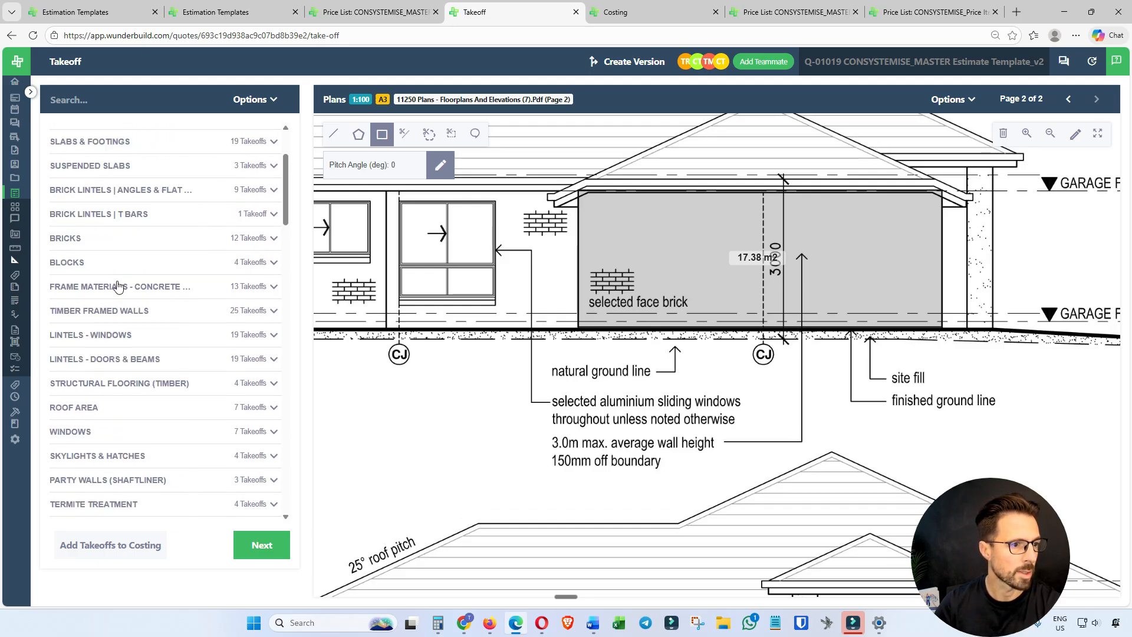
left_click(119, 314)
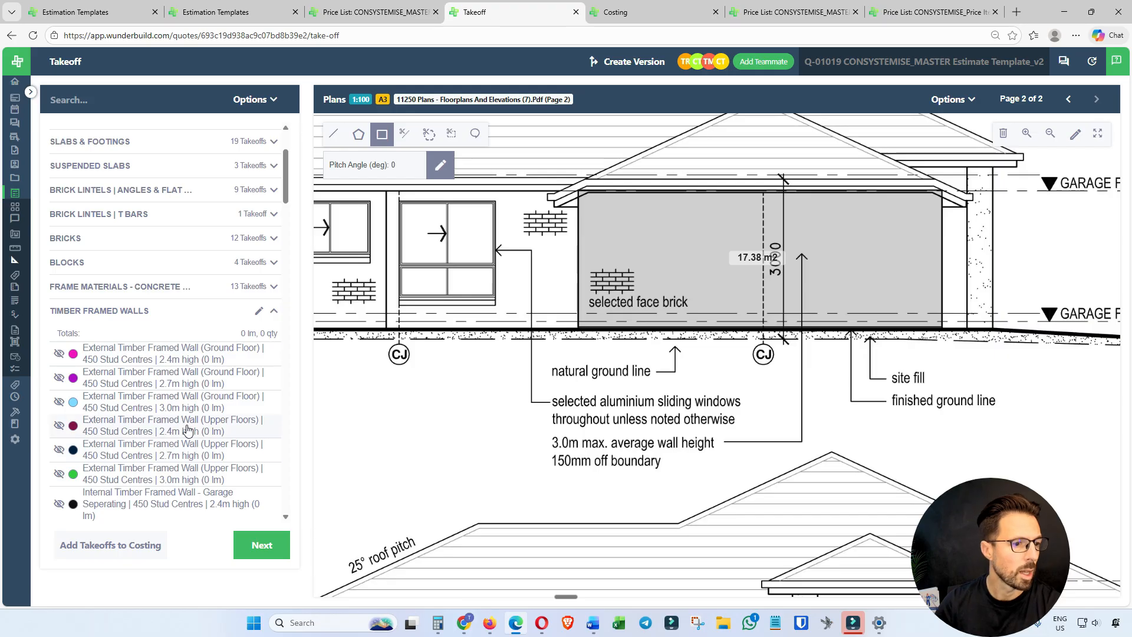
scroll(132, 386, "down", 1)
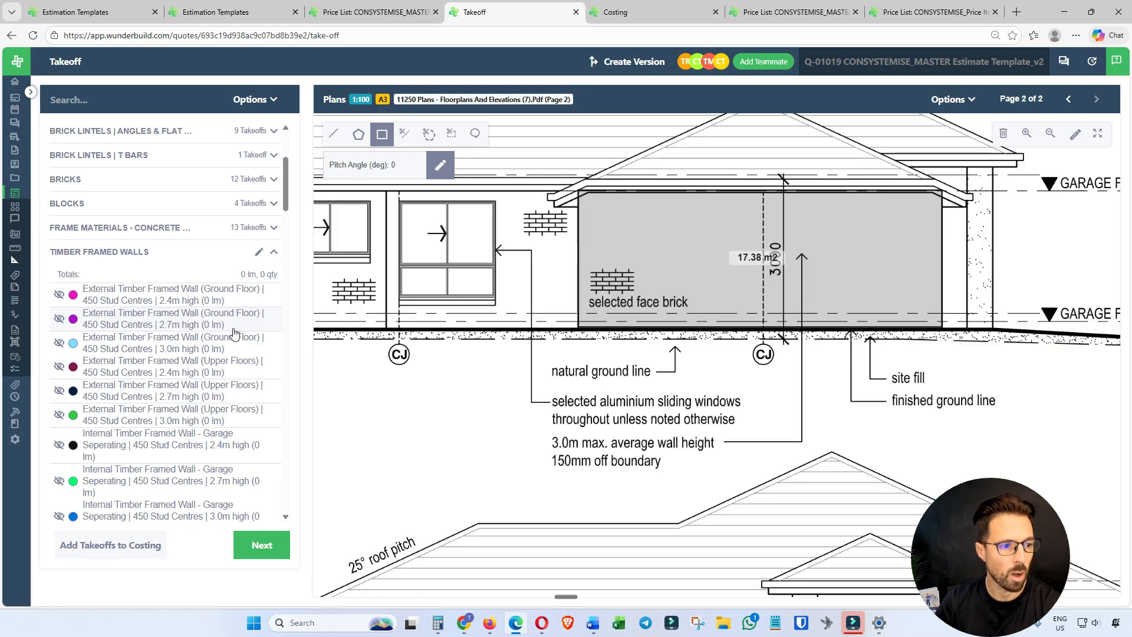
scroll(222, 389, "down", 2)
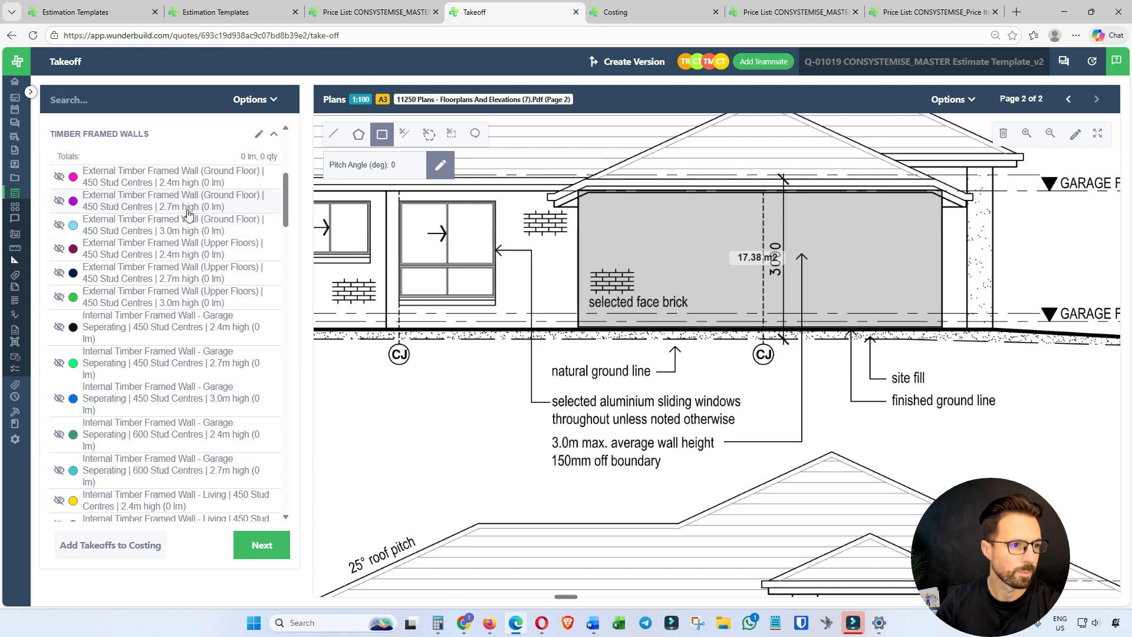
left_click(155, 202)
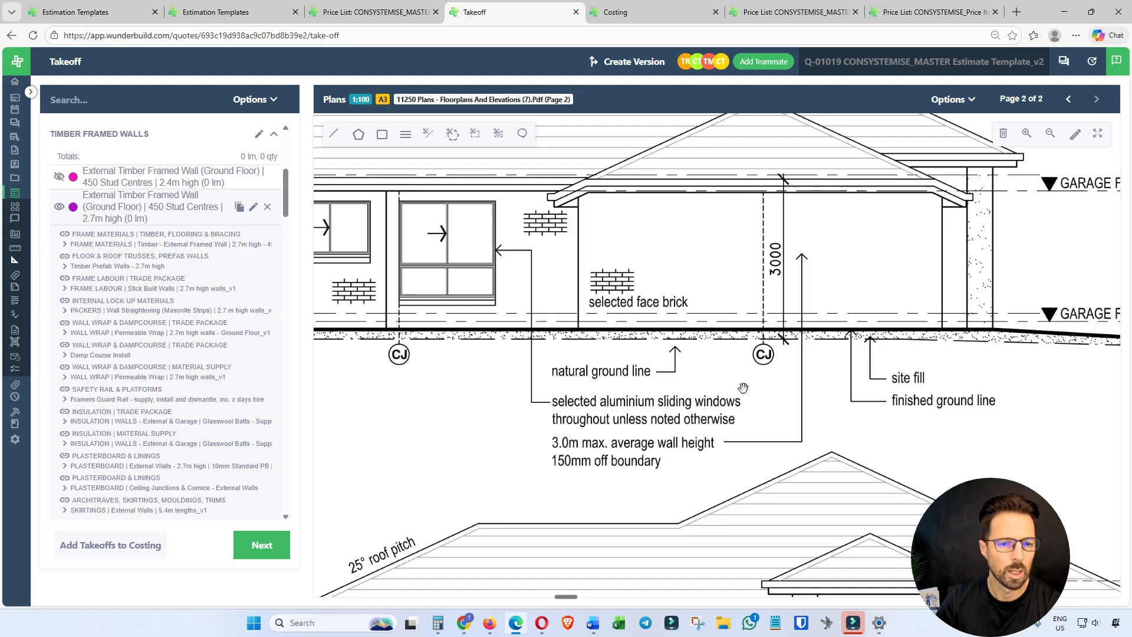
On the page 1 floor plan, trace the house's external walls, excluding the garage, as a closed line about 69.5 lm long.
scroll(698, 370, "down", 3)
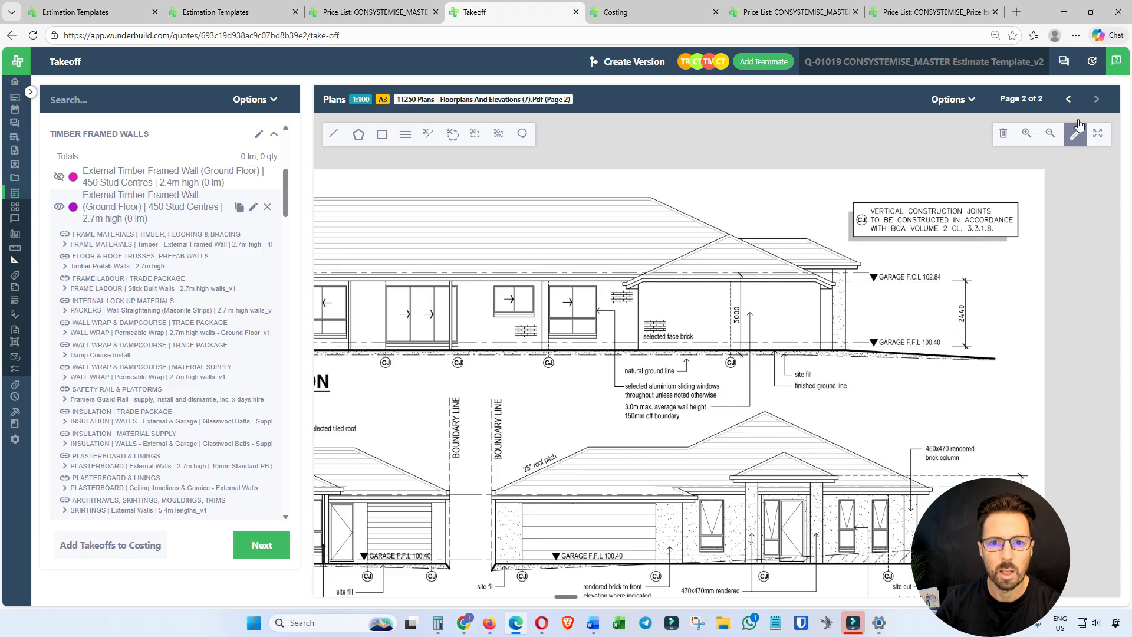
left_click(1068, 99)
left_click_drag(621, 362, 748, 254)
left_click_drag(683, 344, 779, 238)
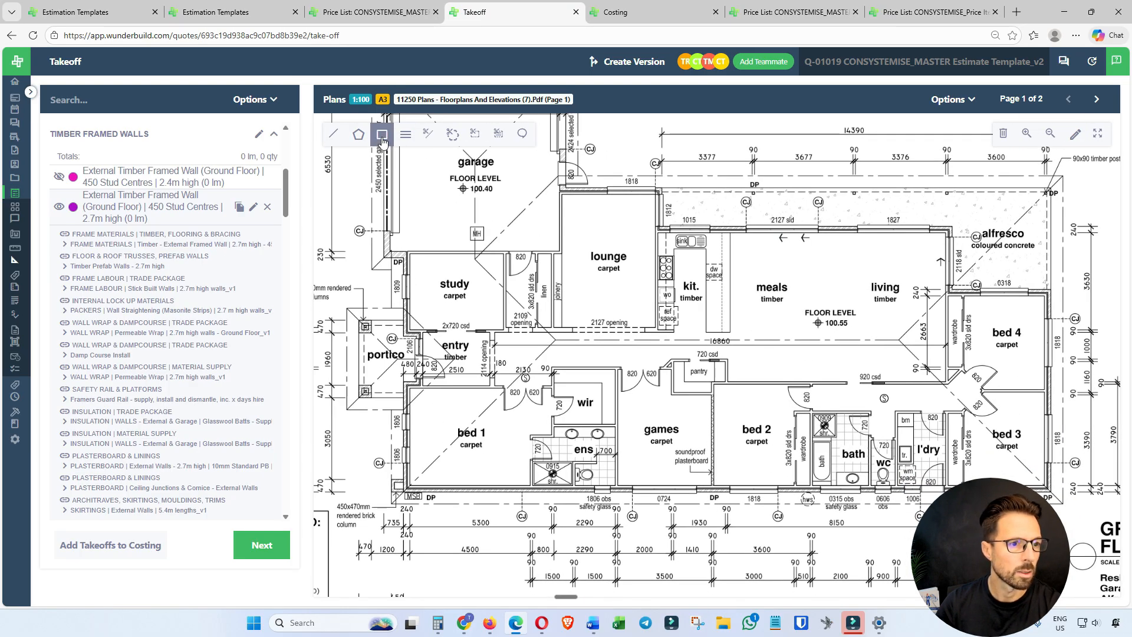
left_click(334, 134)
left_click(407, 255)
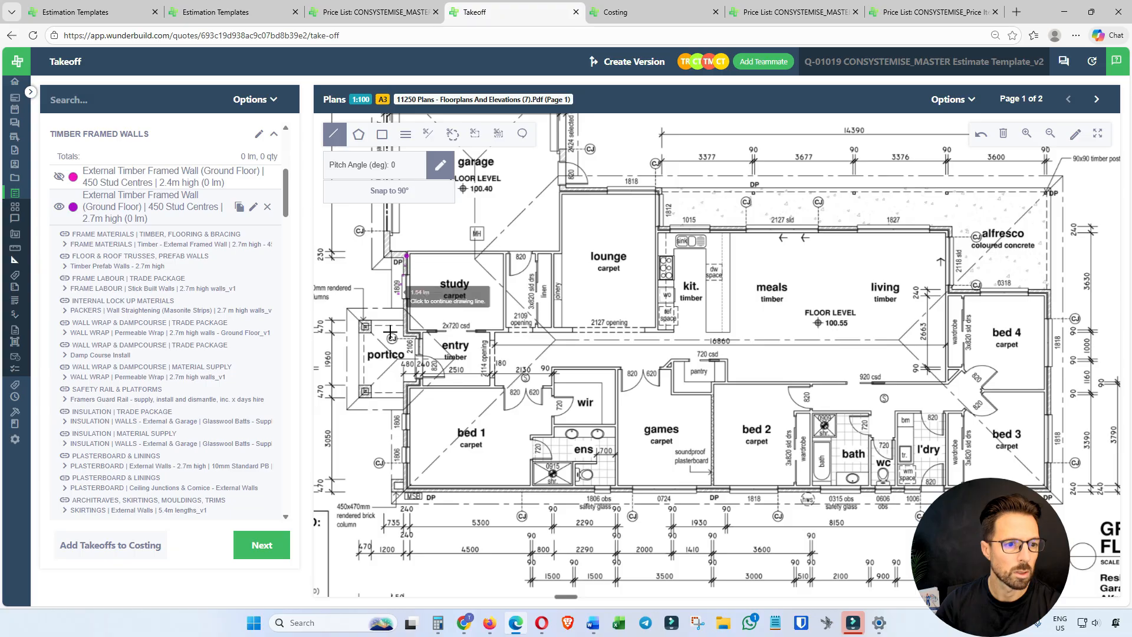
left_click(407, 489)
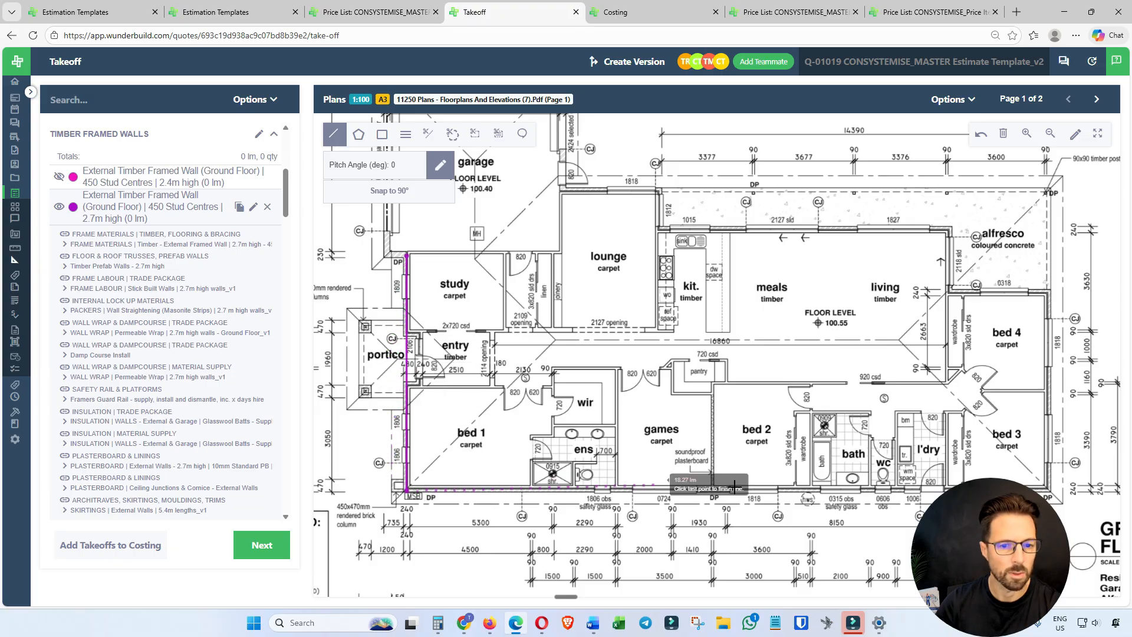
left_click(1049, 489)
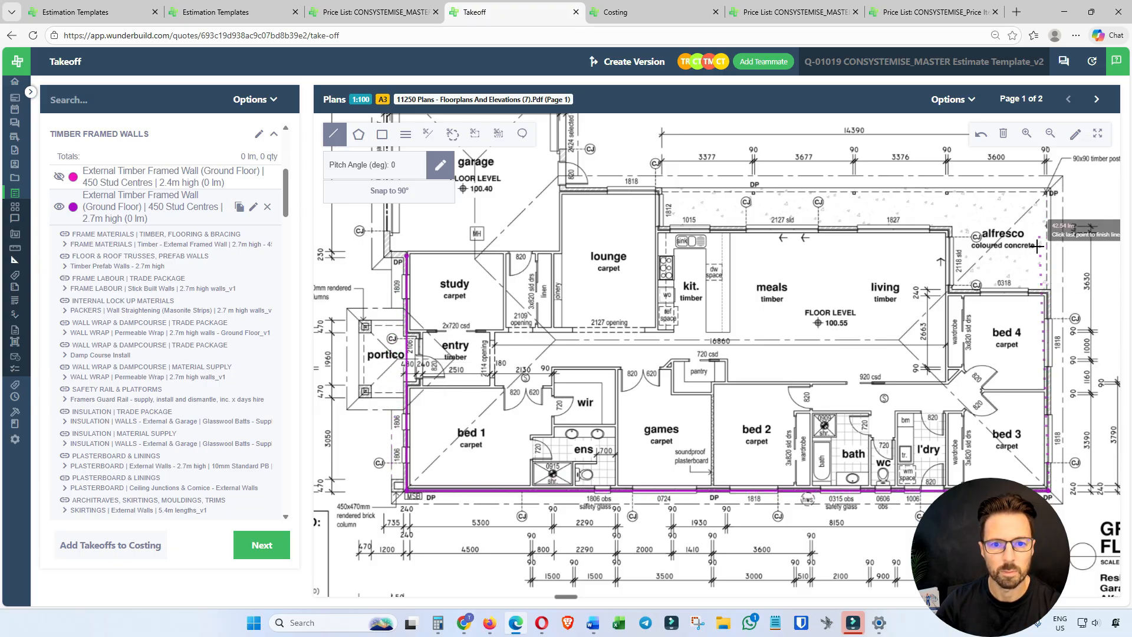
left_click(1043, 292)
left_click(947, 292)
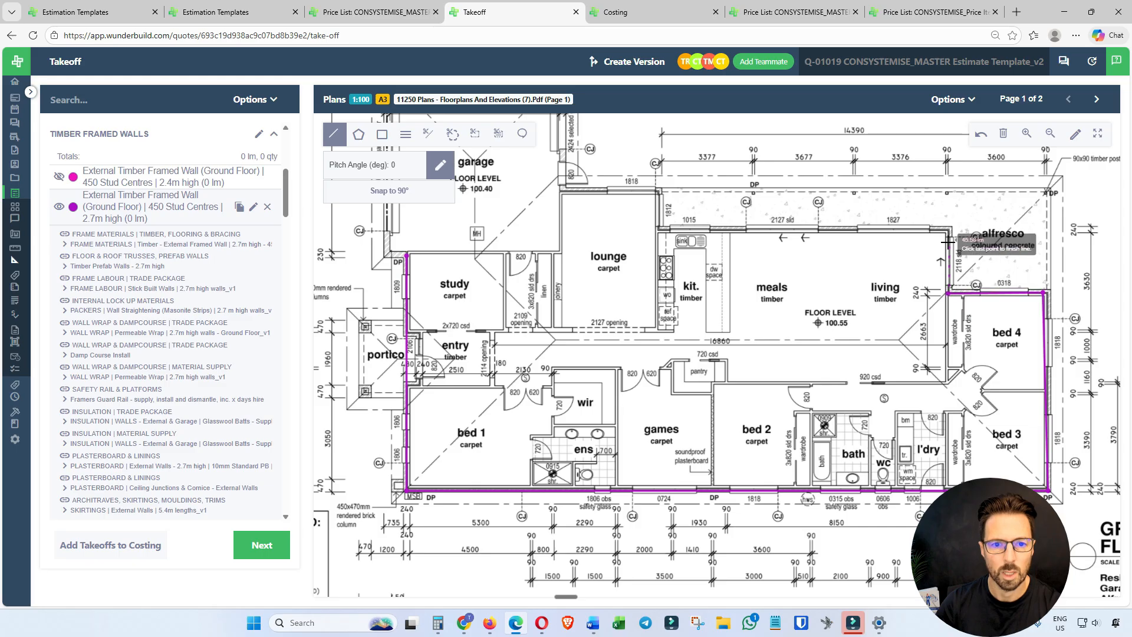
left_click(946, 234)
left_click(658, 230)
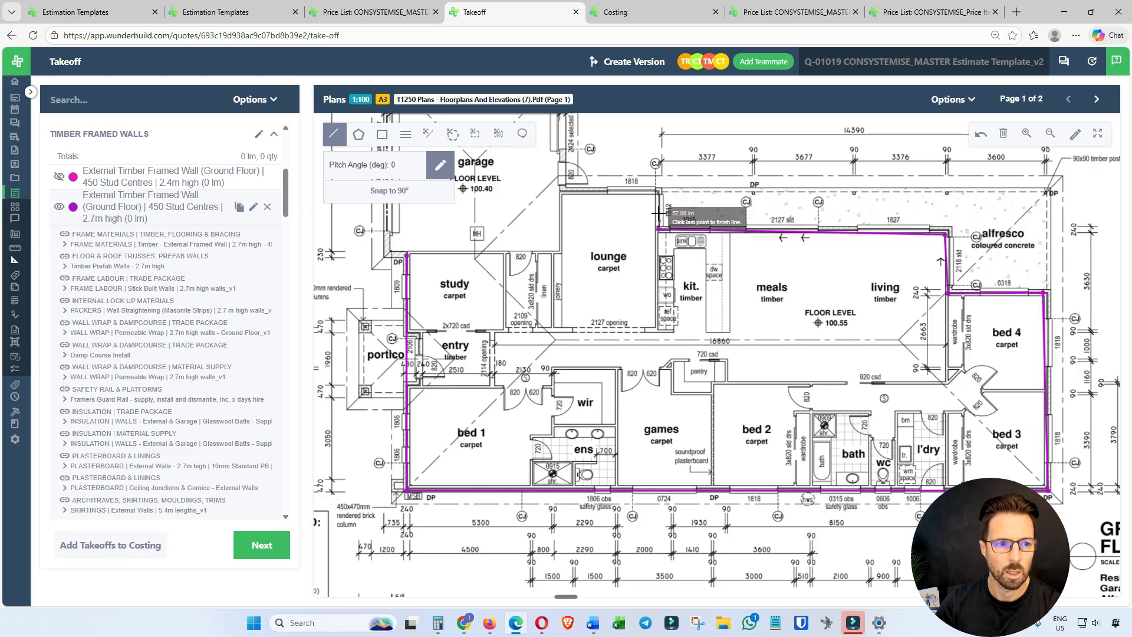
left_click(658, 190)
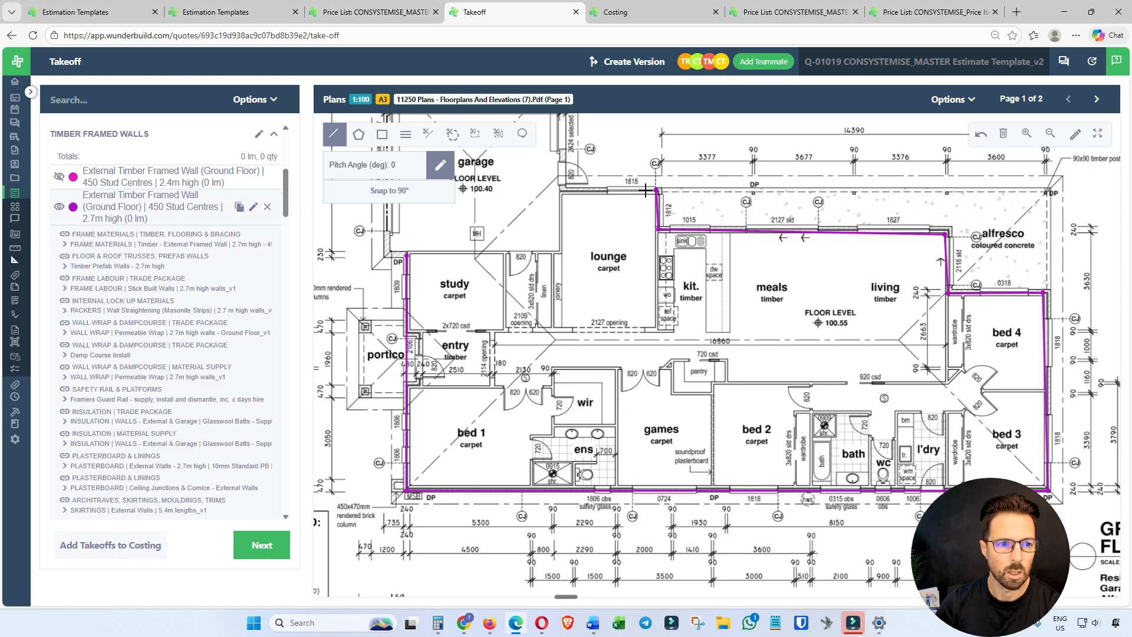
left_click(560, 193)
left_click(559, 252)
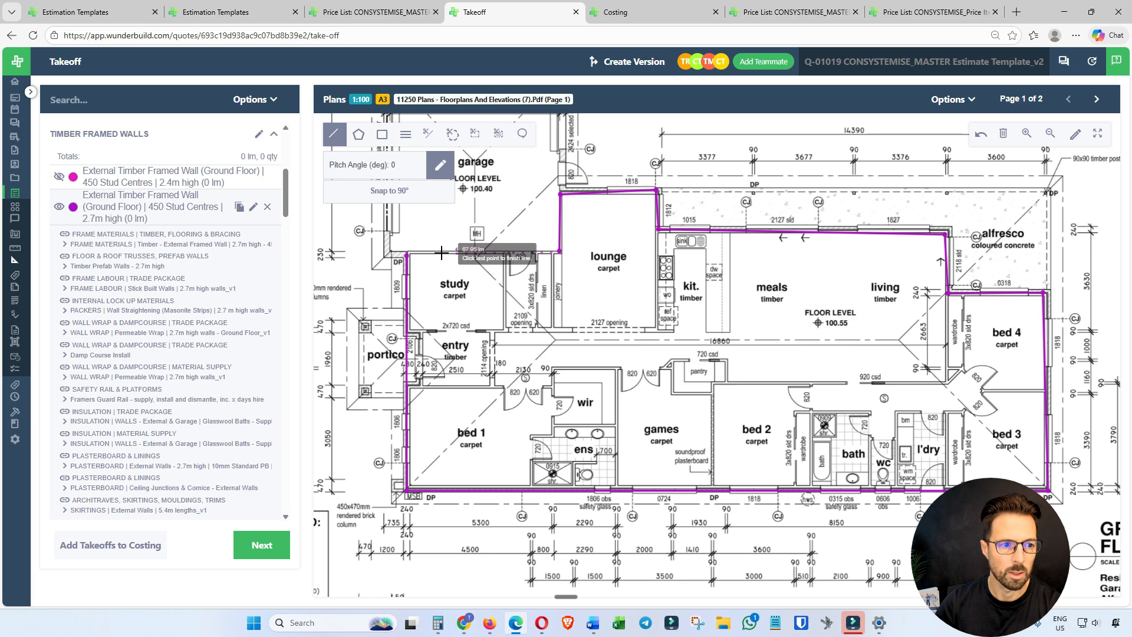
left_click(407, 255)
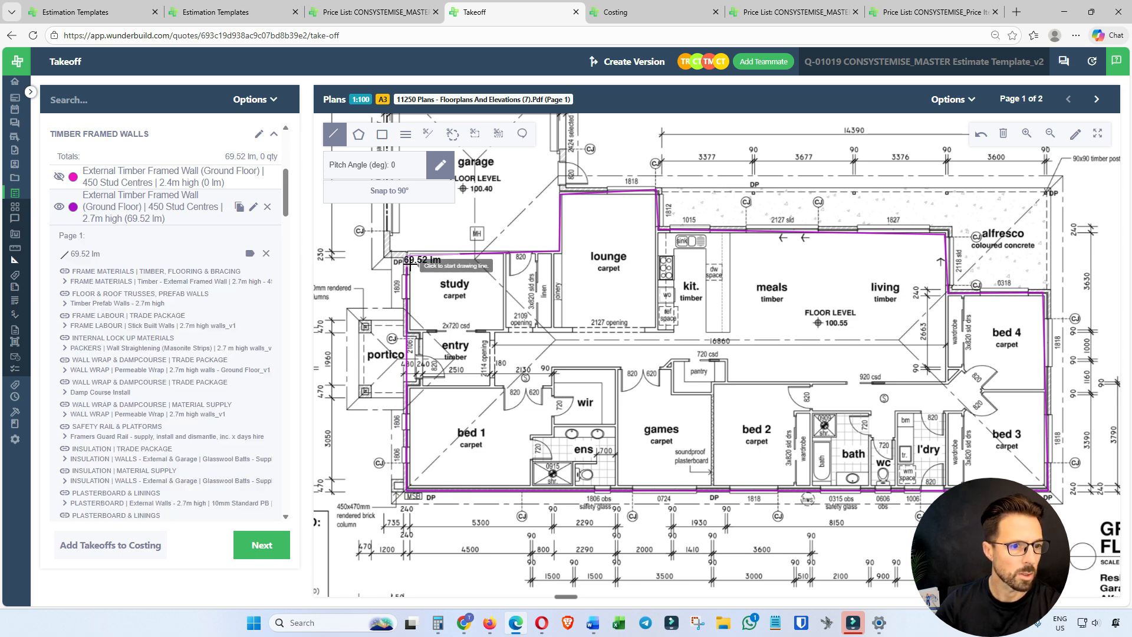
Check the takeoff's frame materials link, and browse the FRAME MATERIALS | TIMBER, FLOORING & BRACING items in the costing.
mouse_move(107, 260)
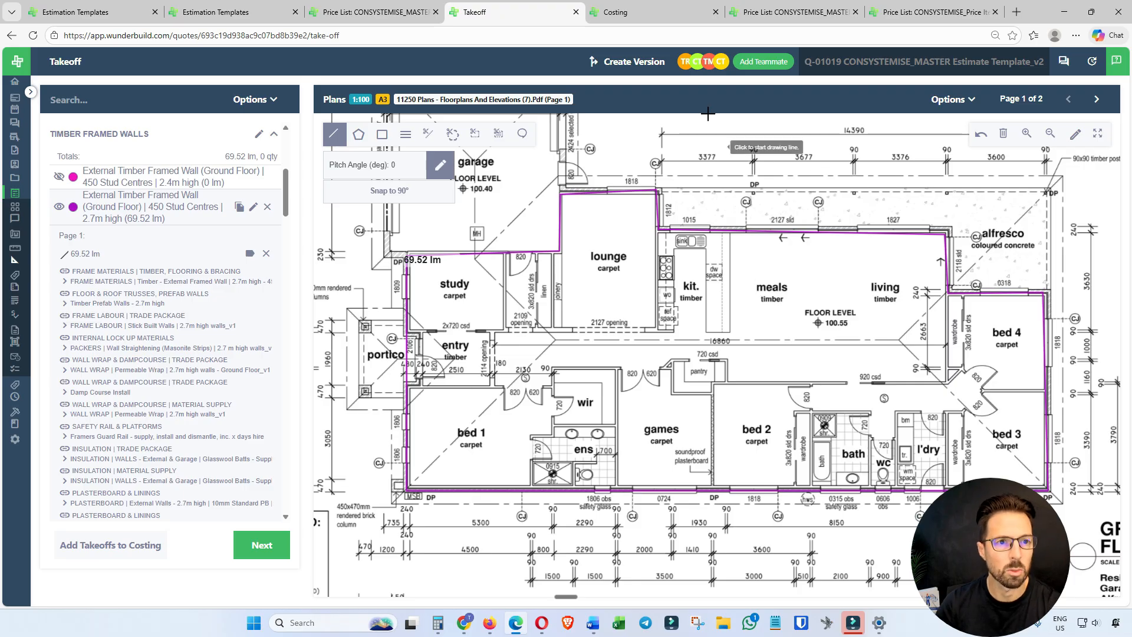
left_click(615, 12)
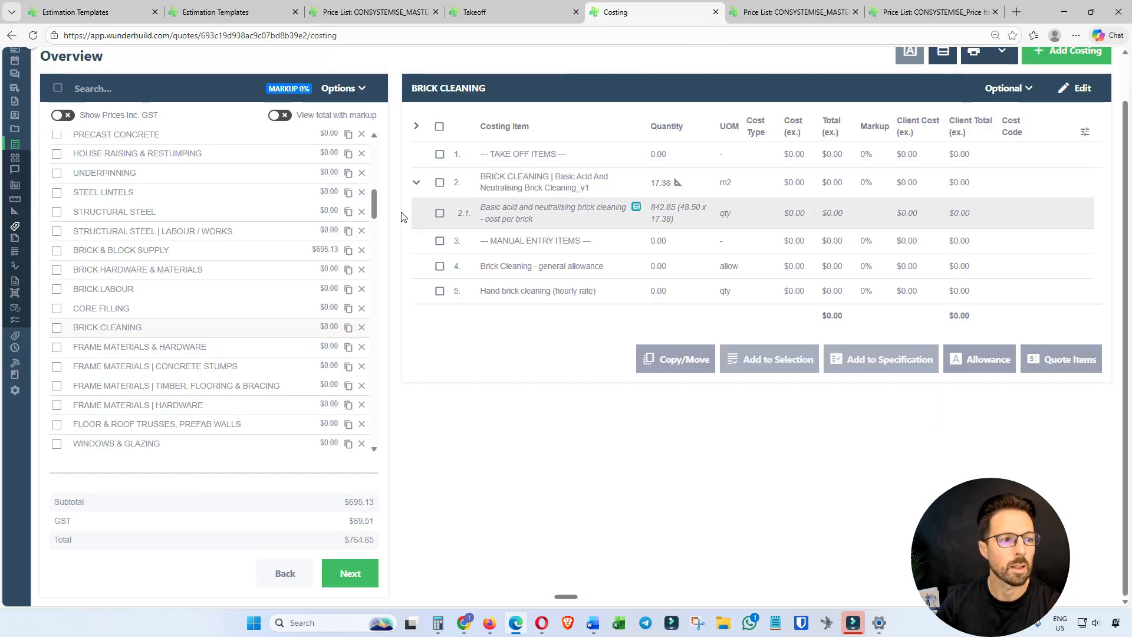
scroll(271, 278, "down", 2)
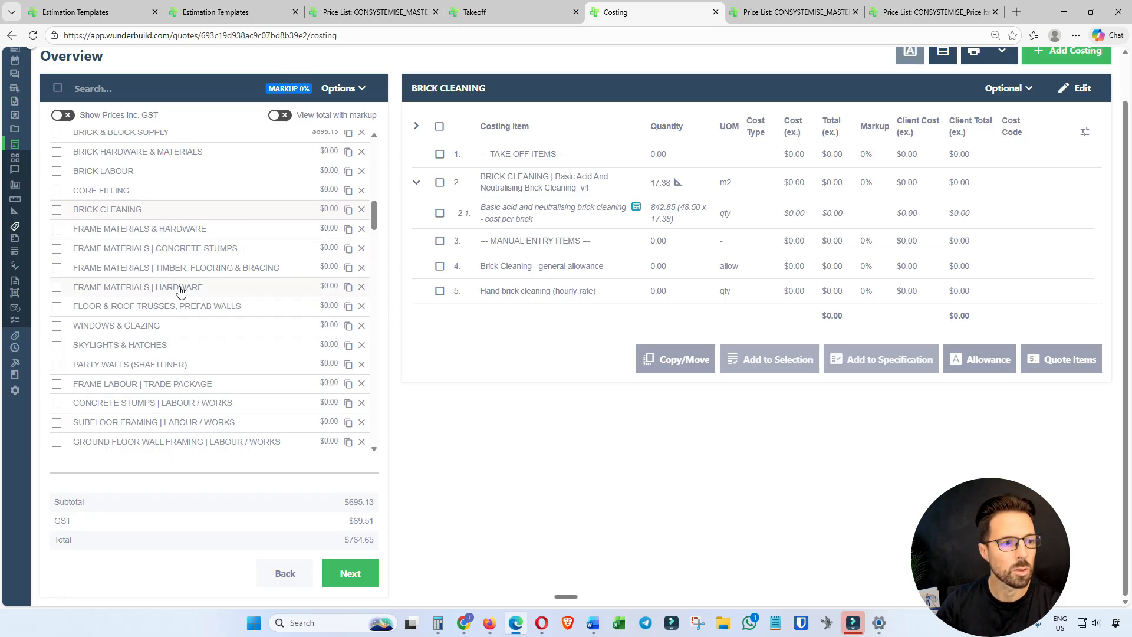
scroll(590, 290, "down", 5)
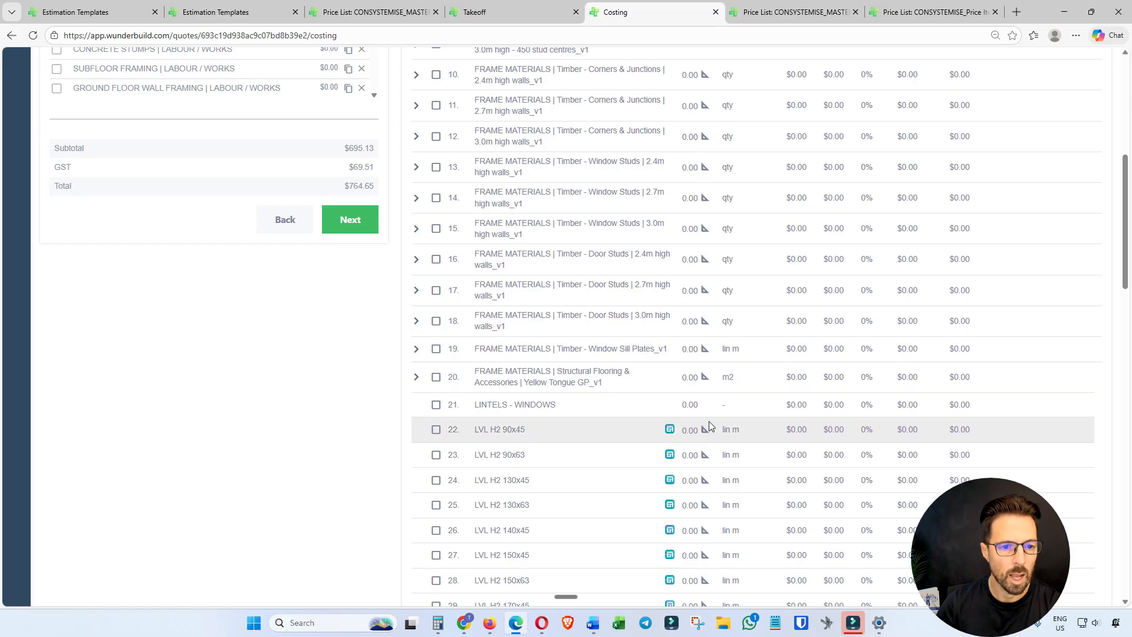
scroll(708, 421, "up", 5)
scroll(709, 425, "up", 2)
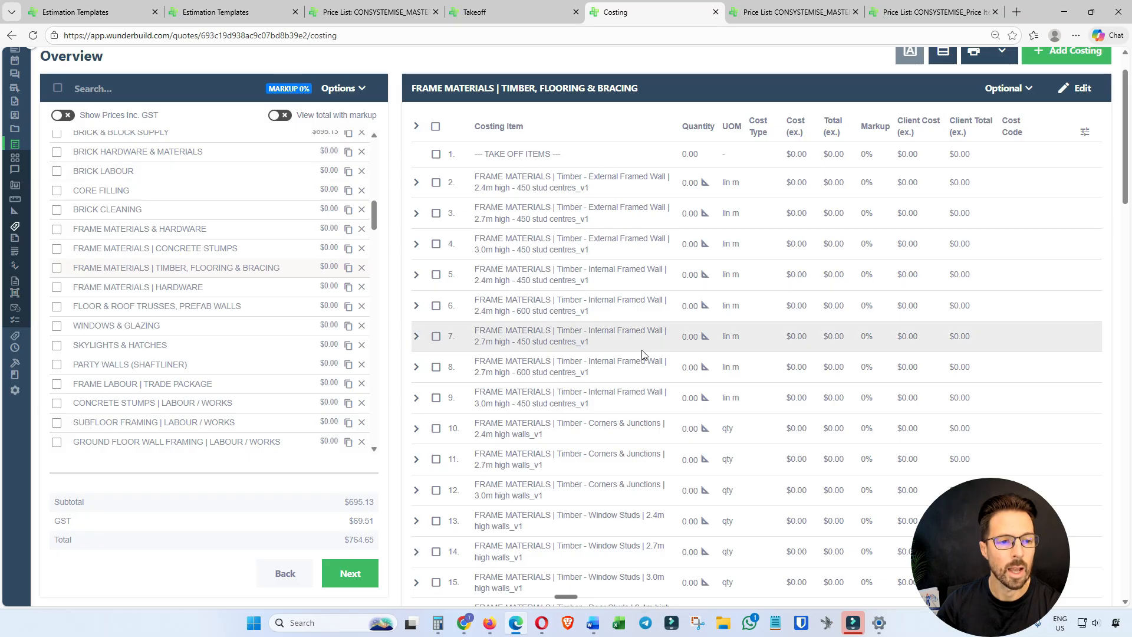
scroll(641, 354, "down", 5)
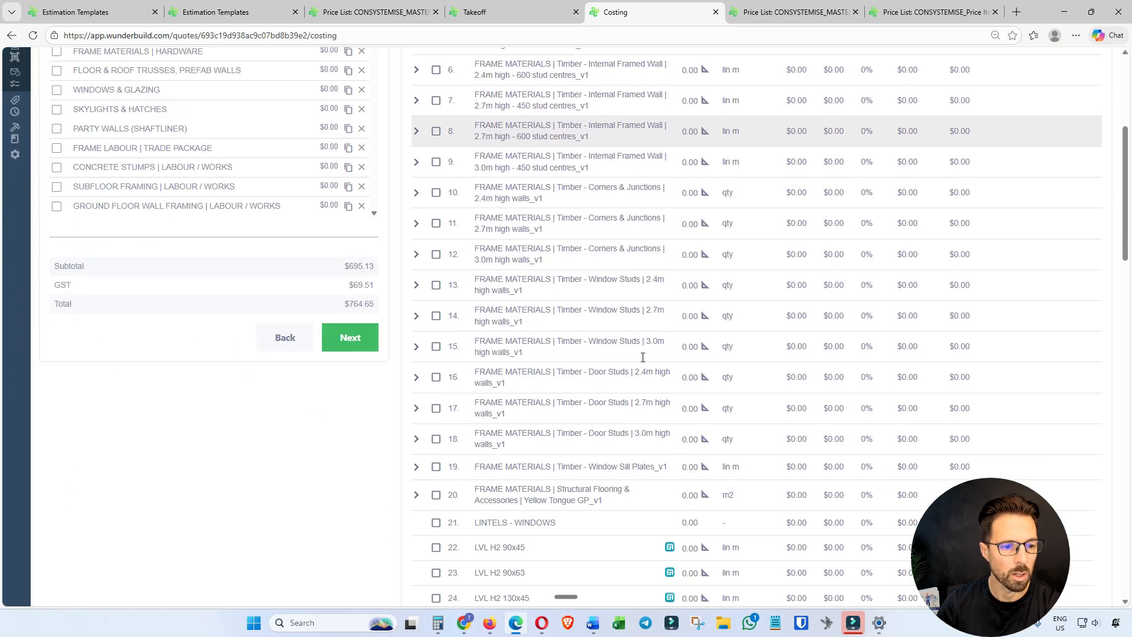
scroll(642, 360, "up", 5)
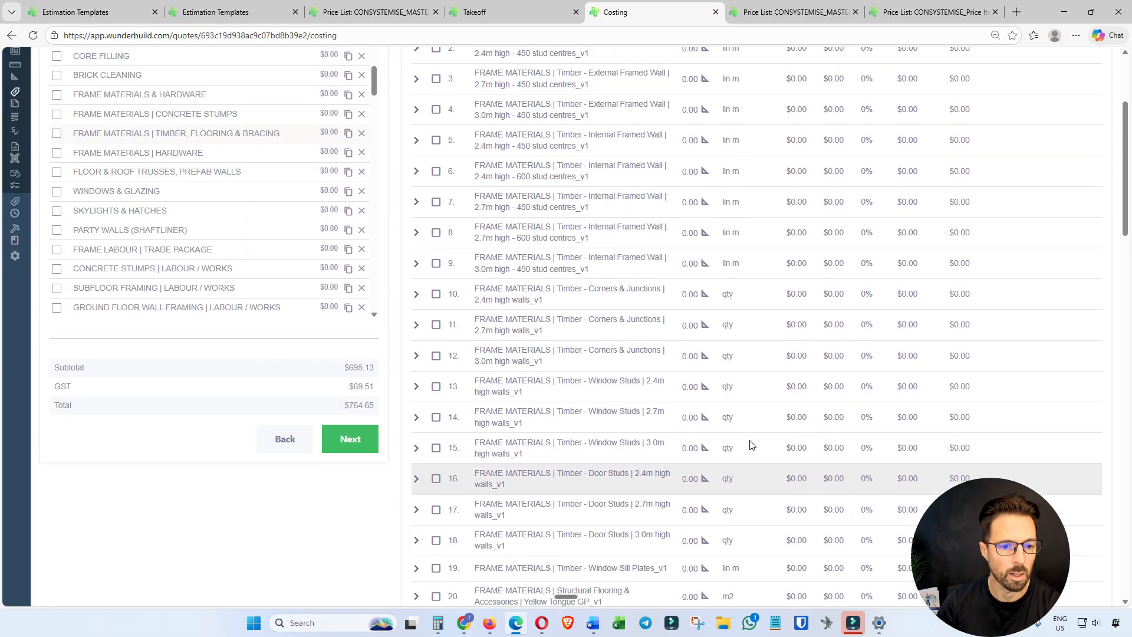
Reload the costing, and examine the timber breakdown of the 2.7m high External Framed Wall item under FRAME MATERIALS | TIMBER, FLOORING & BRACING.
left_click(33, 36)
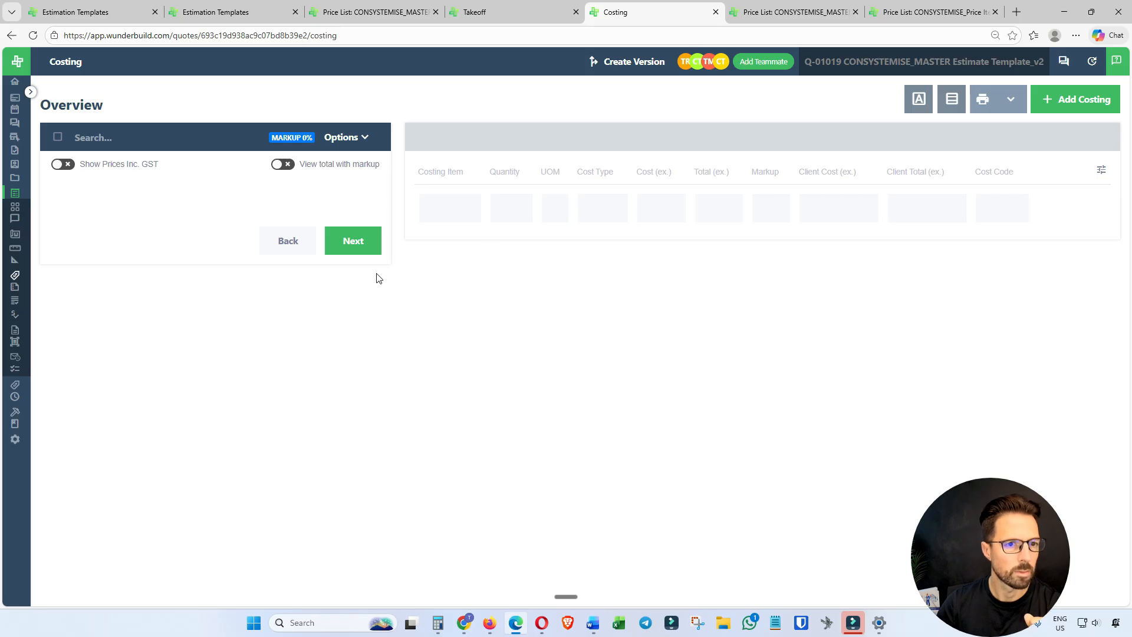
scroll(206, 289, "down", 12)
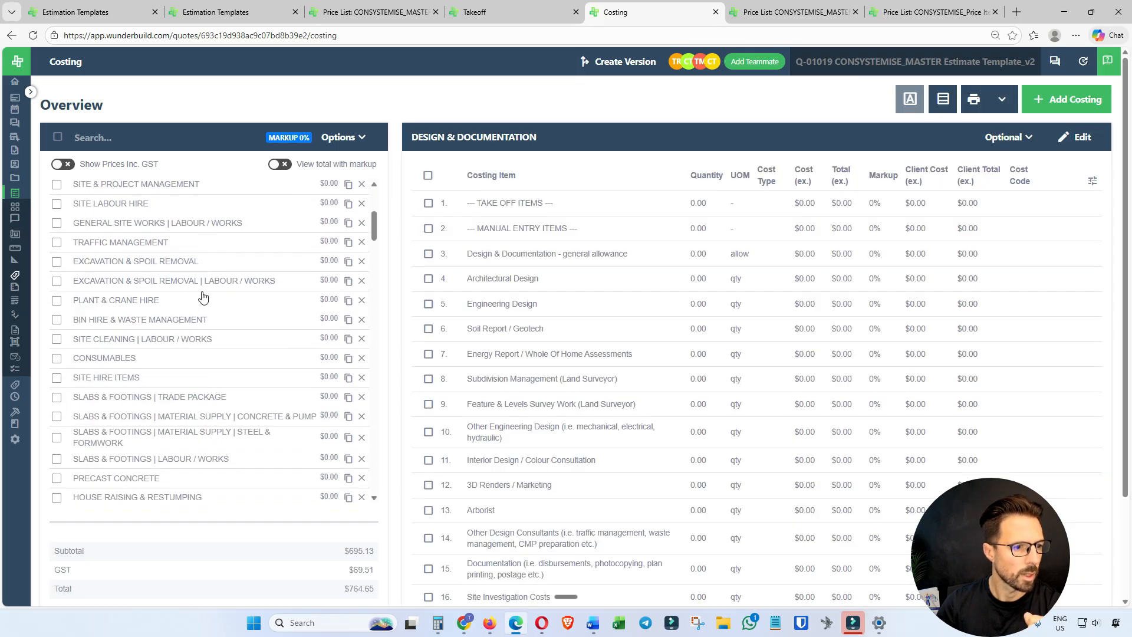
scroll(203, 313, "down", 2)
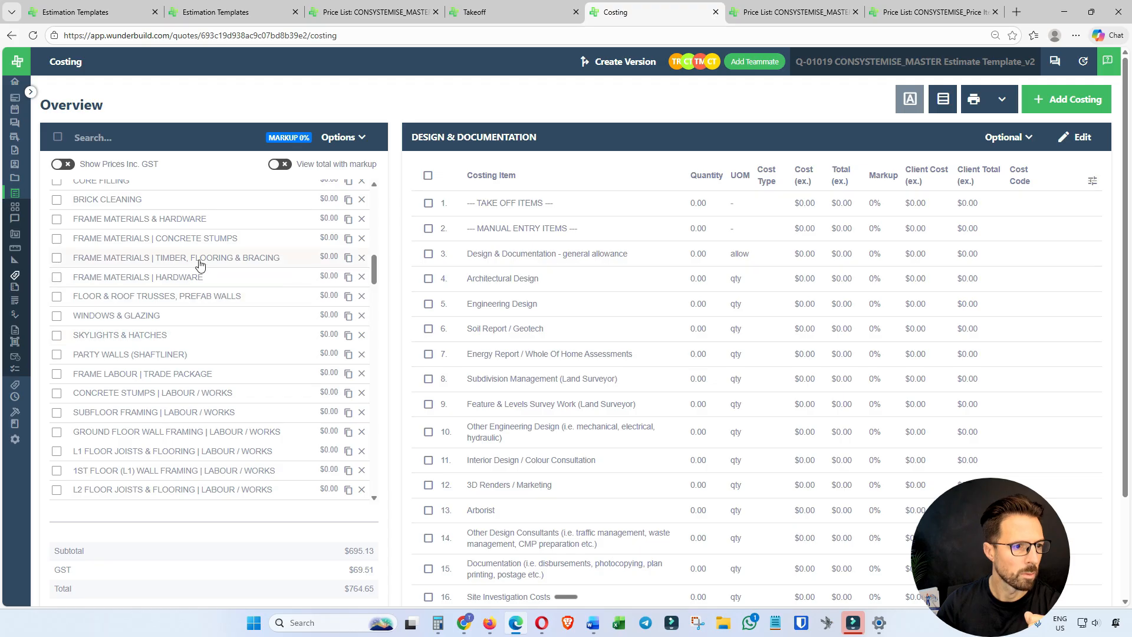
left_click(293, 259)
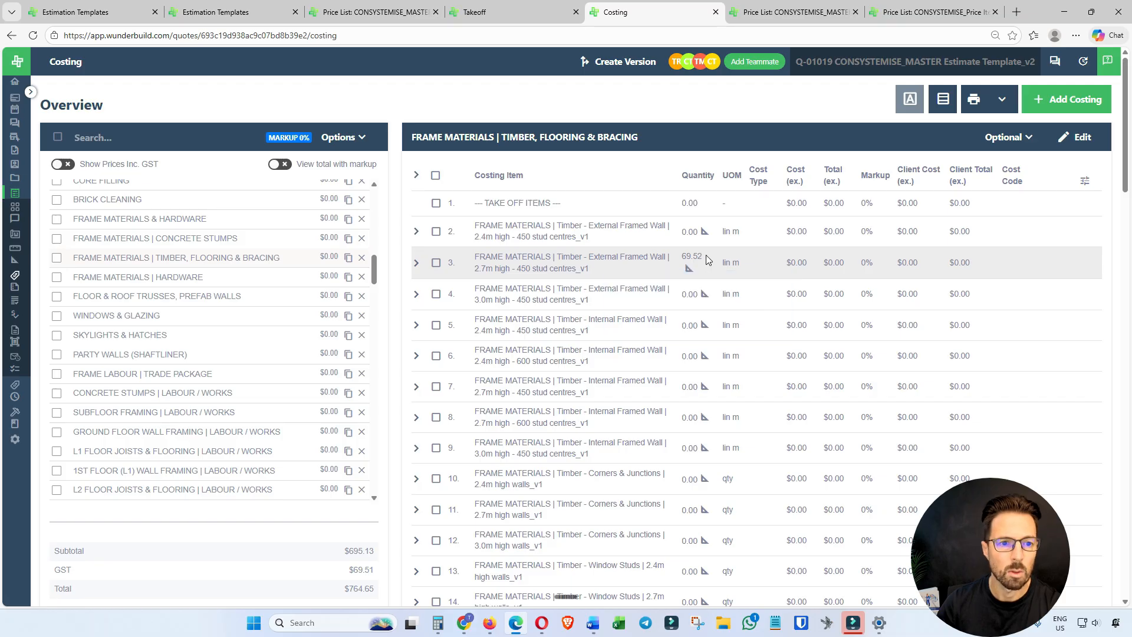
mouse_move(704, 264)
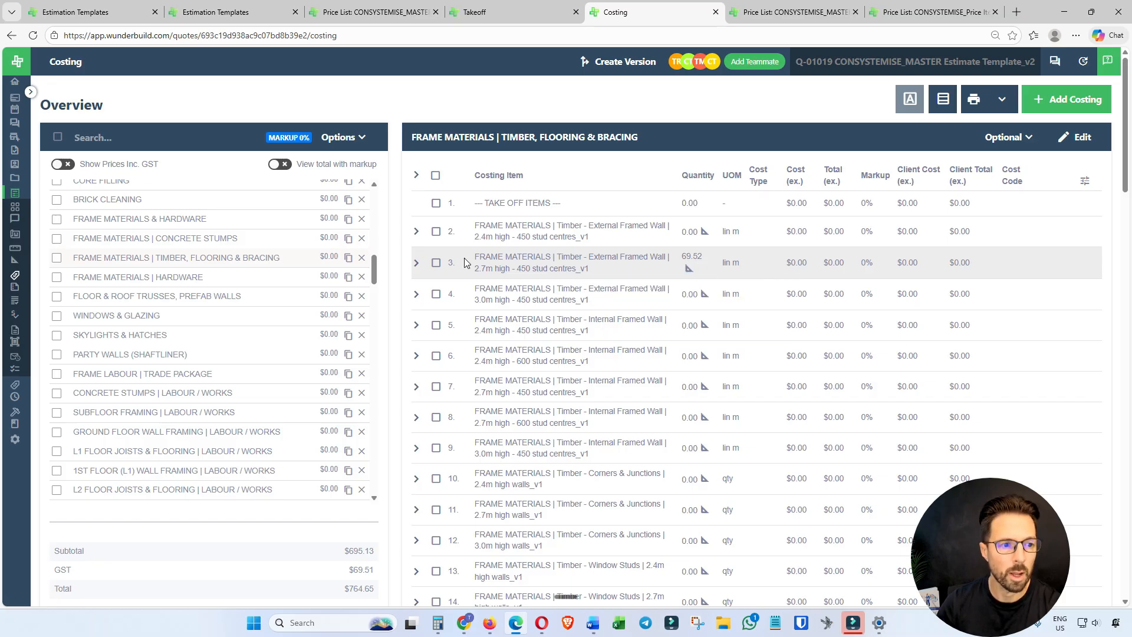
left_click(416, 262)
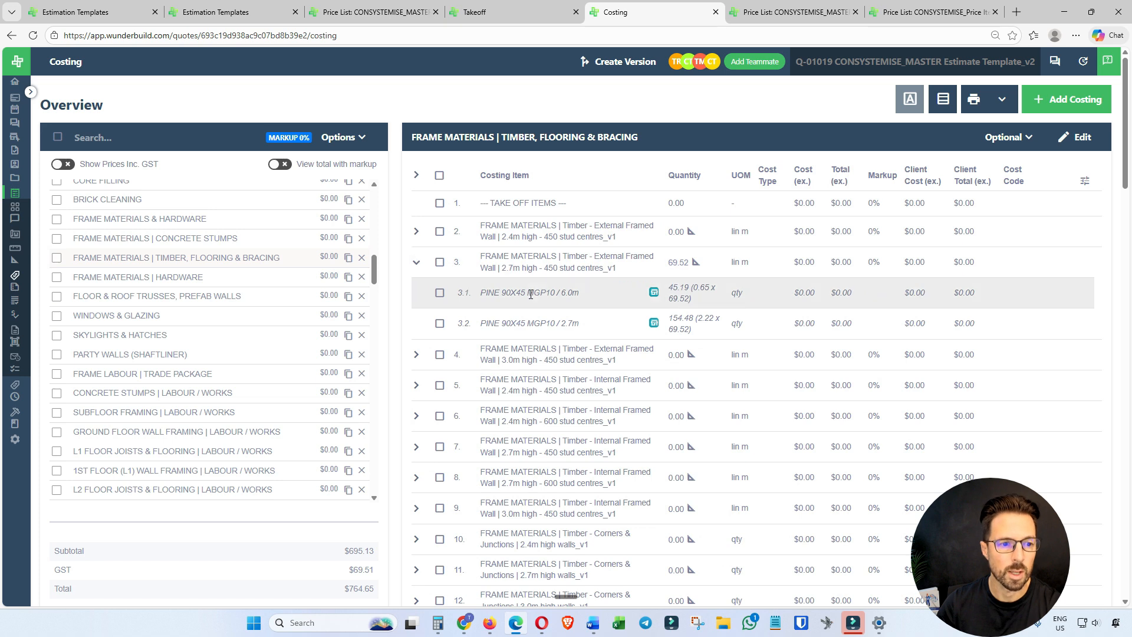
mouse_move(691, 302)
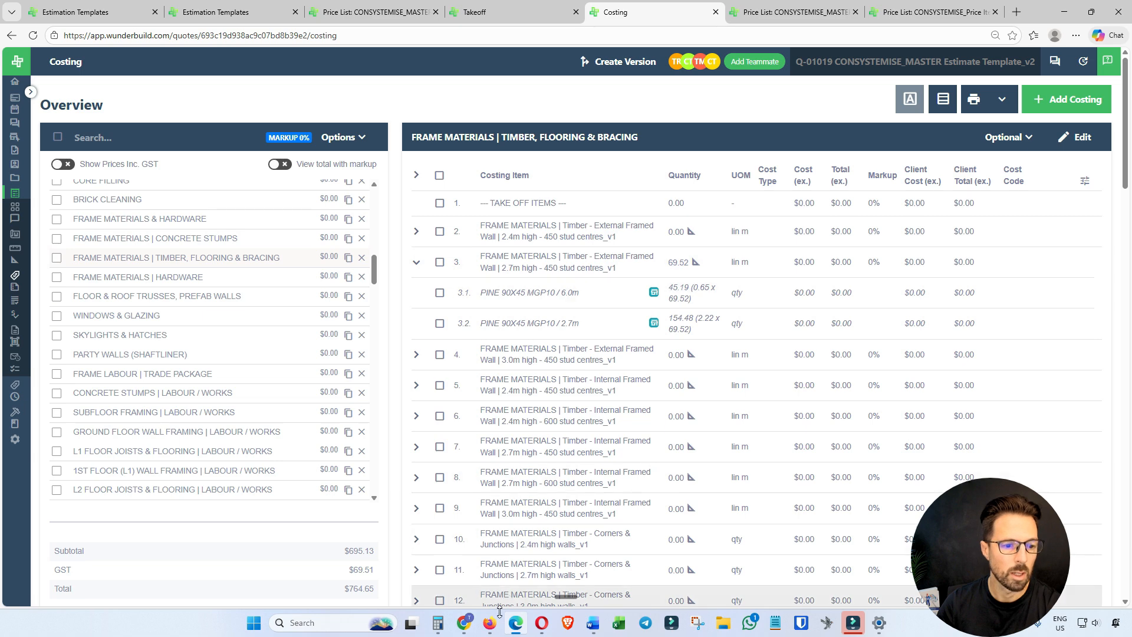
In the Assemblies list, examine the 2.7m high External Framed Wall assembly's items with their calculation notes shown, and close it unchanged.
key("alt+Tab")
scroll(644, 325, "up", 10)
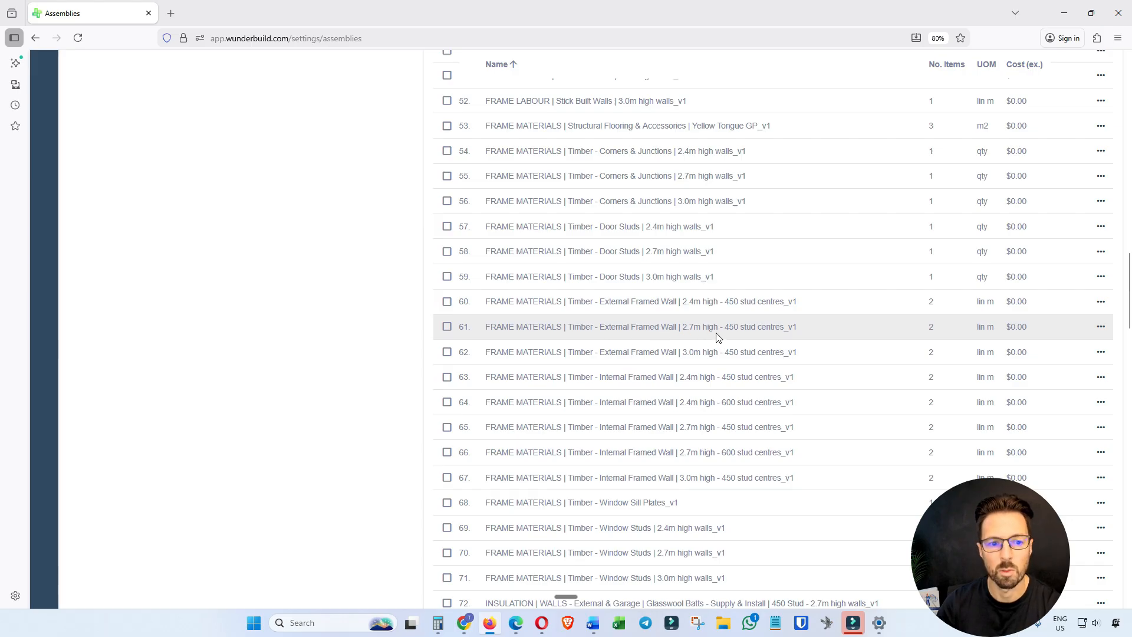
left_click(1100, 327)
left_click(1064, 348)
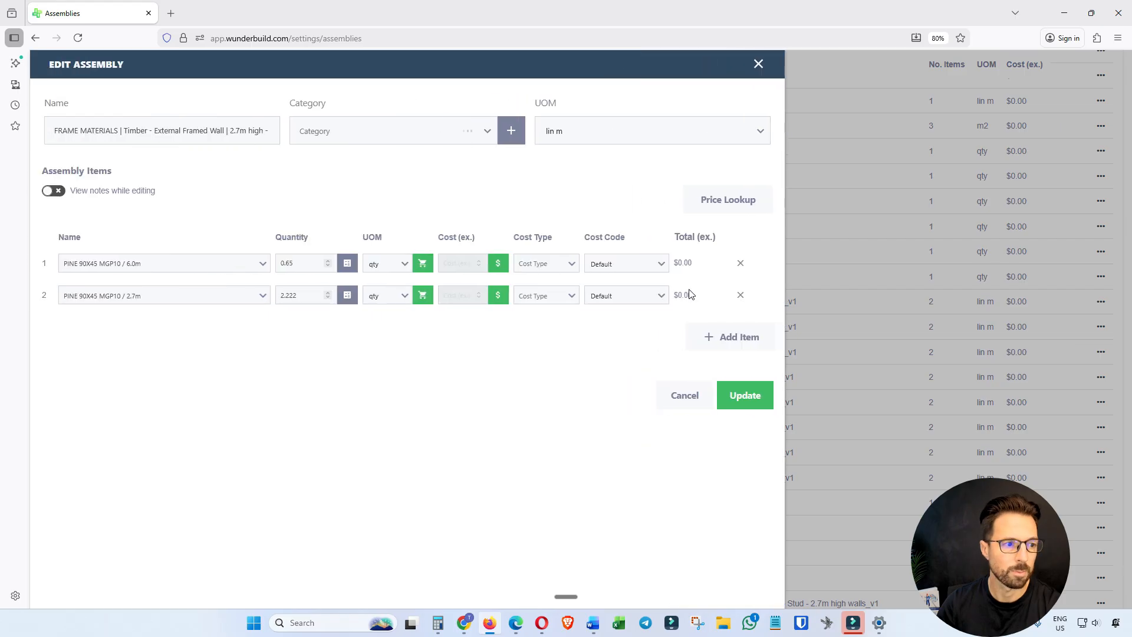
left_click(54, 191)
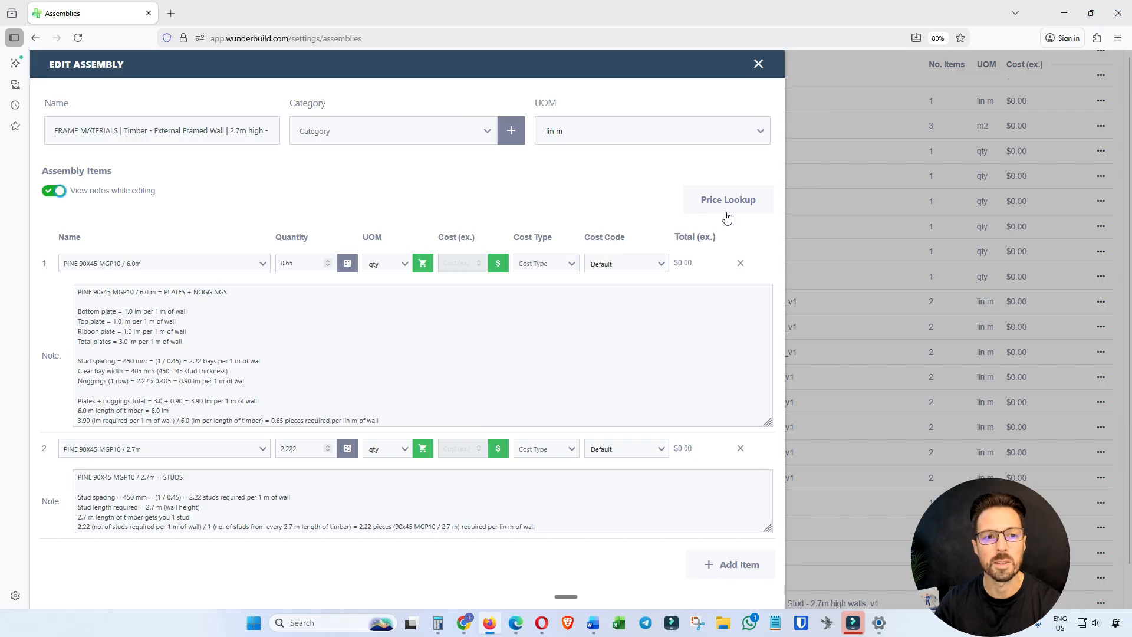
left_click(757, 65)
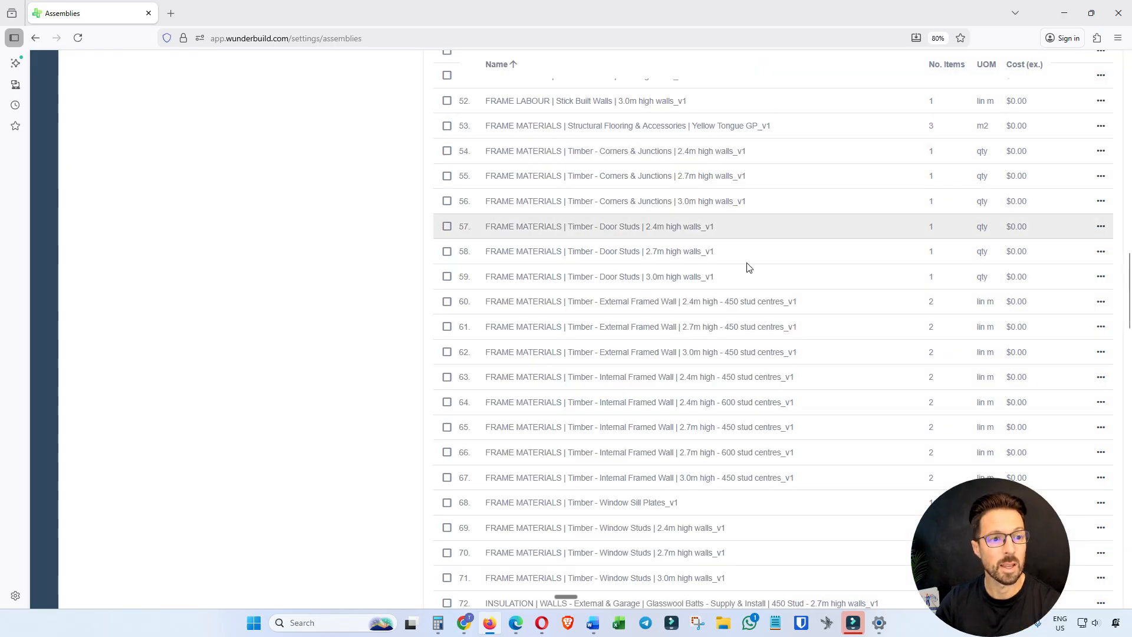
Review the Face Bricks price under category 2200.01 in CONSYSTEMISE_MASTER Price List_v1, and the face brick options in CONSYSTEMISE_Price Item Catalogue_v1.
left_click(517, 629)
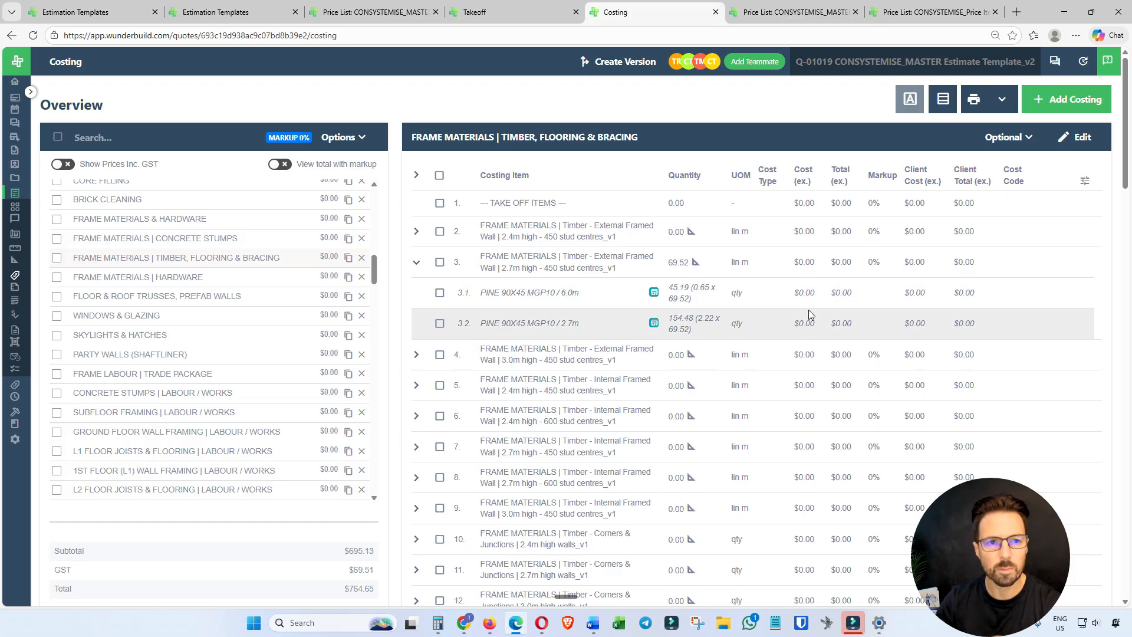
left_click(794, 13)
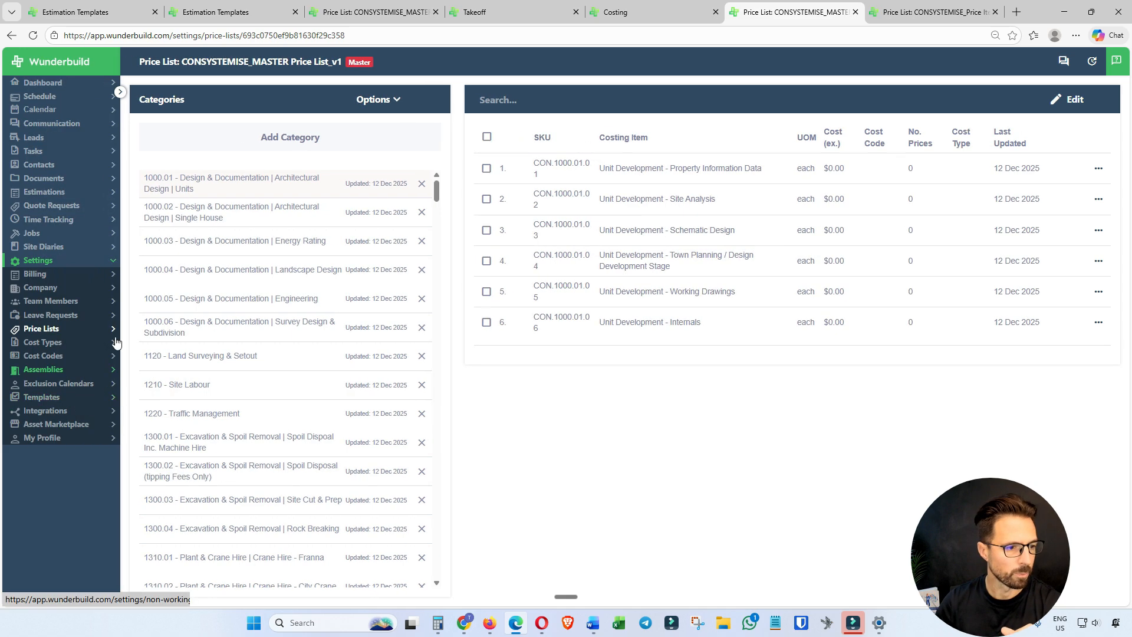
scroll(206, 417, "down", 1)
scroll(207, 417, "down", 7)
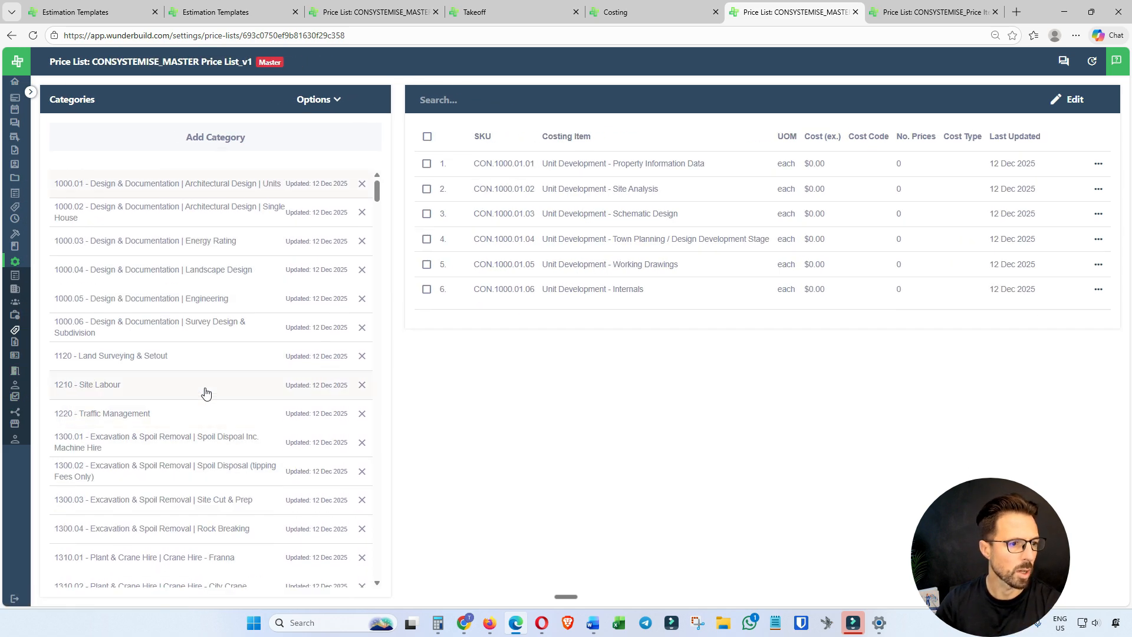
scroll(206, 392, "down", 12)
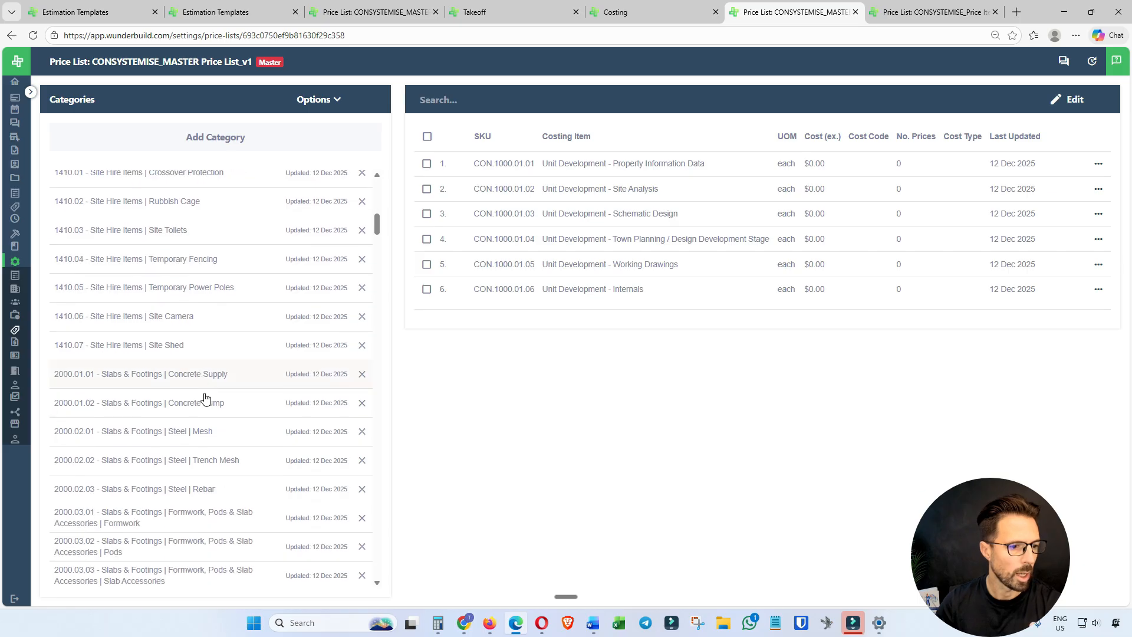
scroll(205, 399, "down", 3)
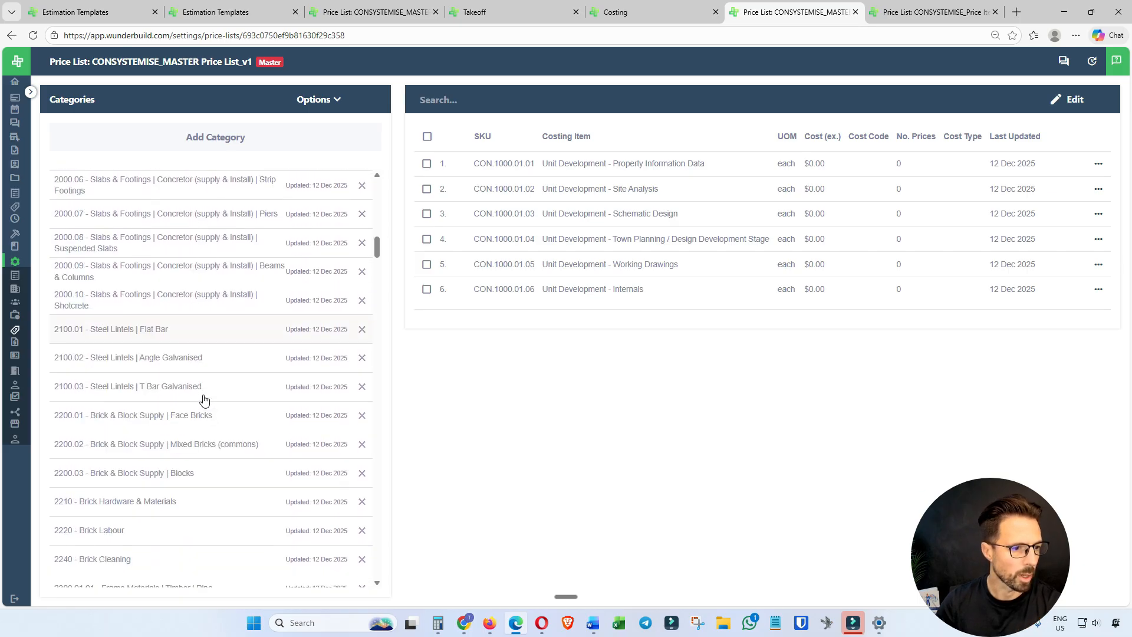
left_click(170, 418)
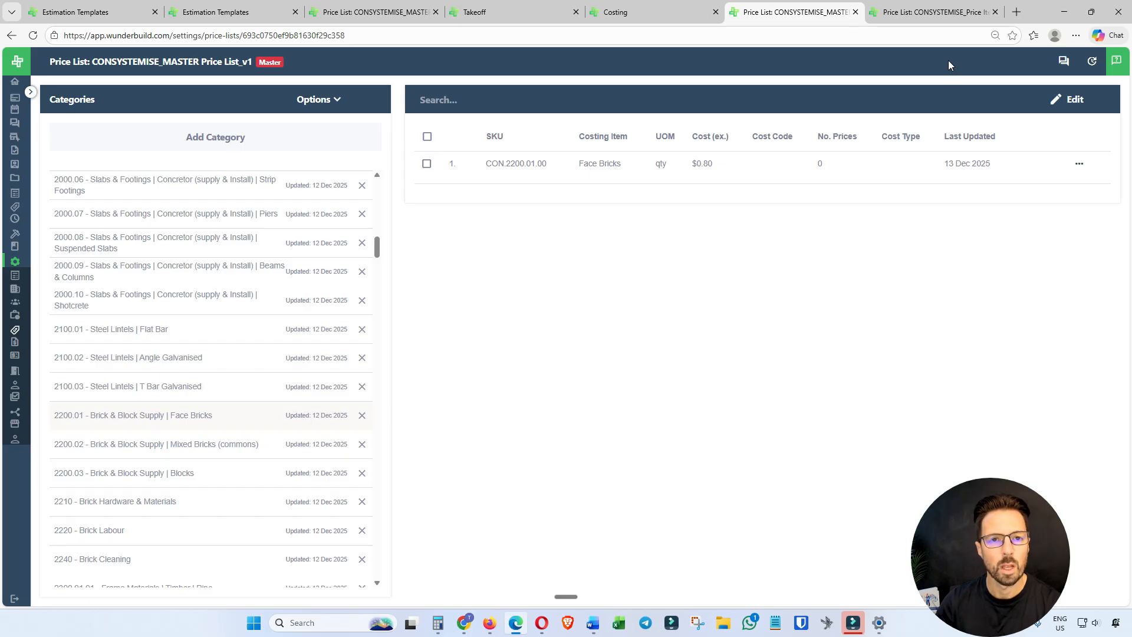
left_click(910, 17)
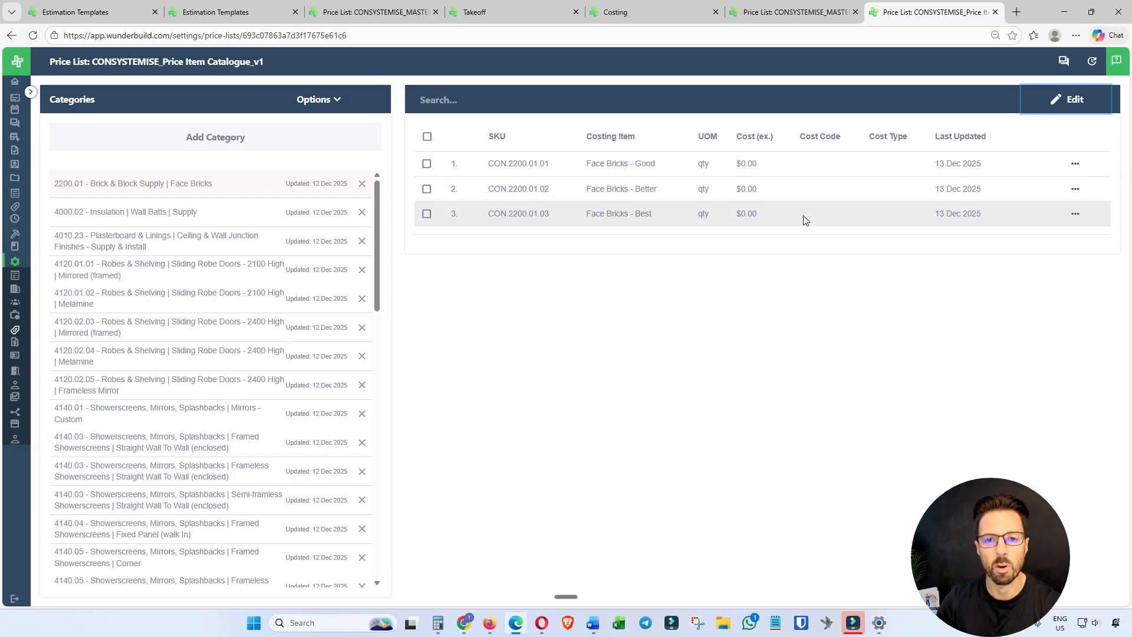
Examine the details of the Face Bricks - Good price item in CONSYSTEMISE_Price Item Catalogue_v1, and close it unchanged.
left_click(1074, 164)
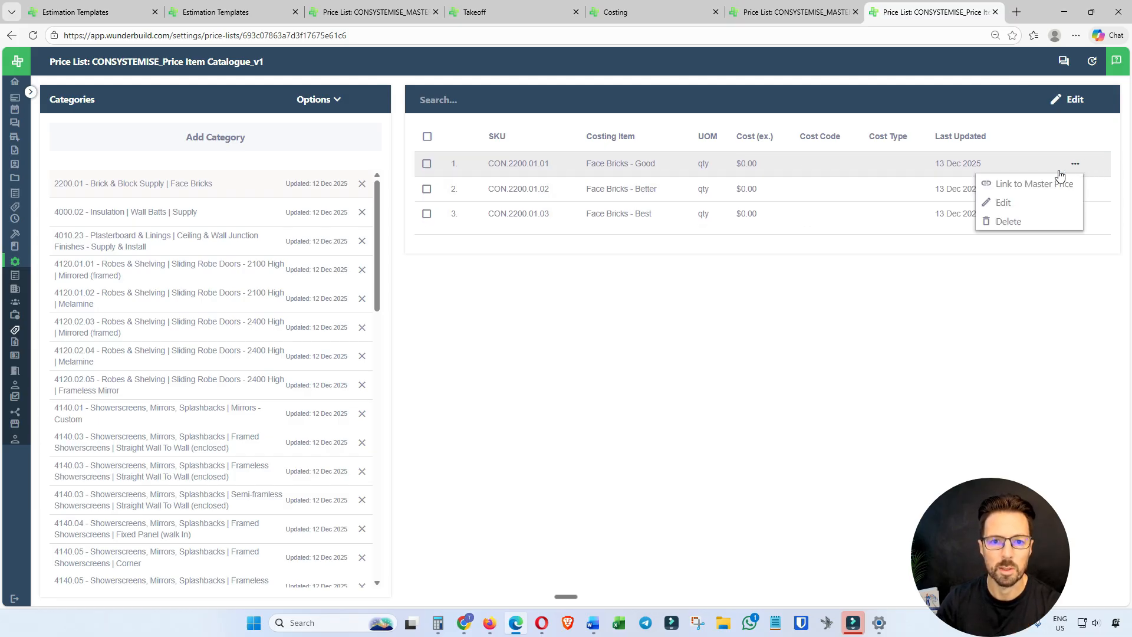
left_click(1003, 204)
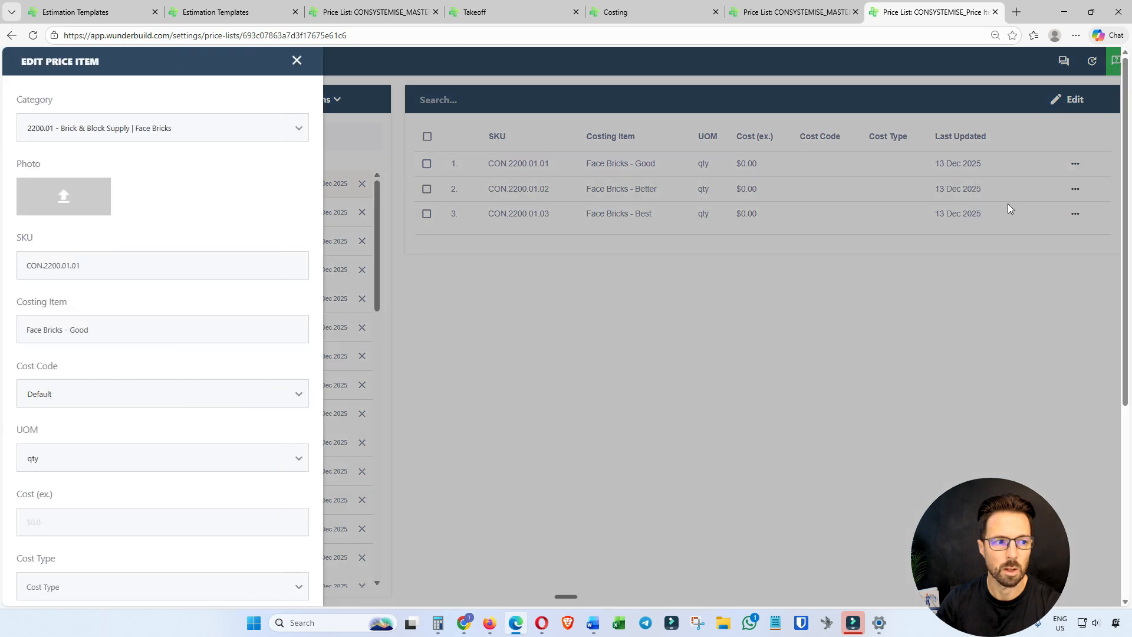
scroll(248, 260, "down", 5)
scroll(250, 265, "up", 5)
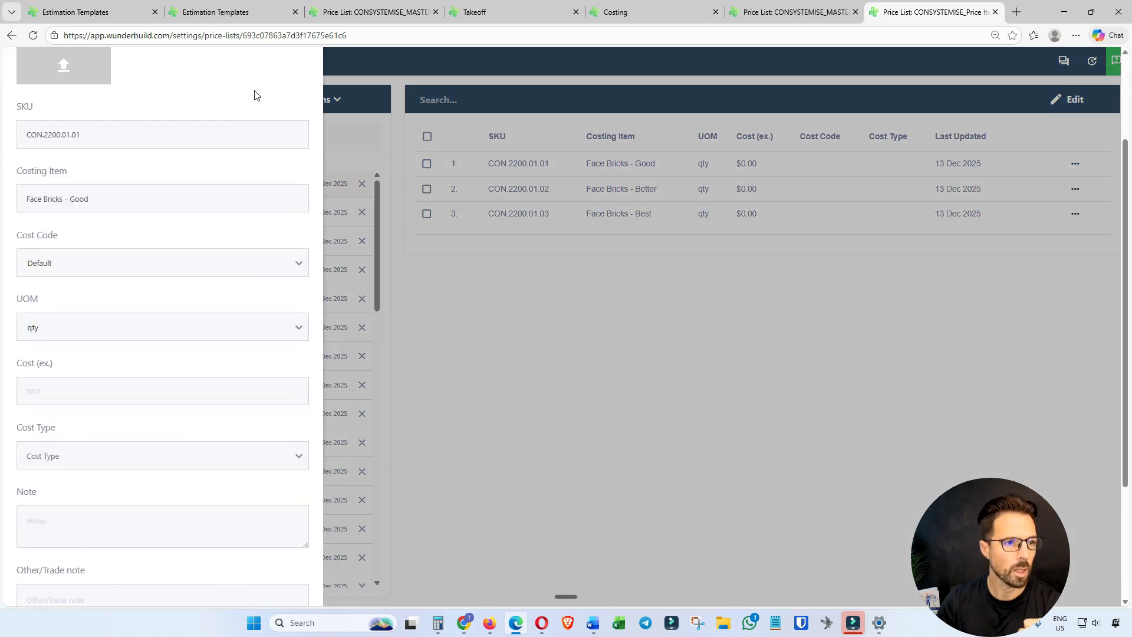
left_click(297, 60)
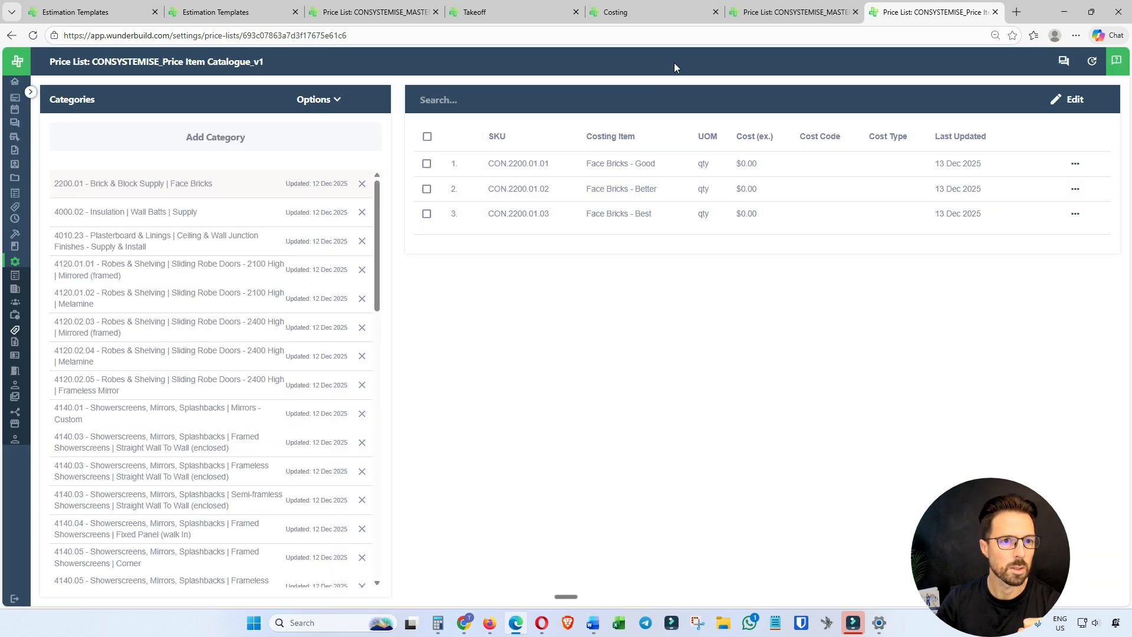
In CONSYSTEMISE_MASTER Price List_v1, start linking price items to Face Bricks, choosing CONSYSTEMISE_Price Item Catalogue_v1 as the lookup price list.
left_click(787, 12)
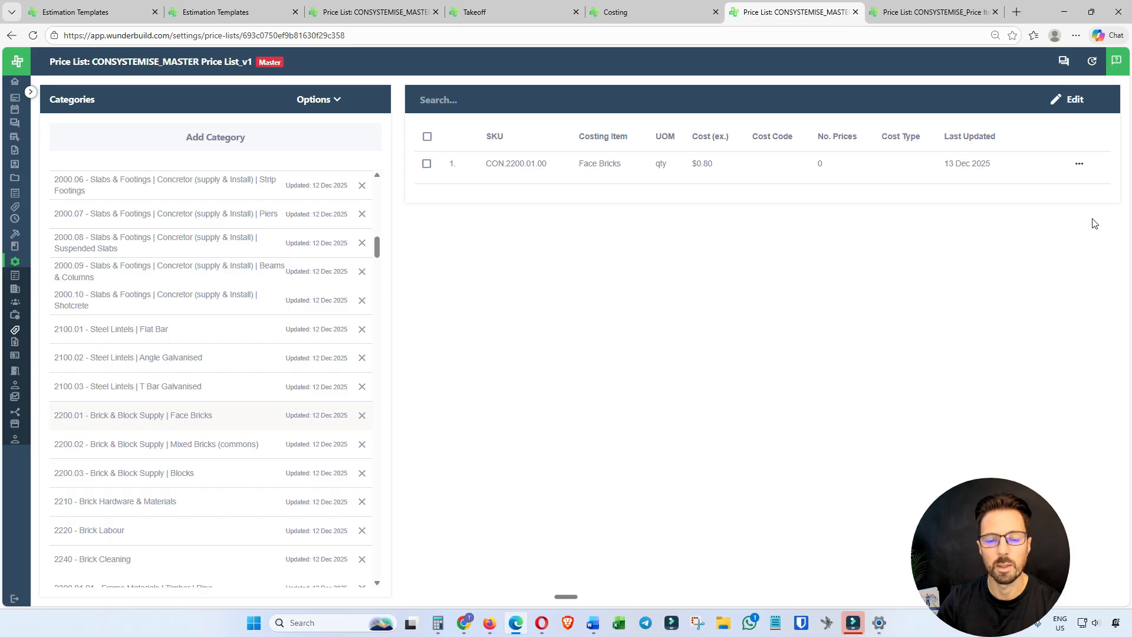
left_click(1079, 166)
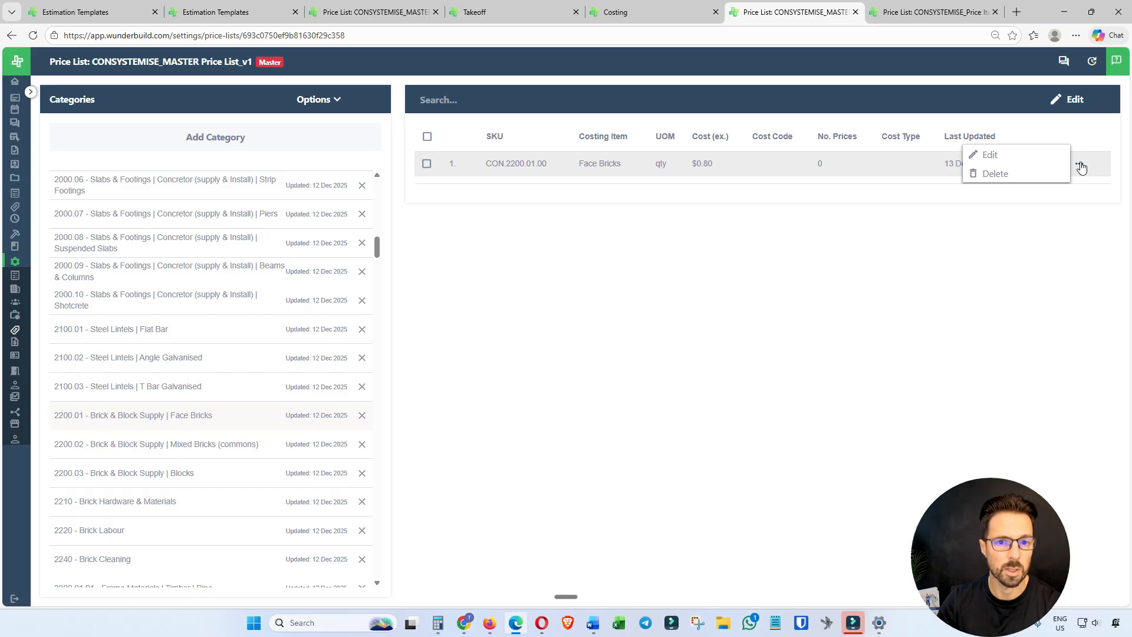
left_click(988, 155)
scroll(283, 294, "down", 7)
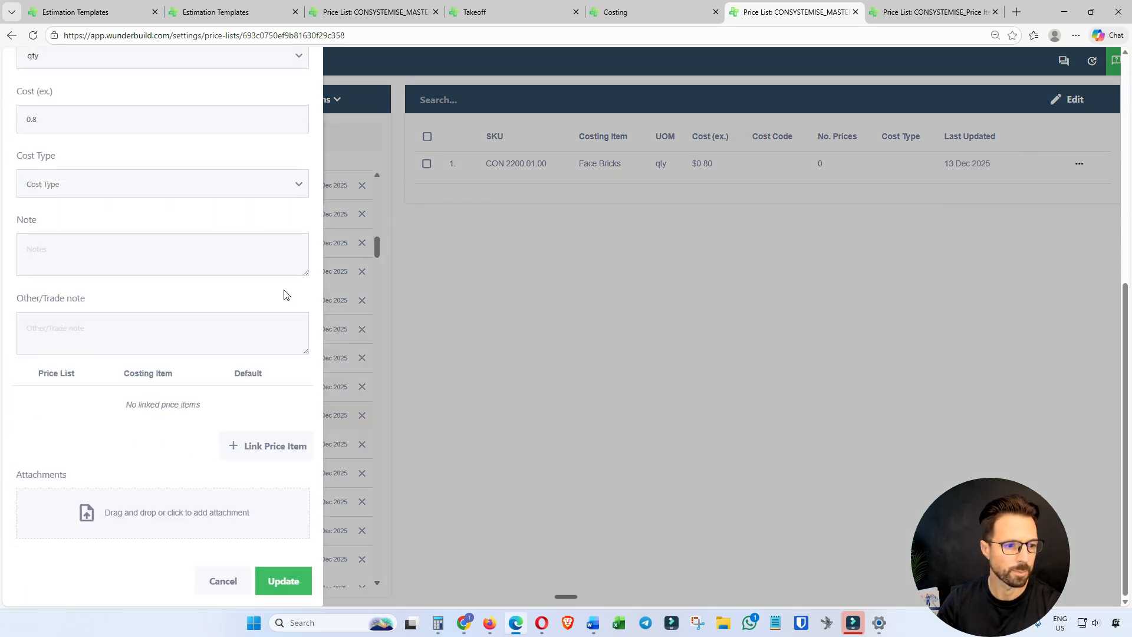
left_click(263, 453)
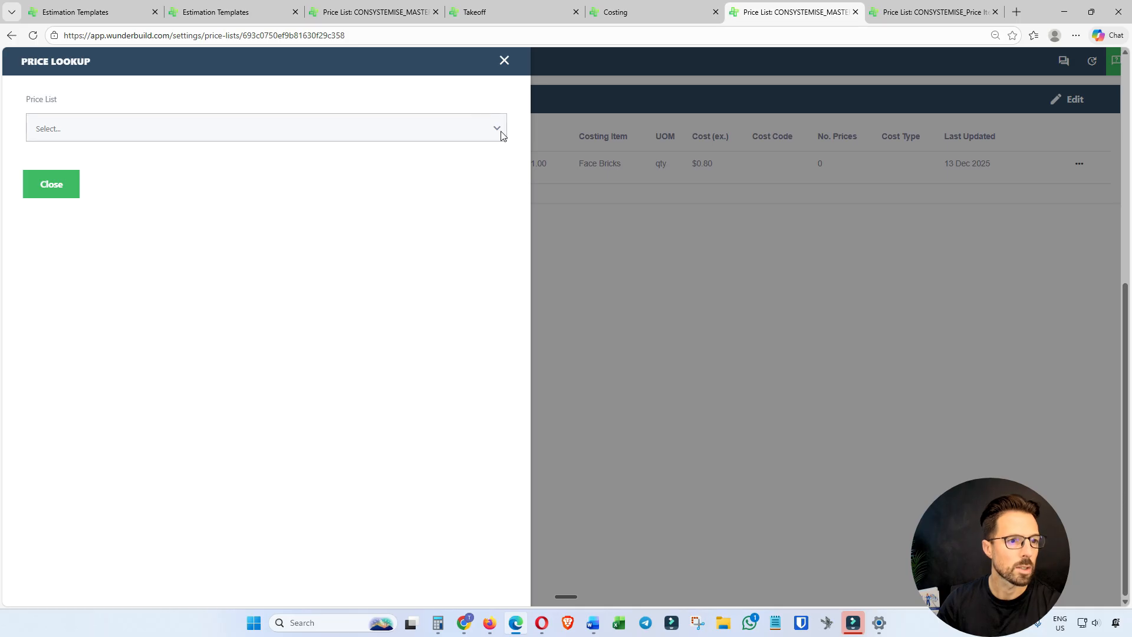
left_click(498, 130)
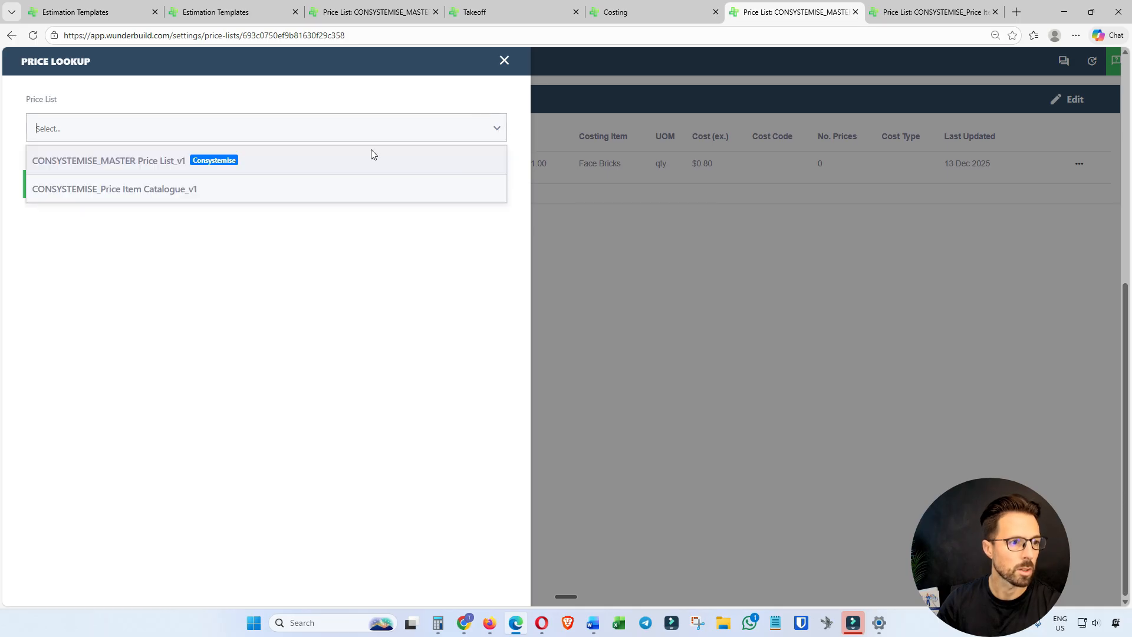
left_click(166, 189)
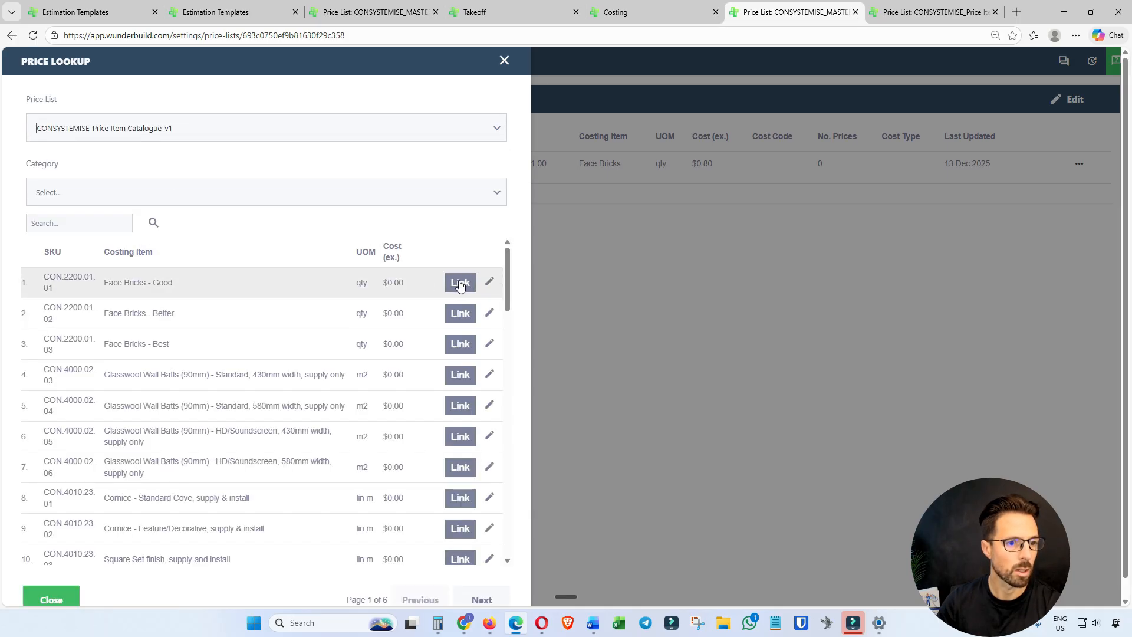
Link Face Bricks - Good, Face Bricks - Better and Face Bricks - Best to the master Face Bricks item, and save the update.
left_click(460, 284)
left_click(459, 315)
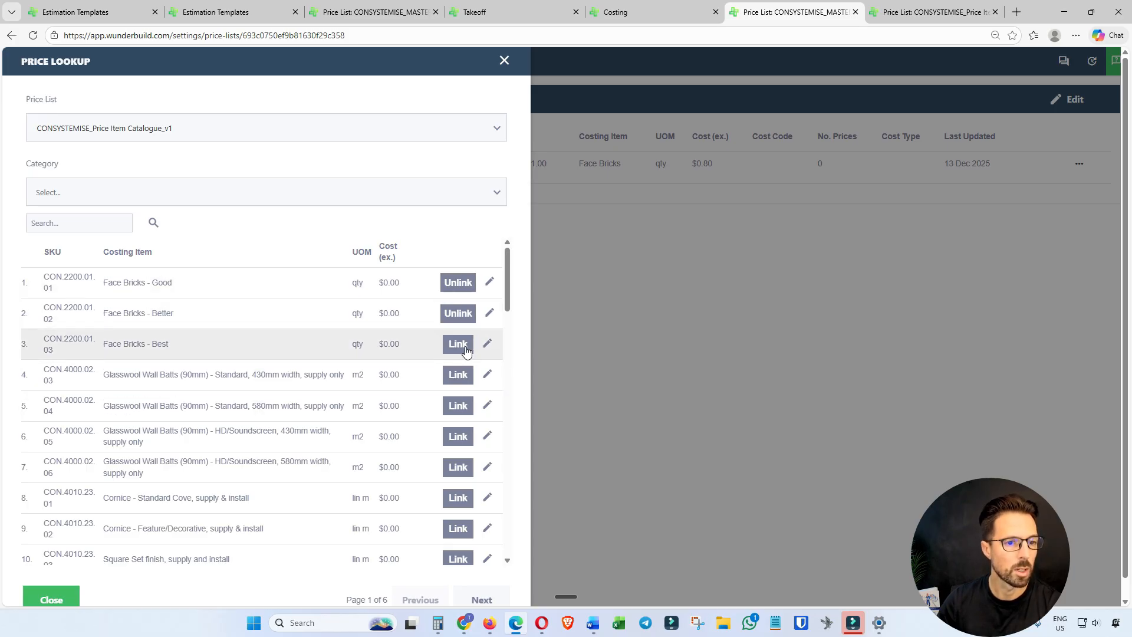
left_click(458, 345)
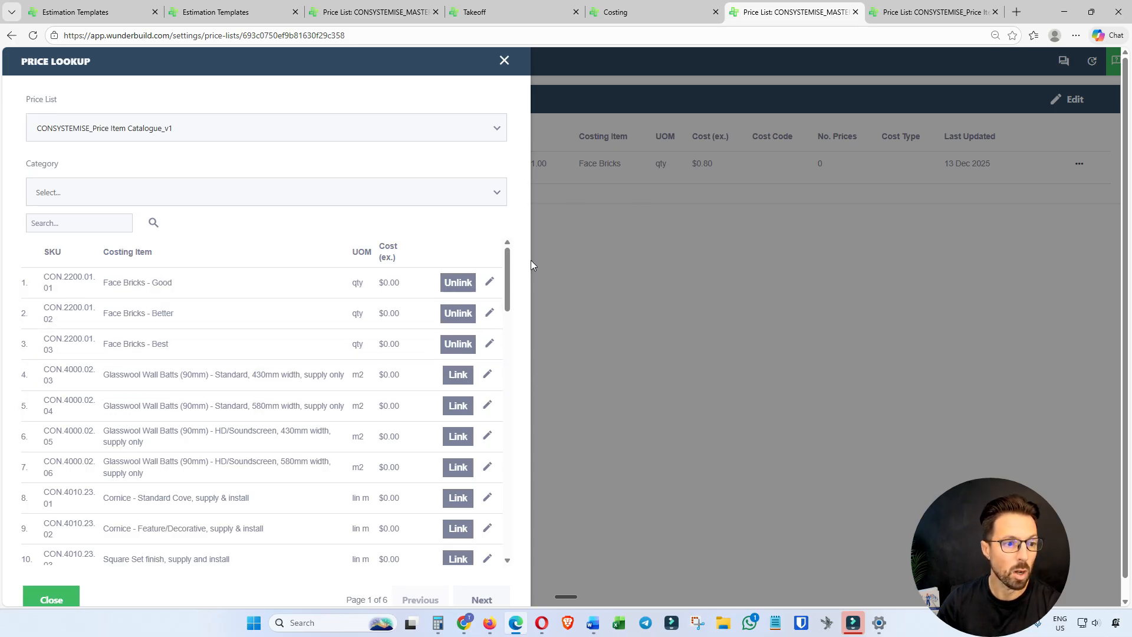
scroll(189, 490, "down", 4)
scroll(328, 353, "up", 4)
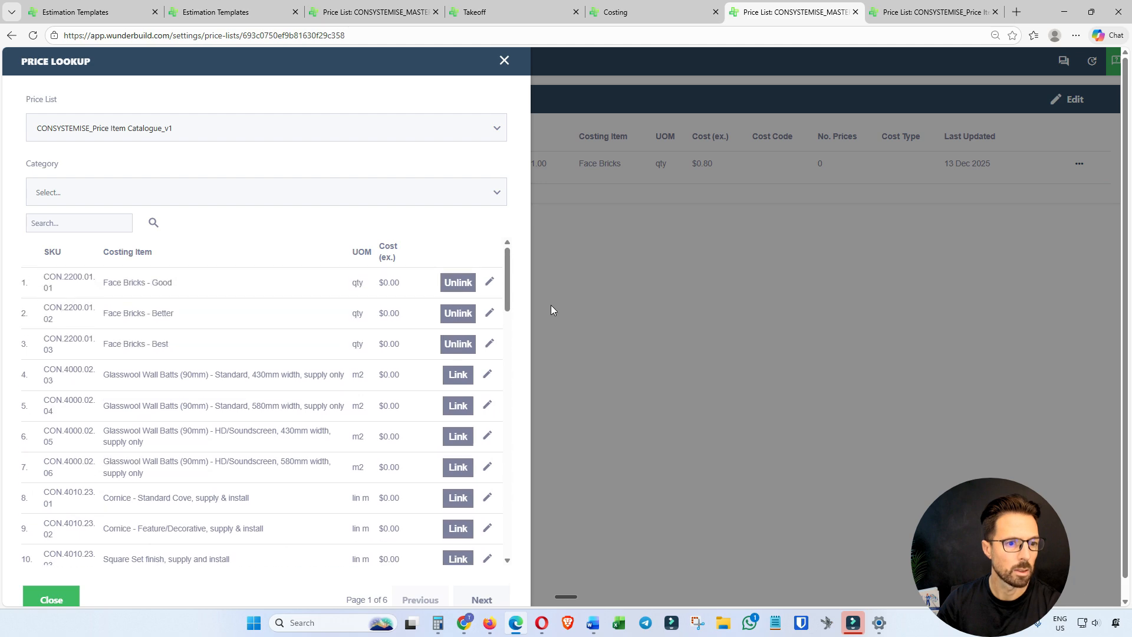
scroll(354, 436, "down", 5)
left_click(56, 598)
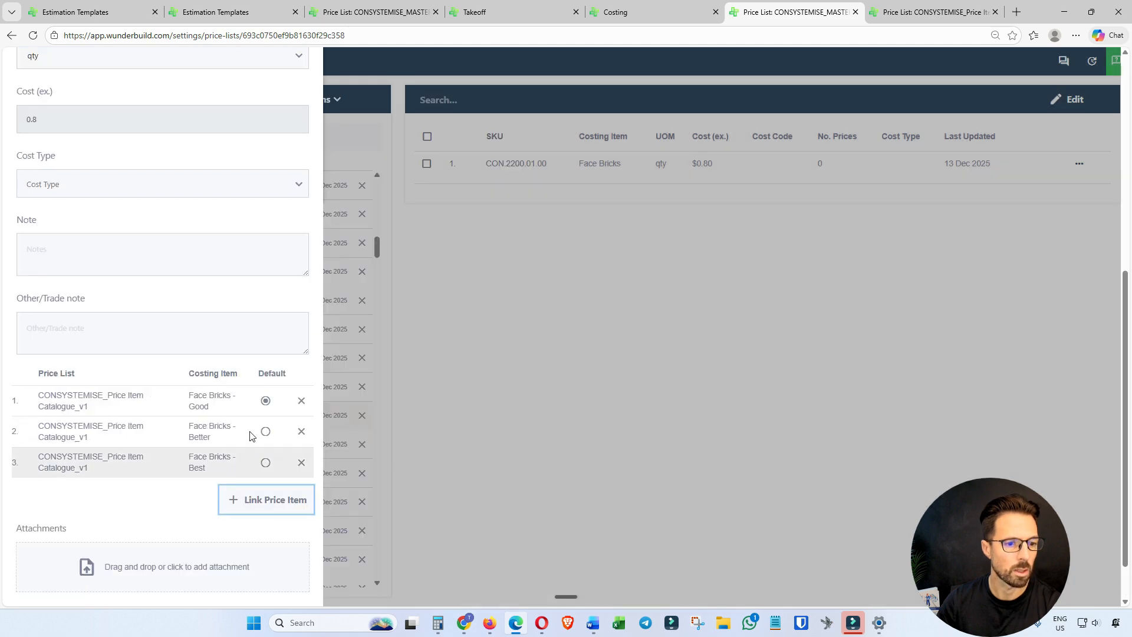
scroll(239, 438, "down", 1)
left_click(287, 585)
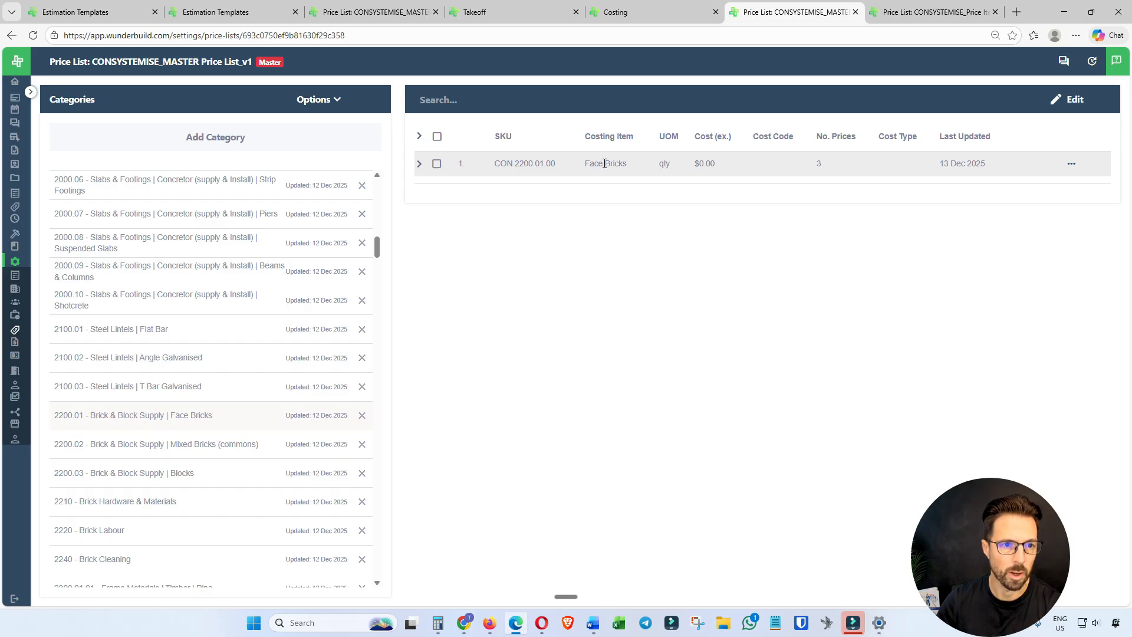
Reload the costing, examine the BRICKS | Face Bricks_v1 breakdown under BRICK & BLOCK SUPPLY, and refresh the page again.
left_click(649, 12)
scroll(188, 324, "up", 4)
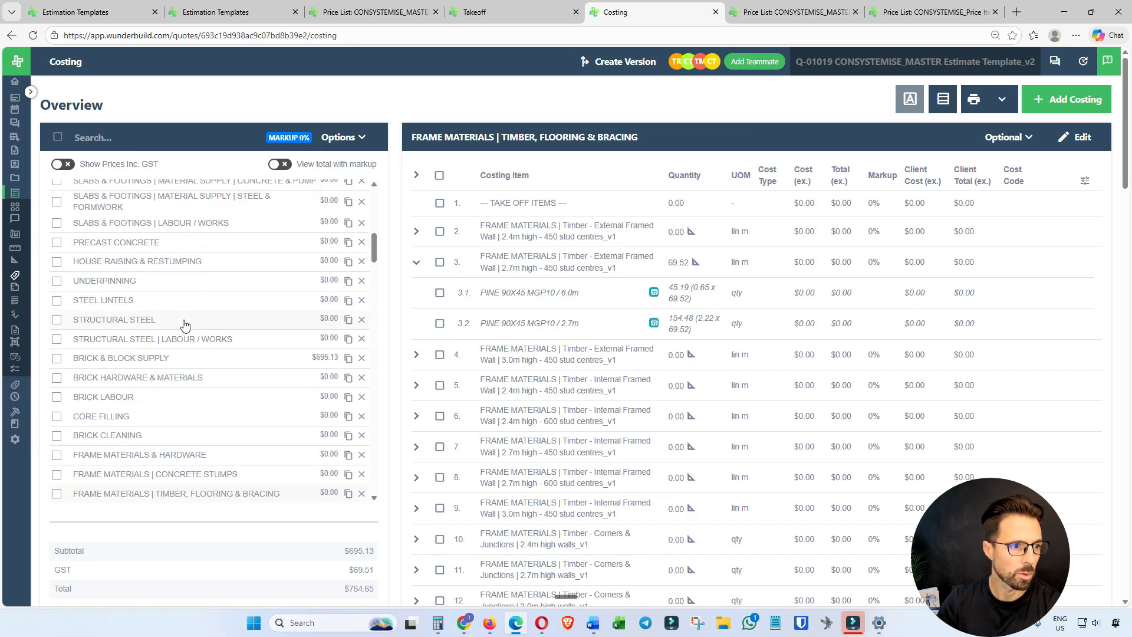
left_click(34, 36)
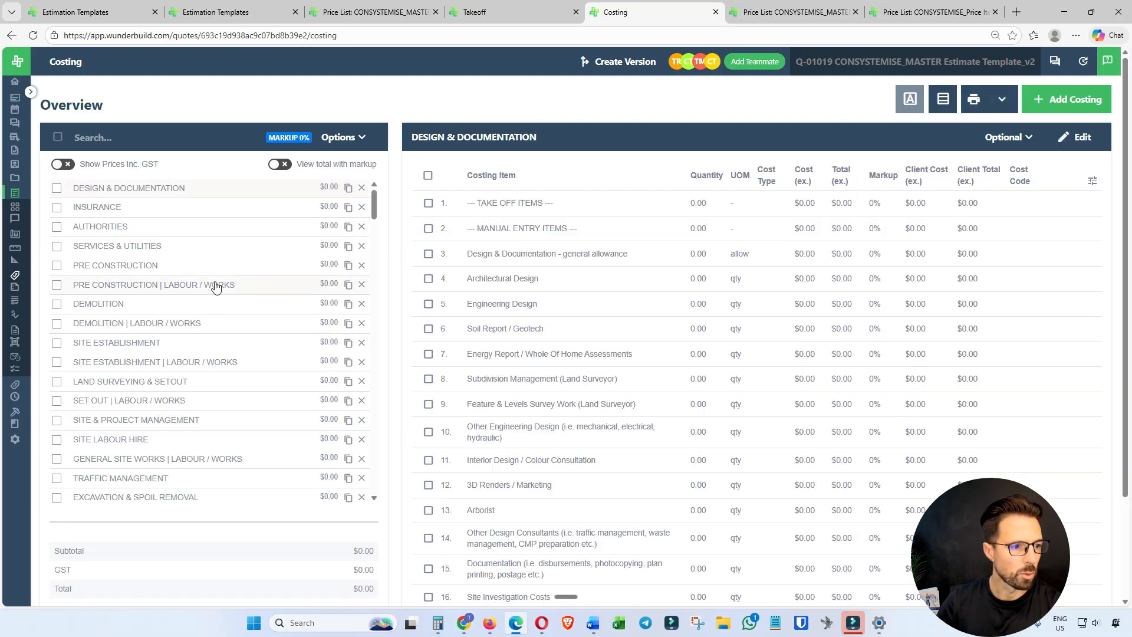
scroll(215, 287, "down", 6)
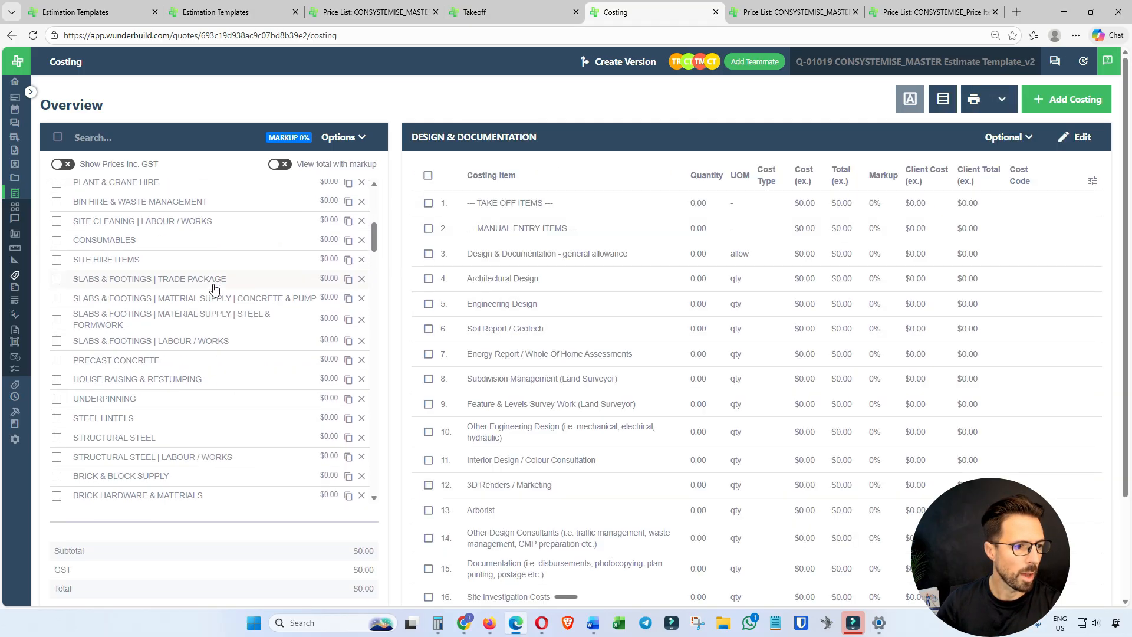
scroll(214, 288, "up", 2)
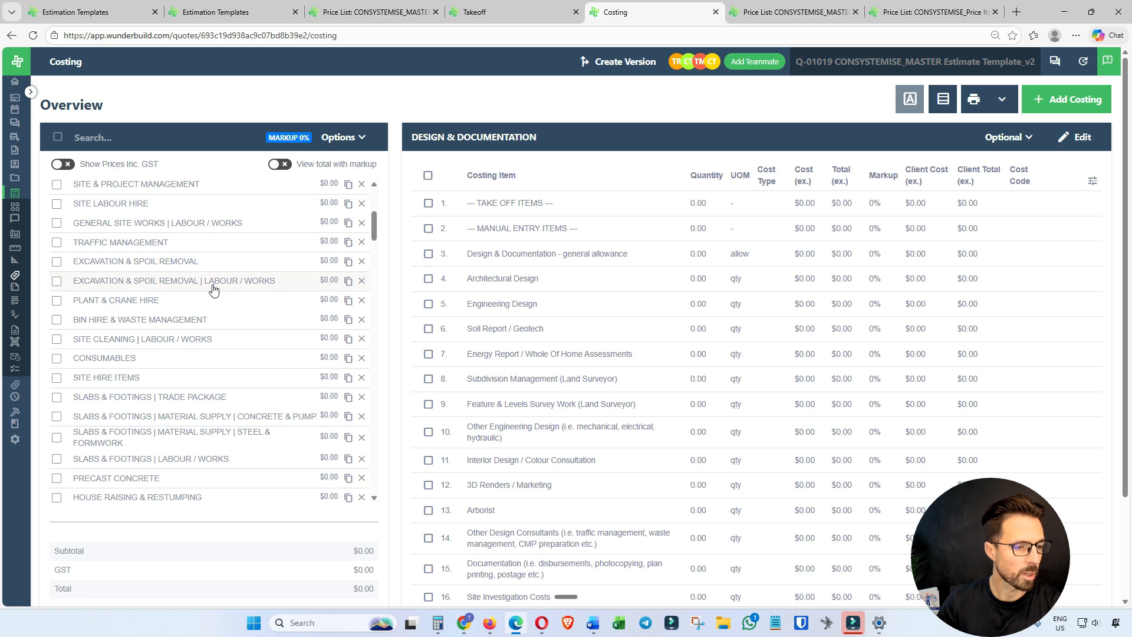
scroll(145, 361, "down", 1)
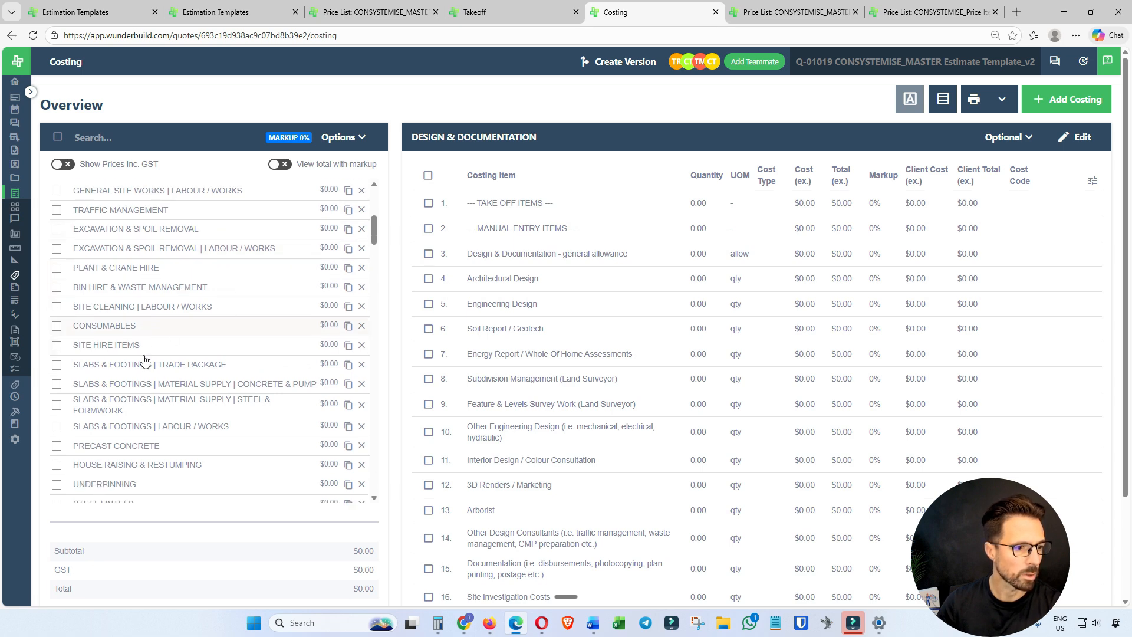
scroll(145, 361, "down", 4)
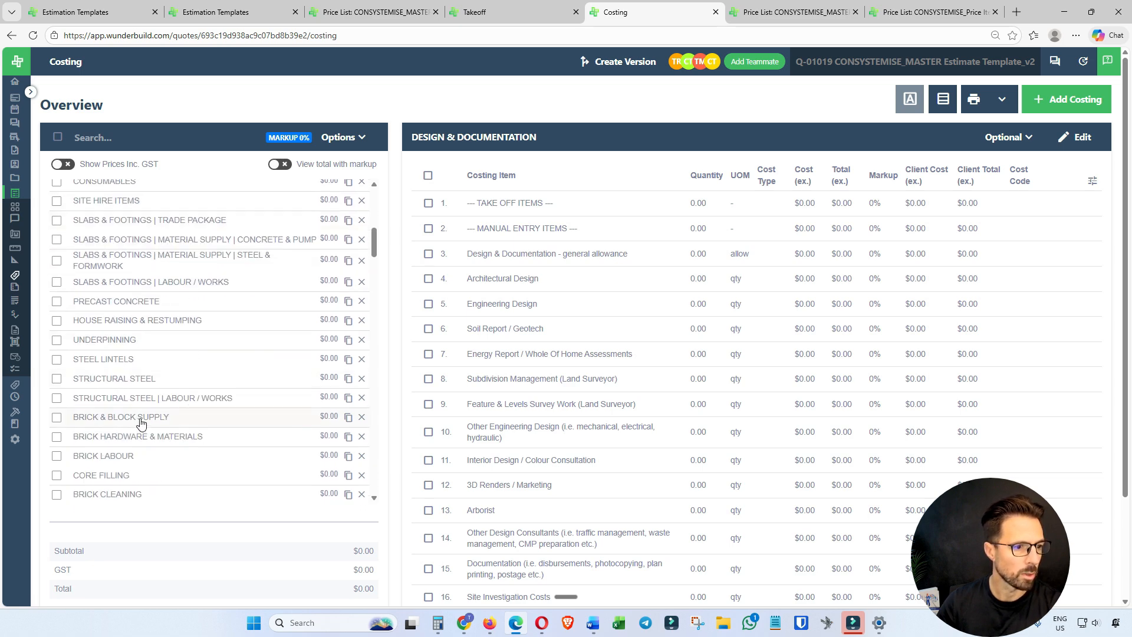
left_click(144, 419)
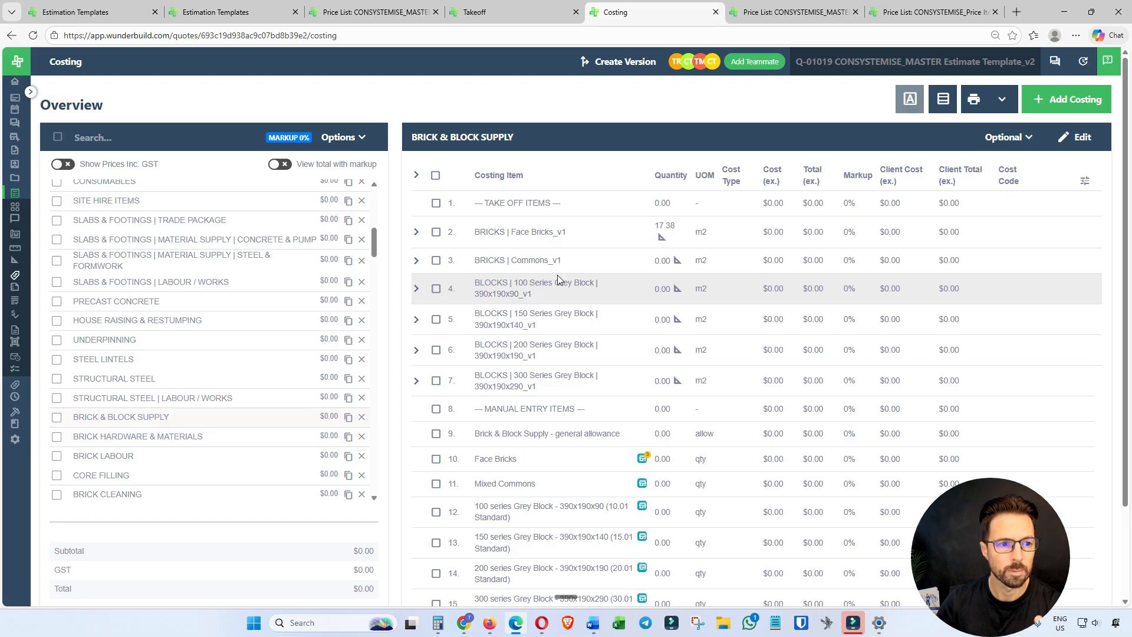
left_click(416, 233)
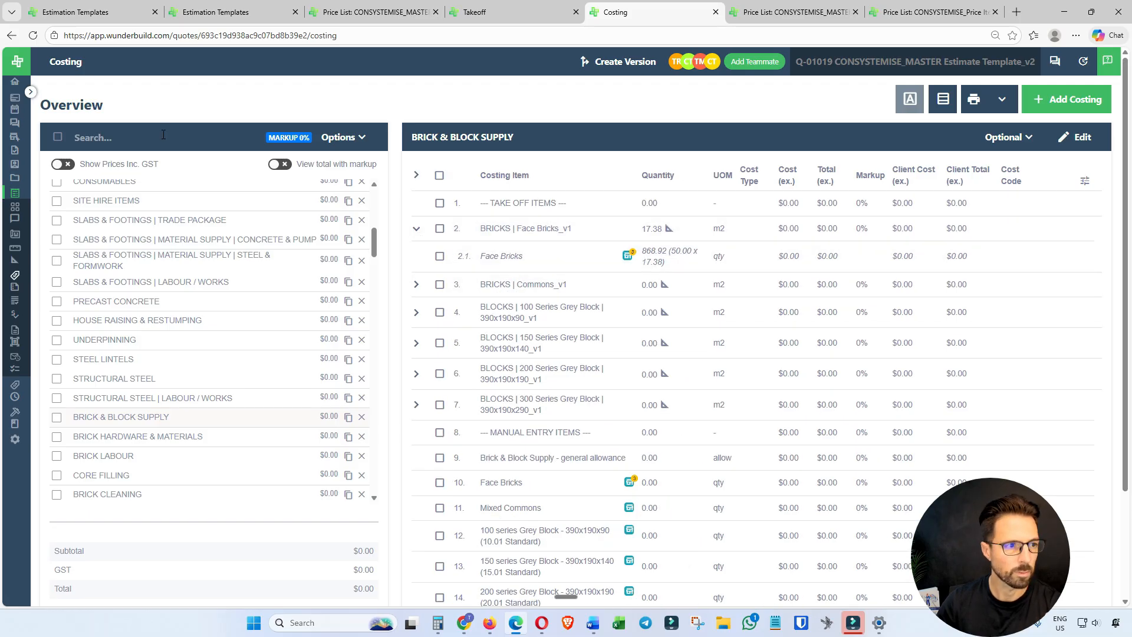
left_click(34, 38)
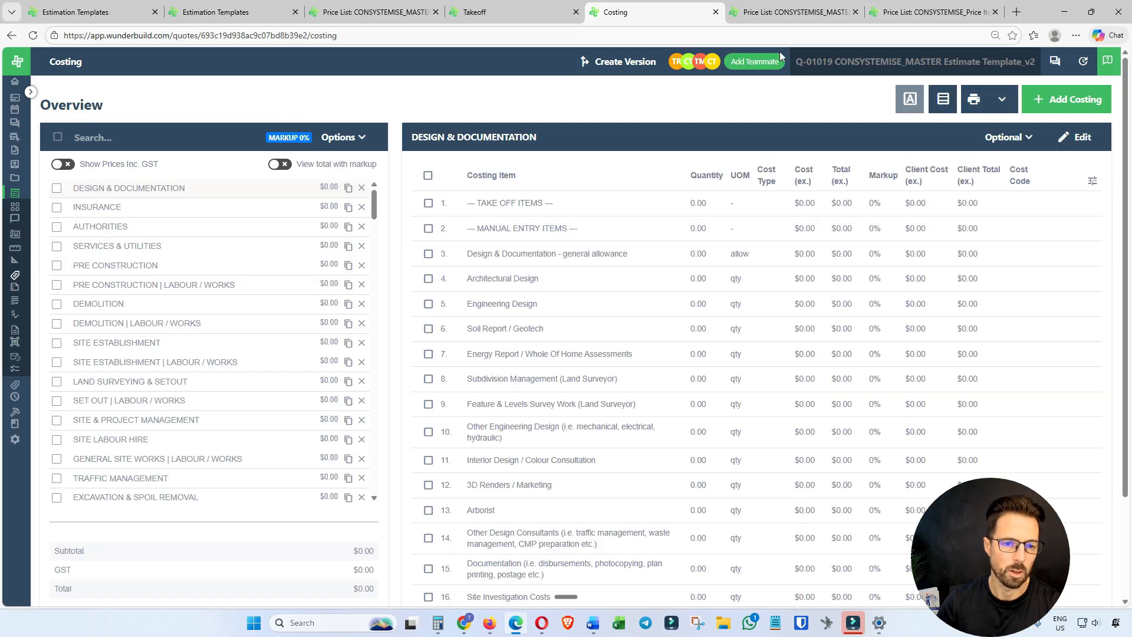
In CONSYSTEMISE_Price Item Catalogue_v1, set the Face Bricks costs to 0.8 for Good, 1 for Better and 1.5 for Best, and save.
left_click(786, 11)
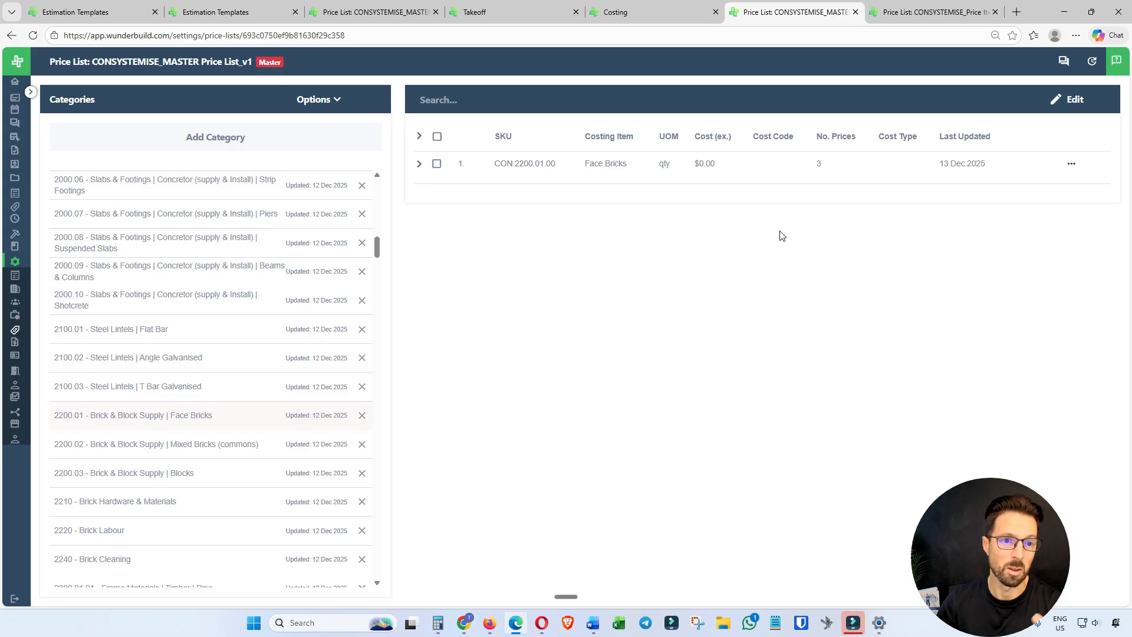
left_click(934, 11)
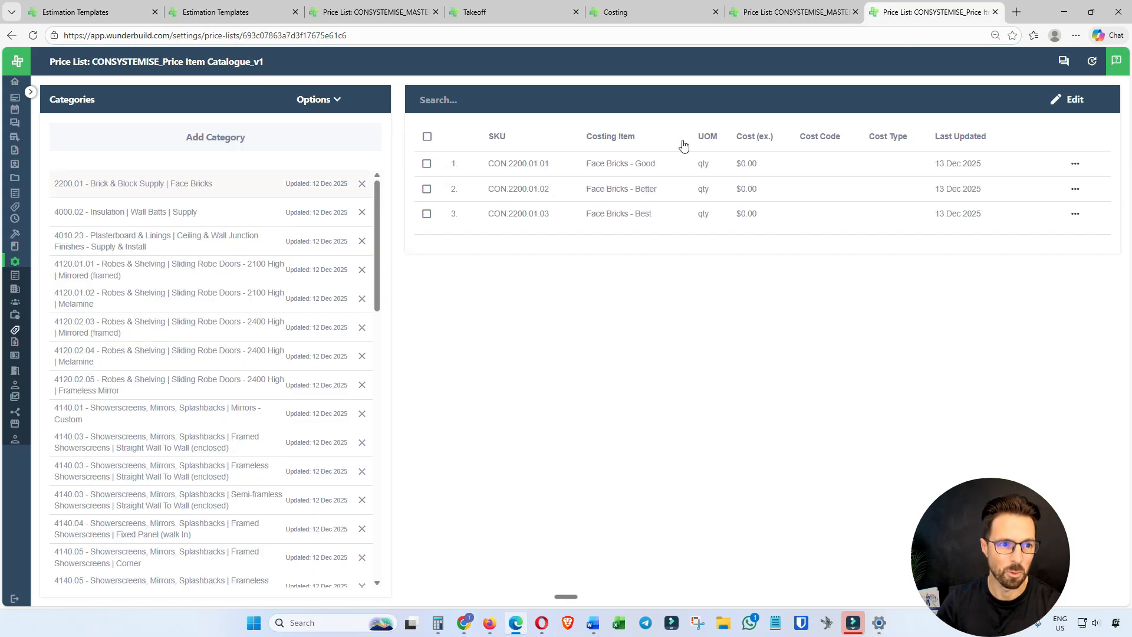
left_click(1069, 99)
left_click(520, 263)
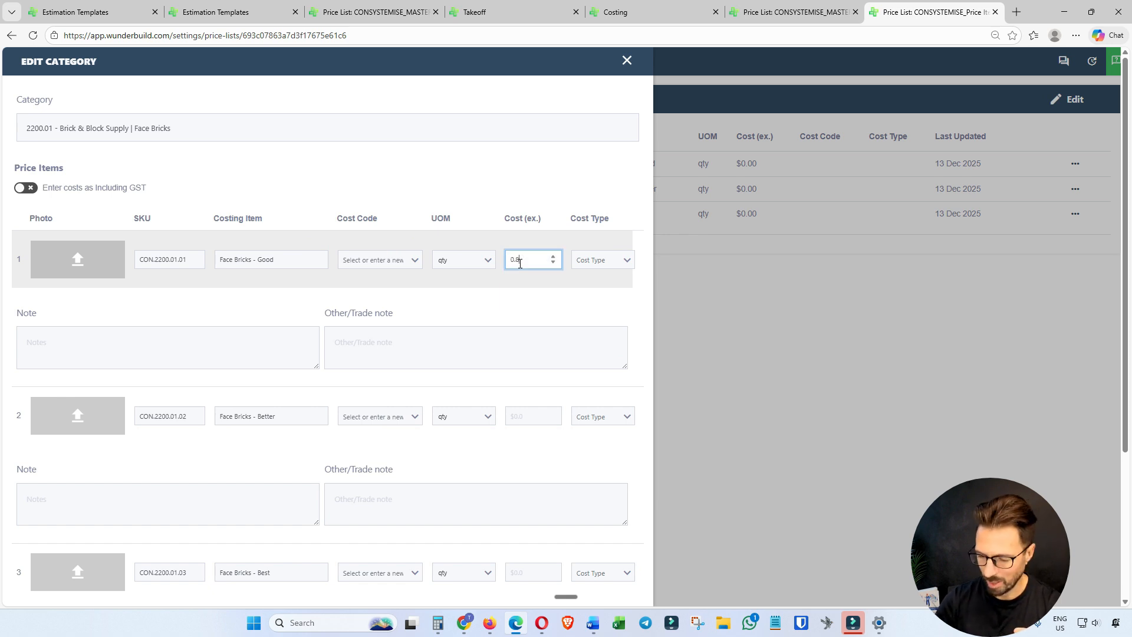
left_click(528, 417)
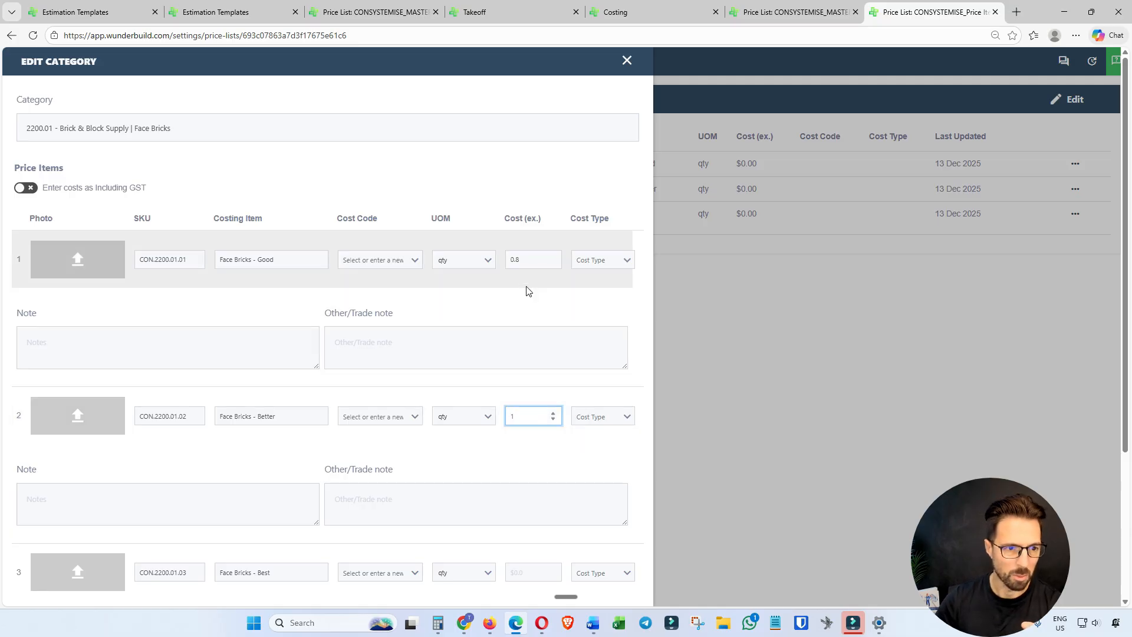
scroll(529, 294, "down", 3)
left_click(531, 395)
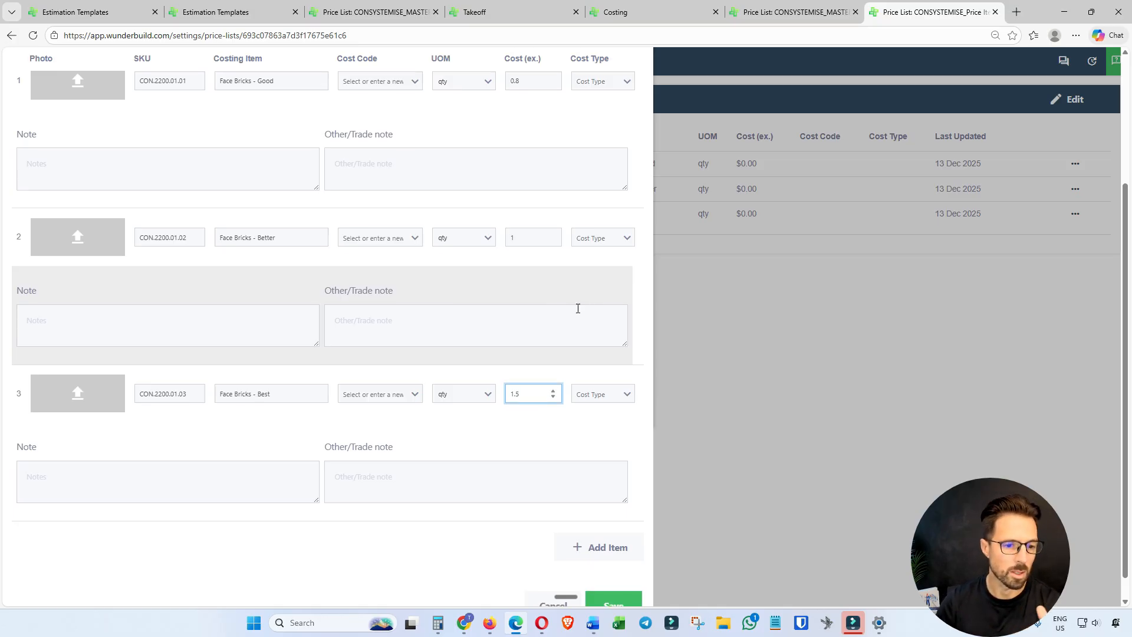
scroll(578, 308, "down", 2)
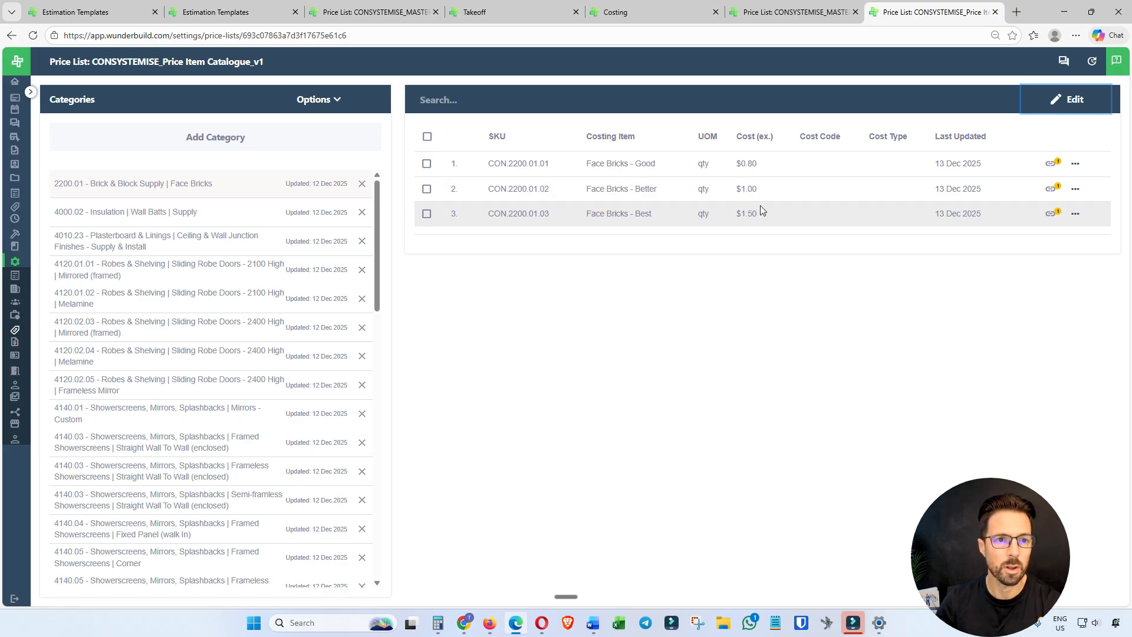
Return to the costing, view the BRICK & BLOCK SUPPLY items and reload the page to pick up the catalogue prices.
left_click(654, 11)
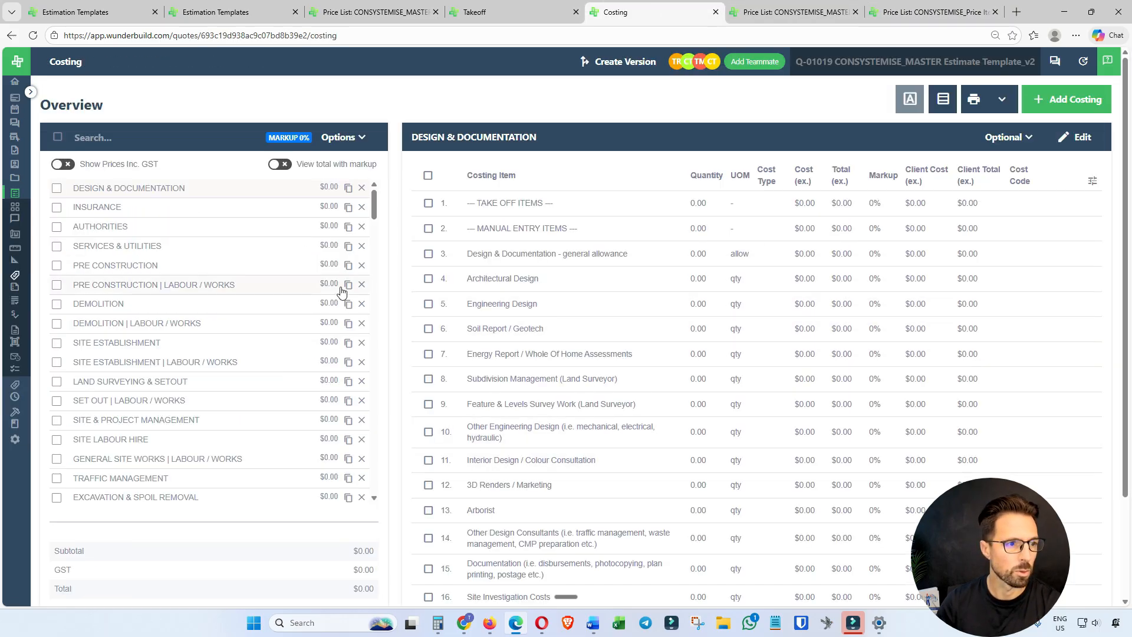
scroll(180, 352, "down", 10)
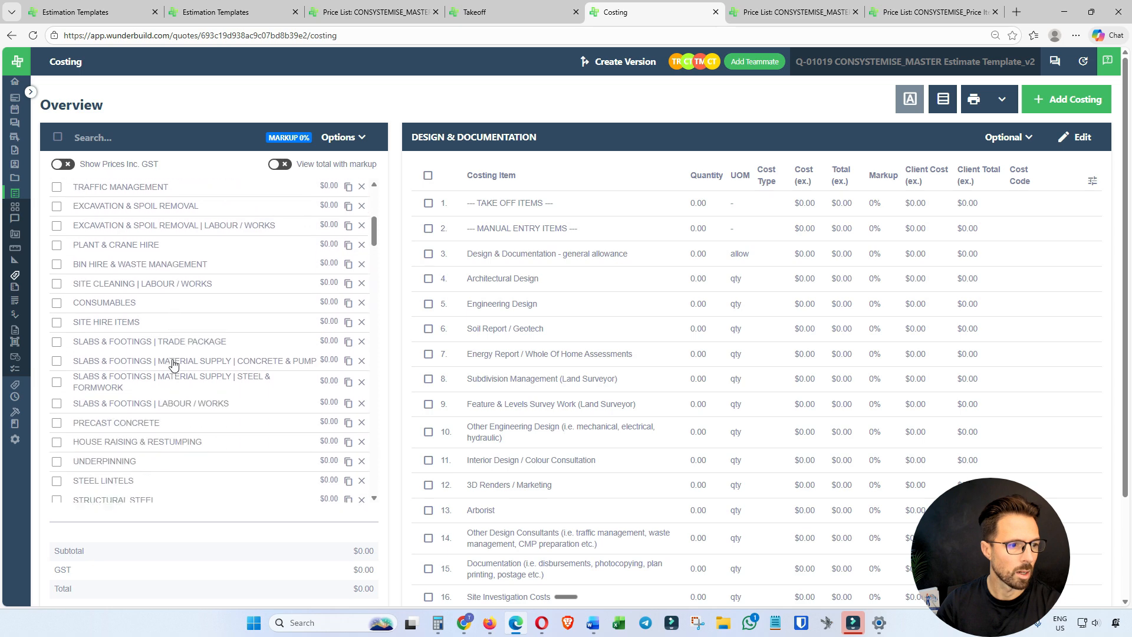
scroll(173, 368, "down", 3)
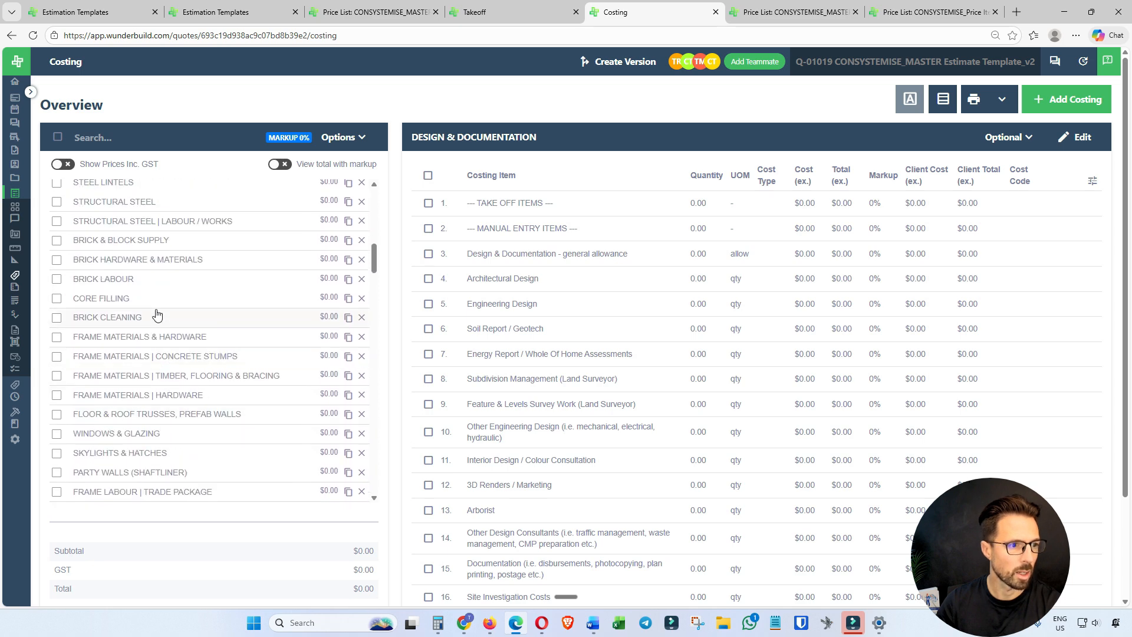
left_click(151, 240)
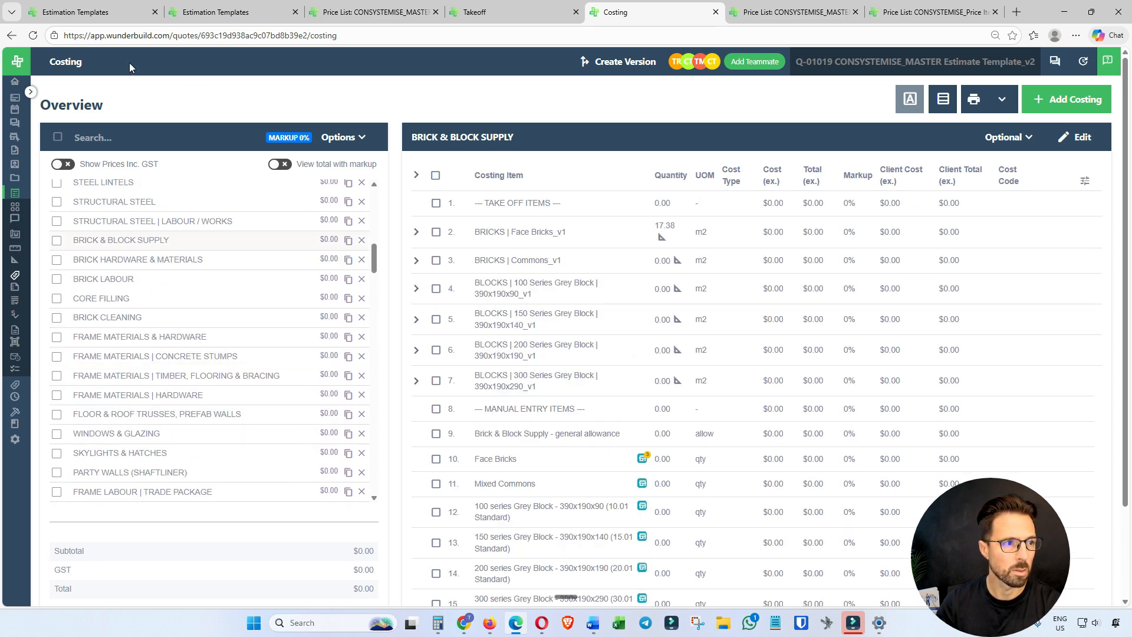
left_click(33, 35)
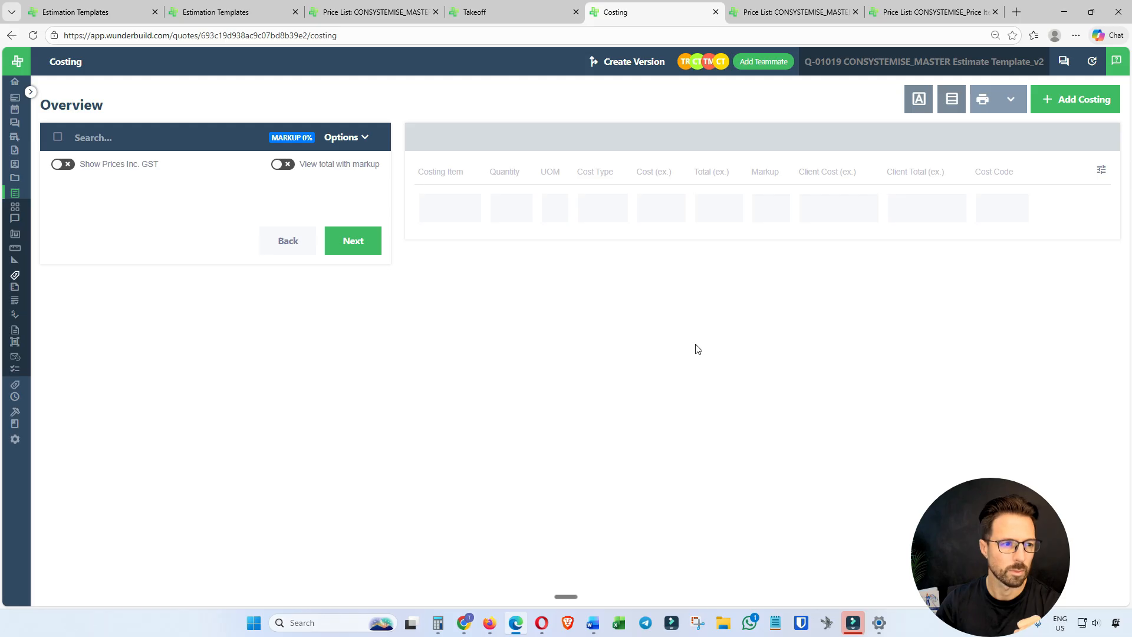
Under BRICK & BLOCK SUPPLY, select Face Bricks - Good as the alternative price for Face Bricks within BRICKS | Face Bricks_v1, leaving other matching items out.
scroll(215, 339, "down", 5)
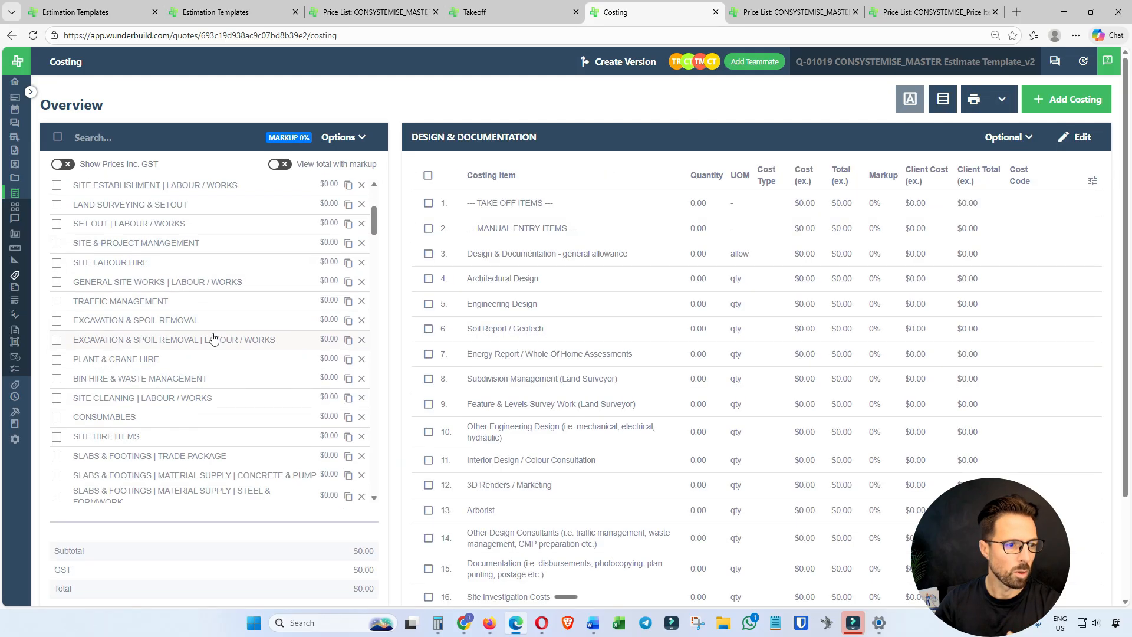
scroll(206, 346, "down", 4)
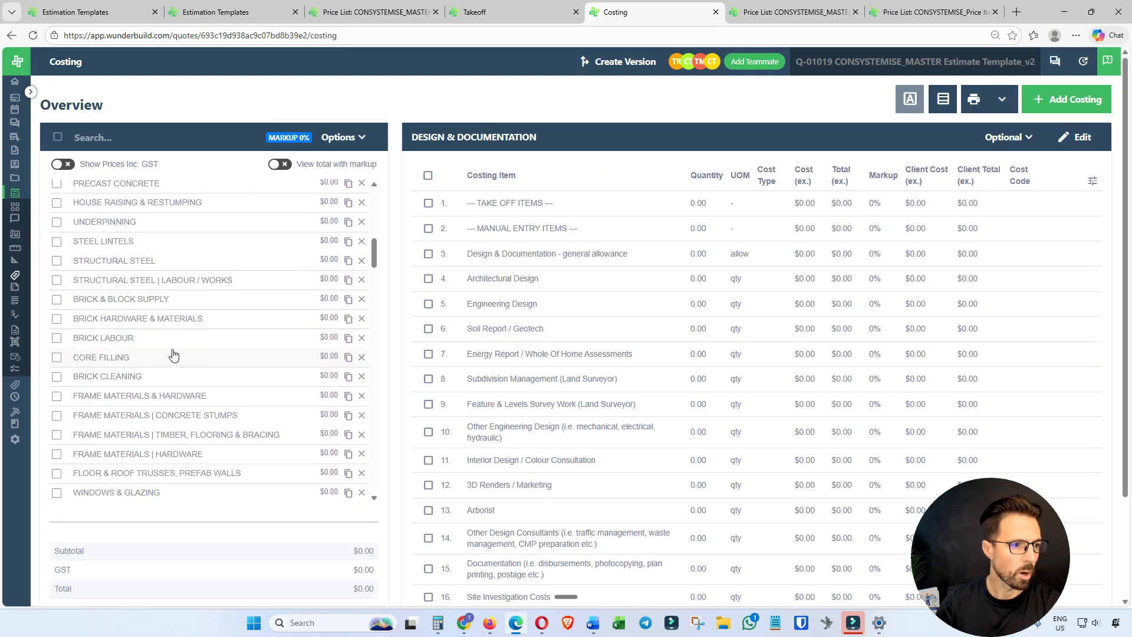
left_click(156, 305)
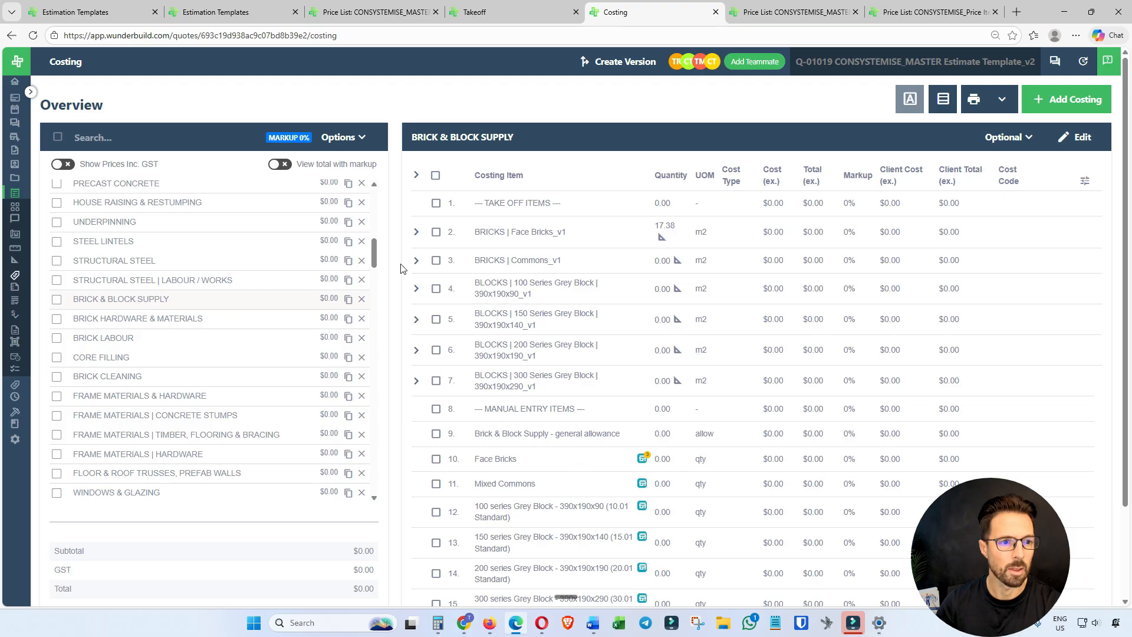
left_click(416, 231)
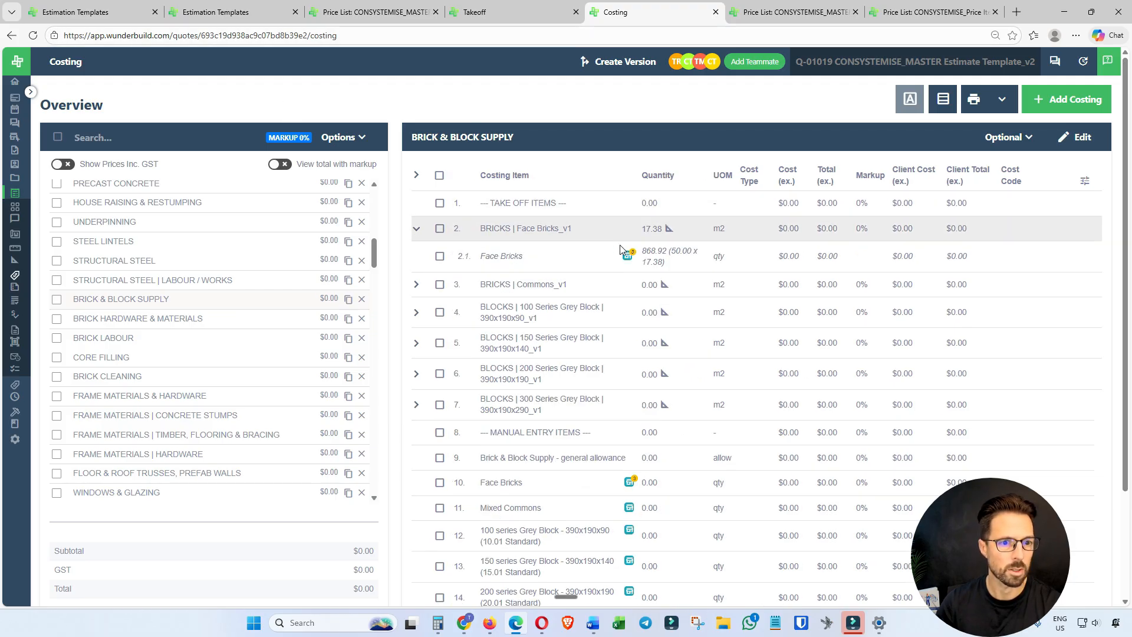
mouse_move(629, 257)
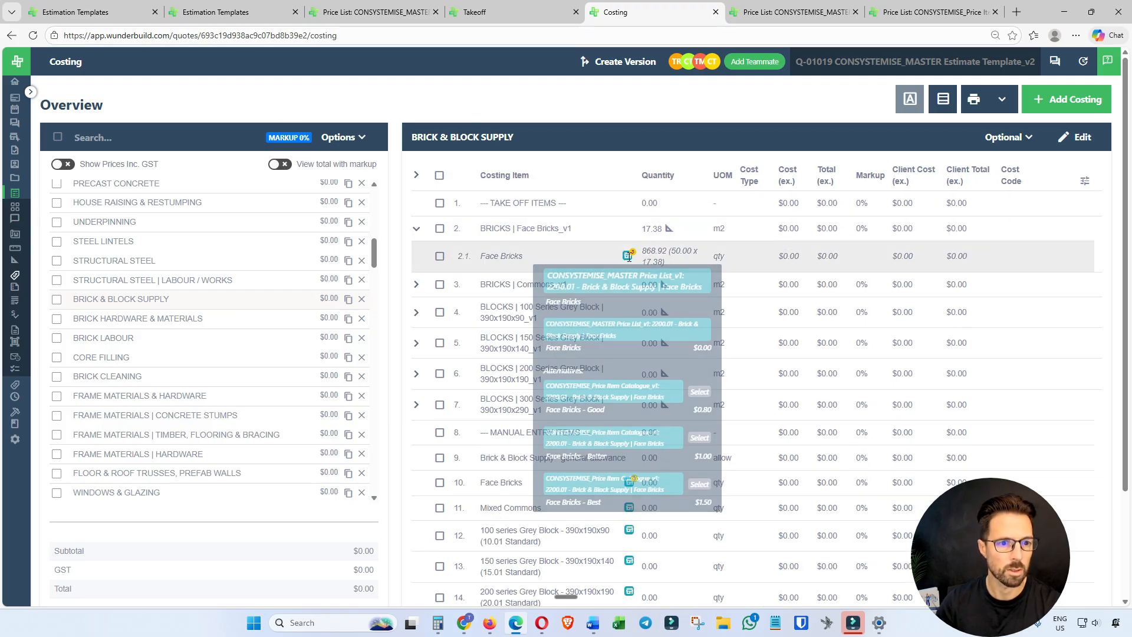
left_click(701, 392)
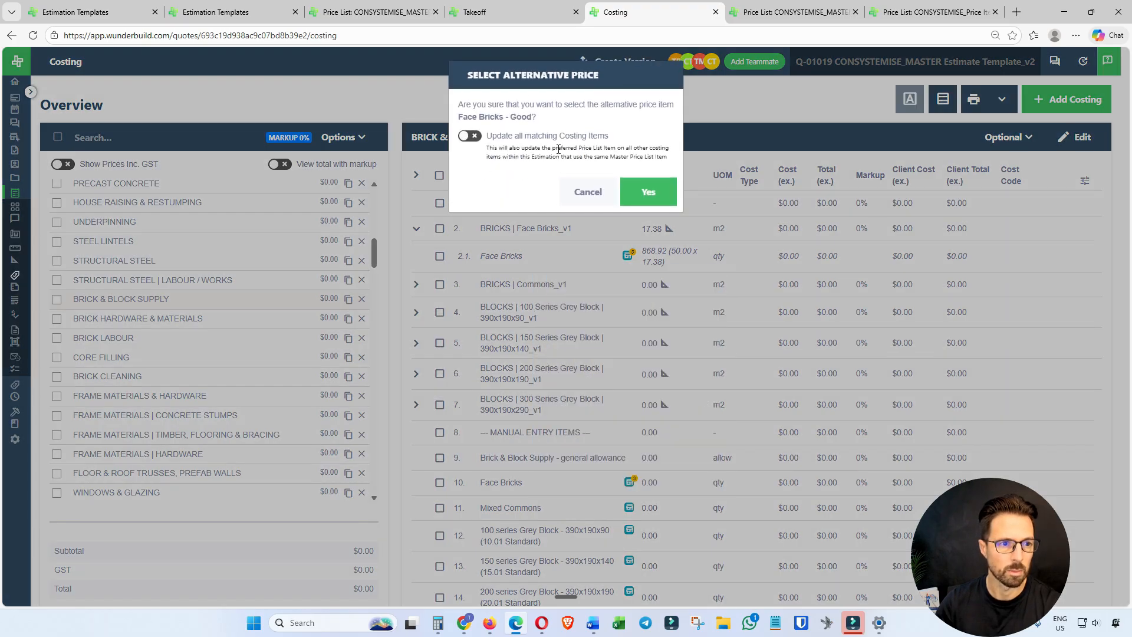
left_click(648, 203)
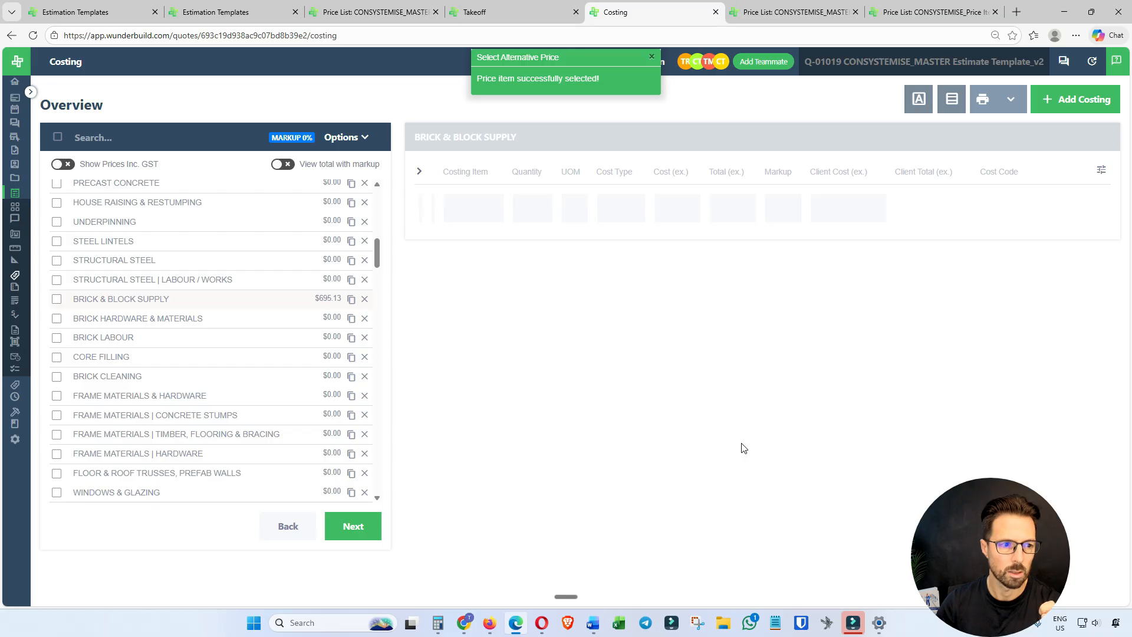
left_click(326, 298)
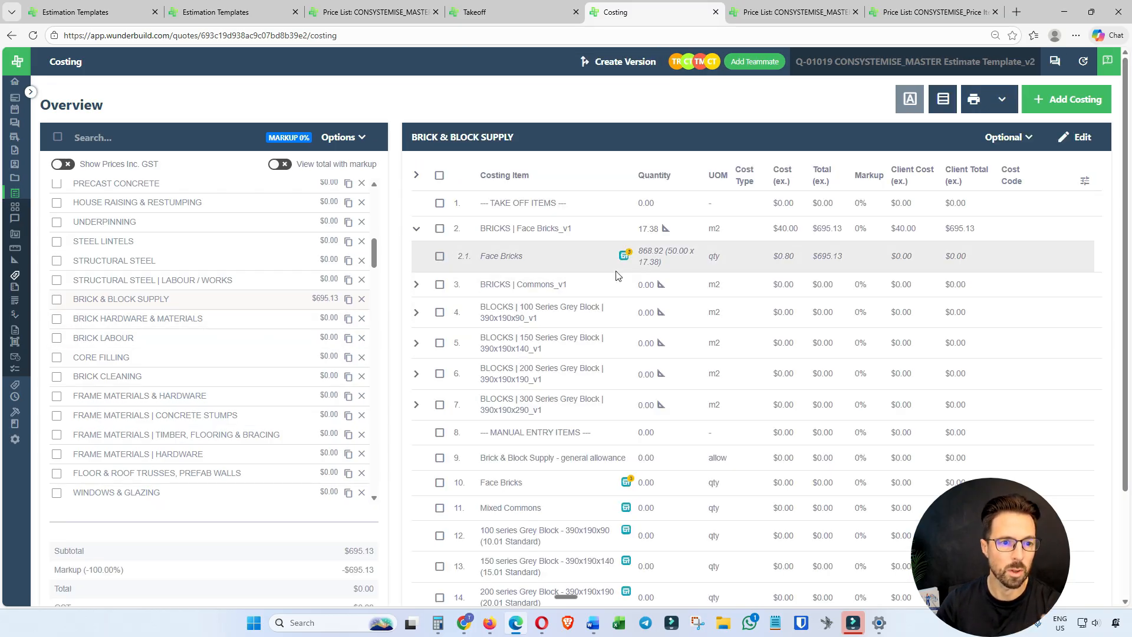
mouse_move(625, 257)
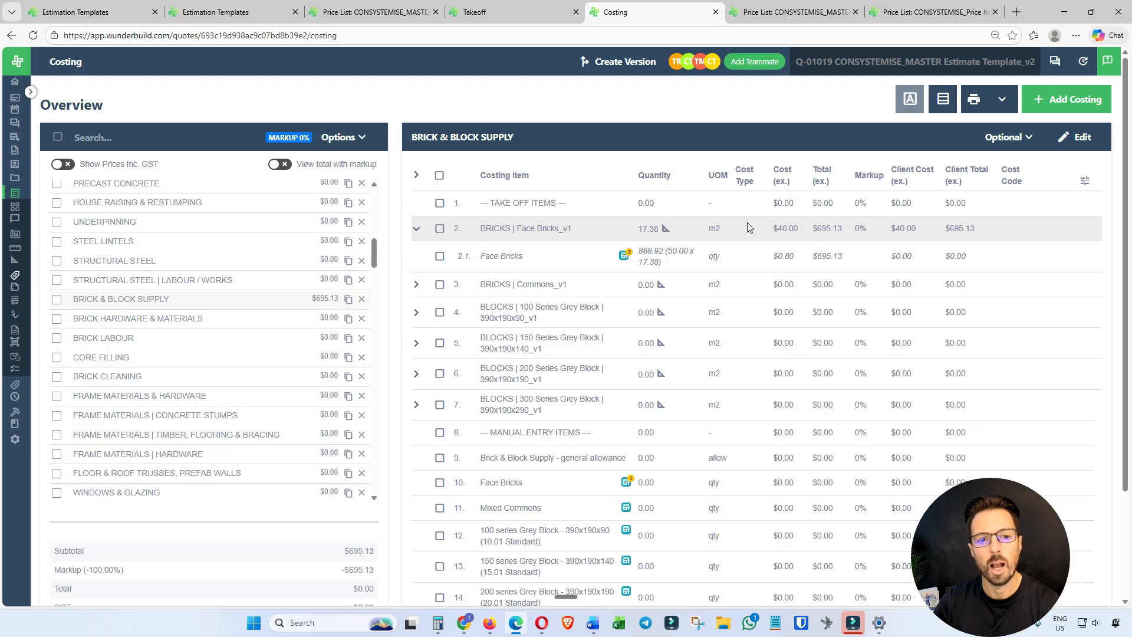
In the takeoff, collapse the ground floor 2.7m high External Timber Framed Wall with 450 stud centres, and return to the costing.
left_click(506, 15)
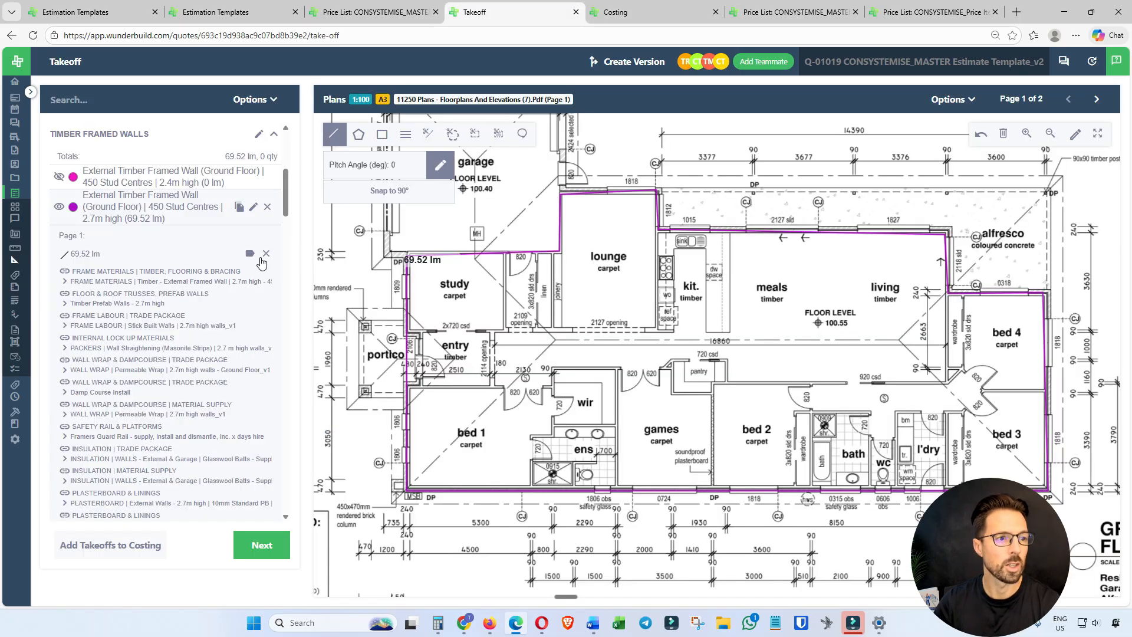
left_click(158, 208)
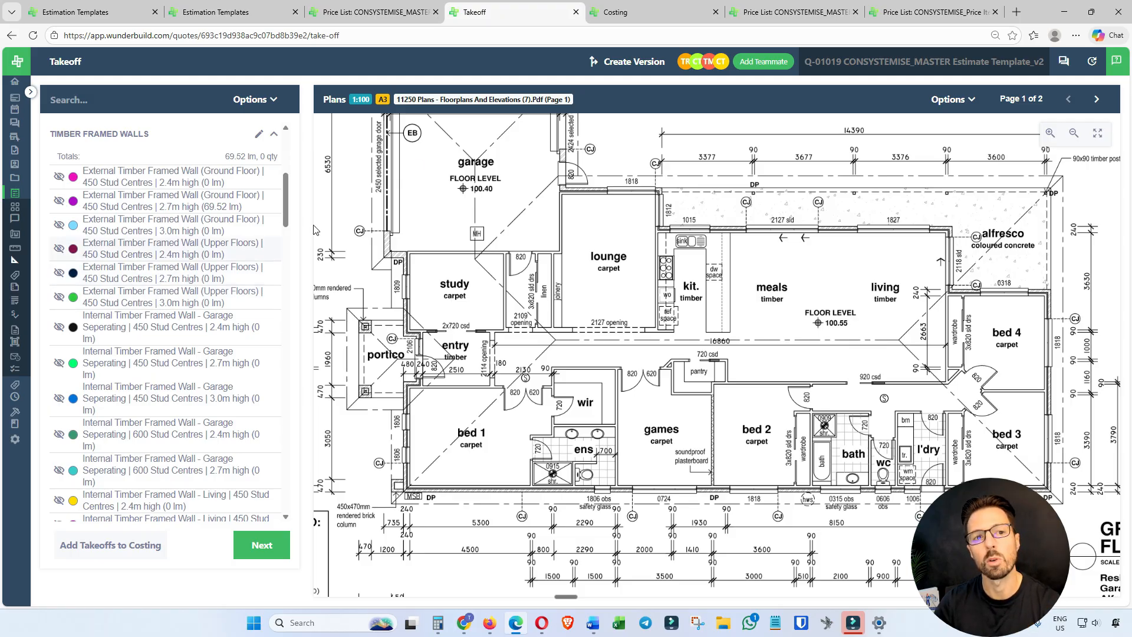
left_click(613, 16)
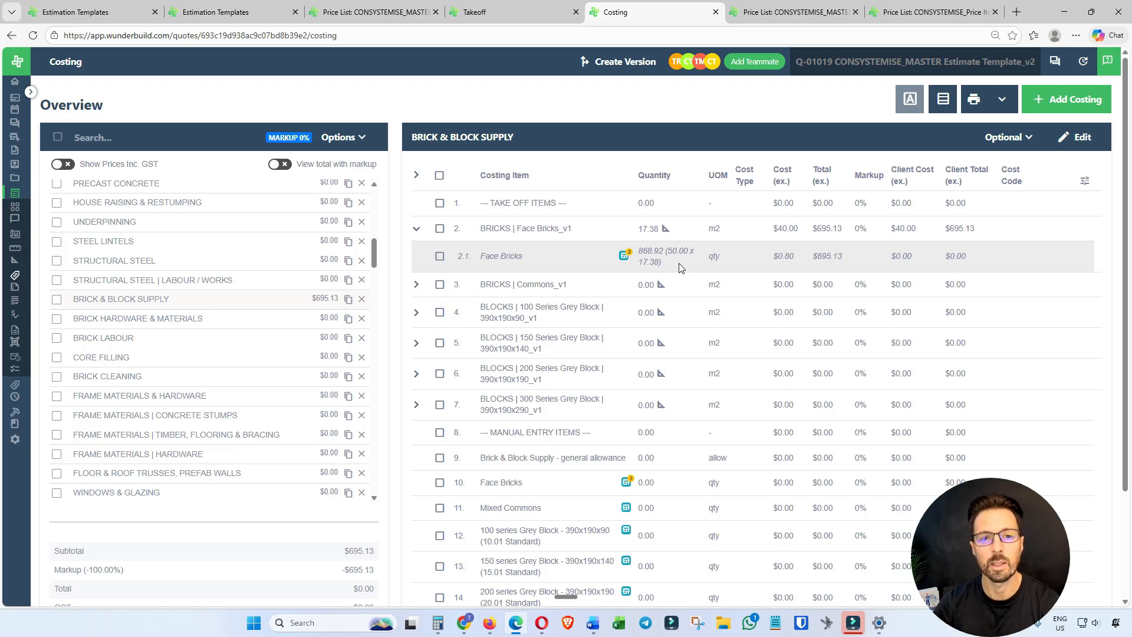
Check the CONSYSTEMISE_MASTER Price List_v1 categories, and view the 4010.23 Ceiling & Wall Junction Finishes items in CONSYSTEMISE_Price Item Catalogue_v1.
left_click(790, 14)
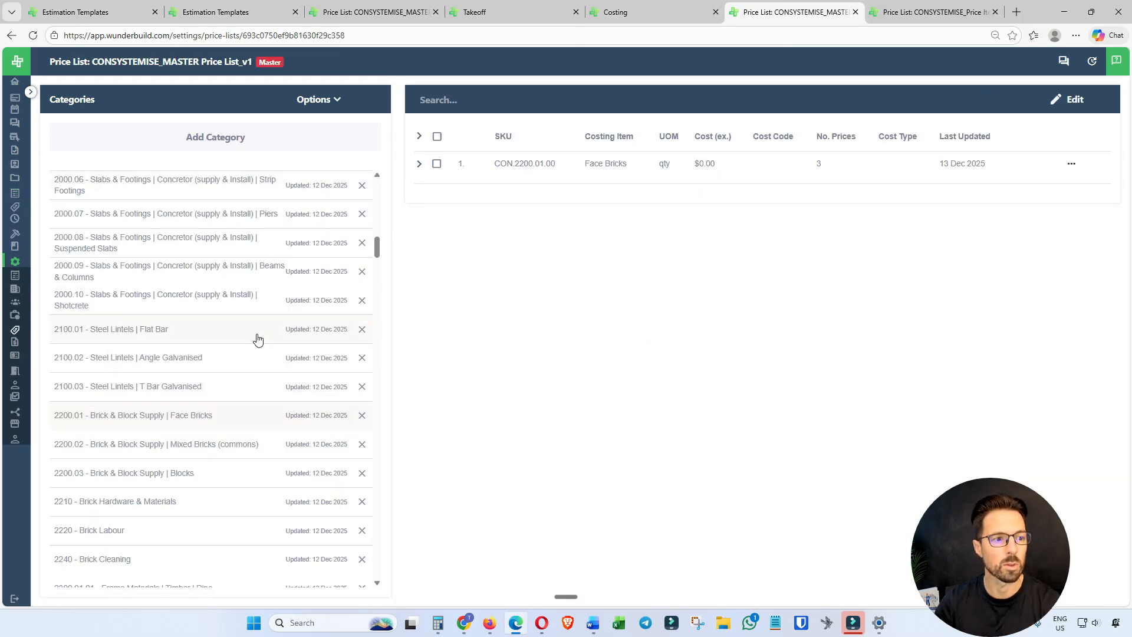
left_click(942, 9)
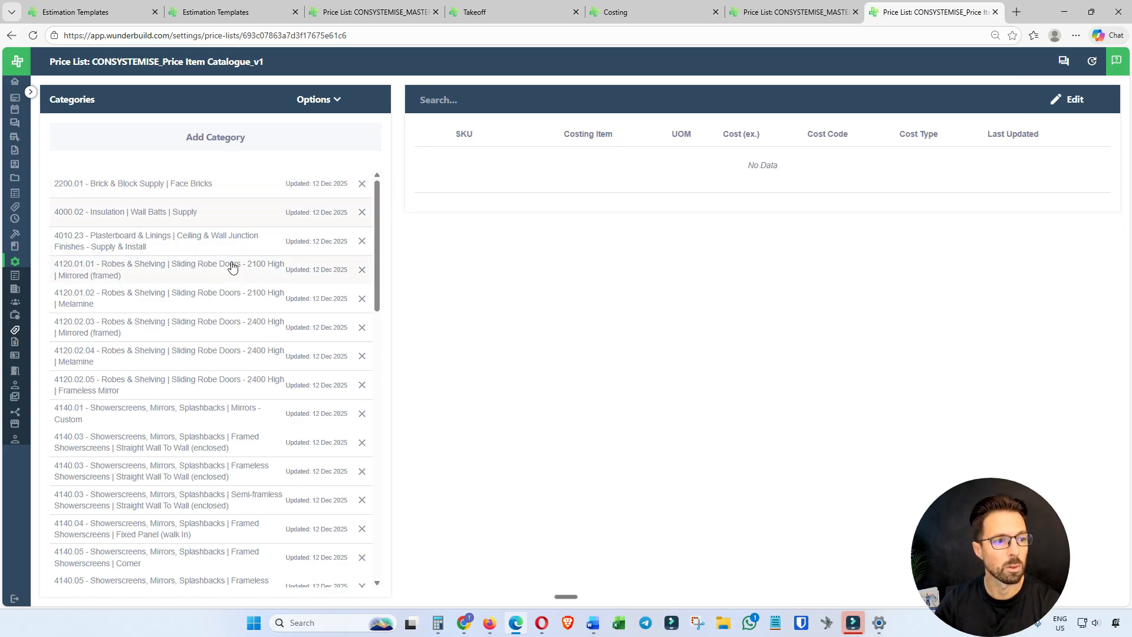
left_click(228, 241)
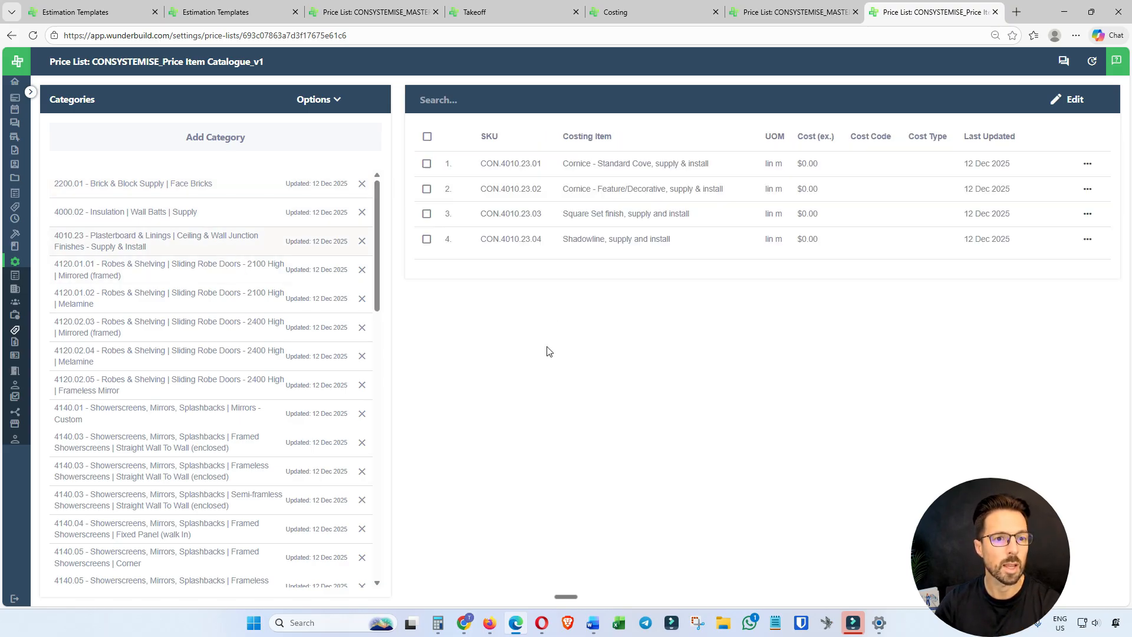